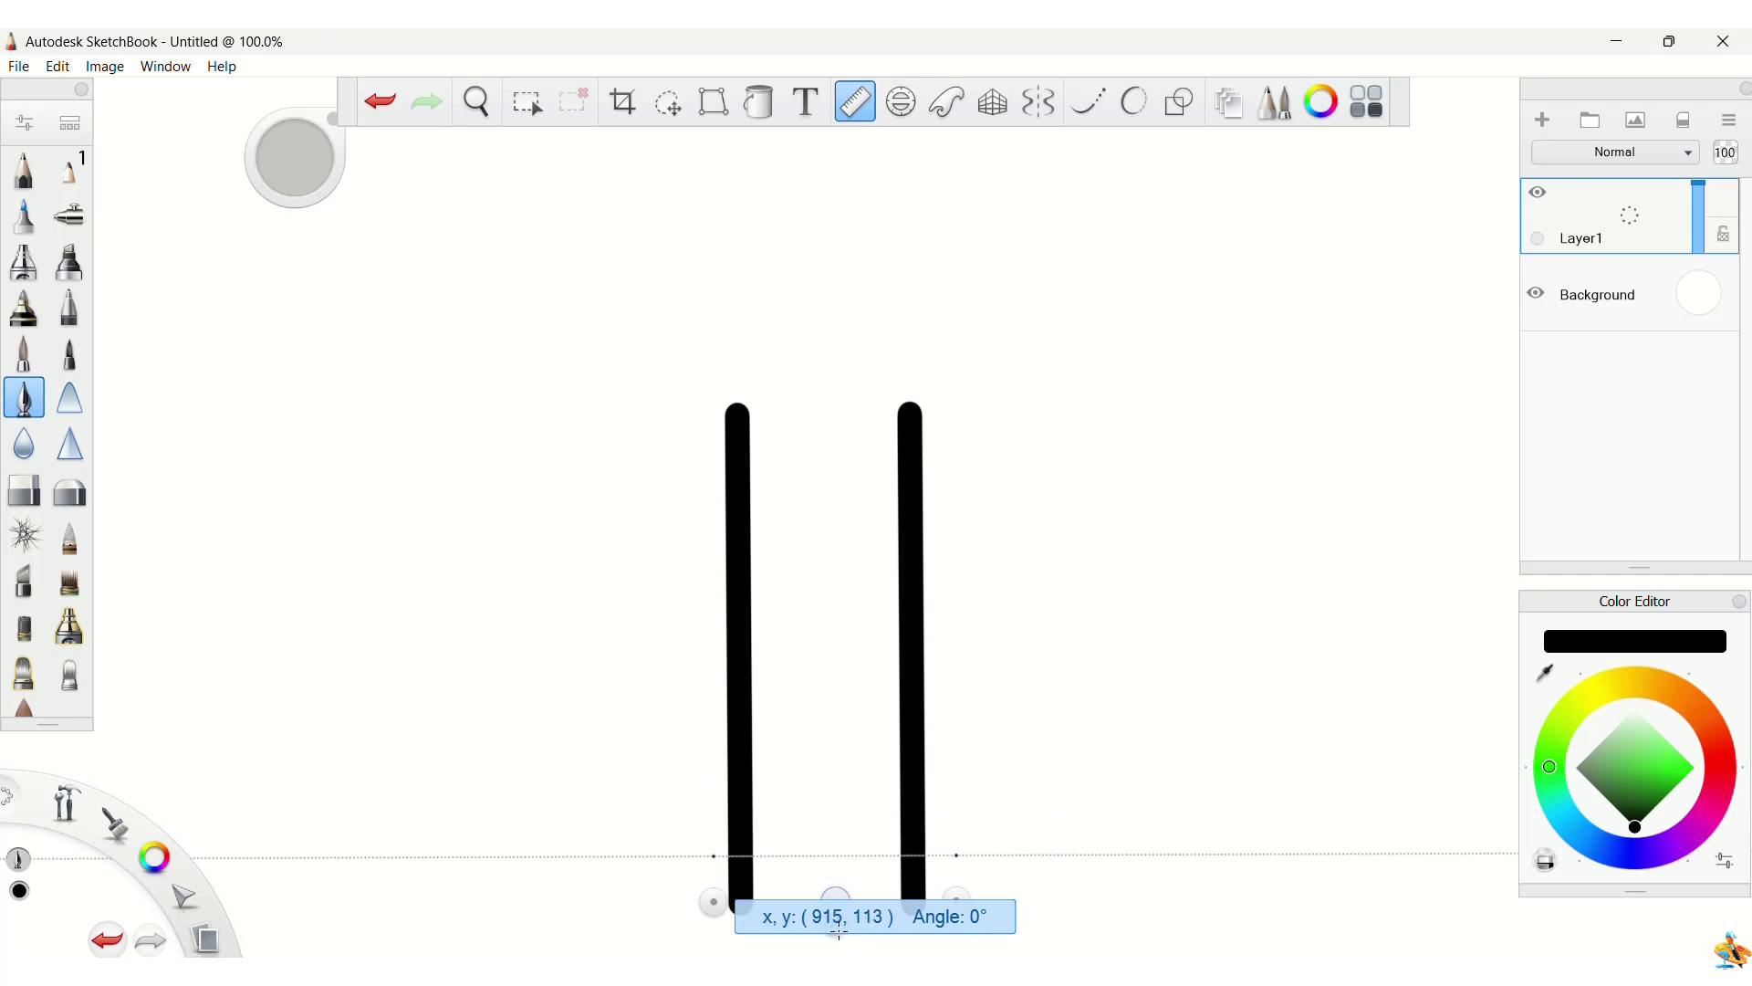
Step: Move the layer with the two vertical lines slightly upward on the canvas
{"action": "left_click", "coordinate": [188, 896]}
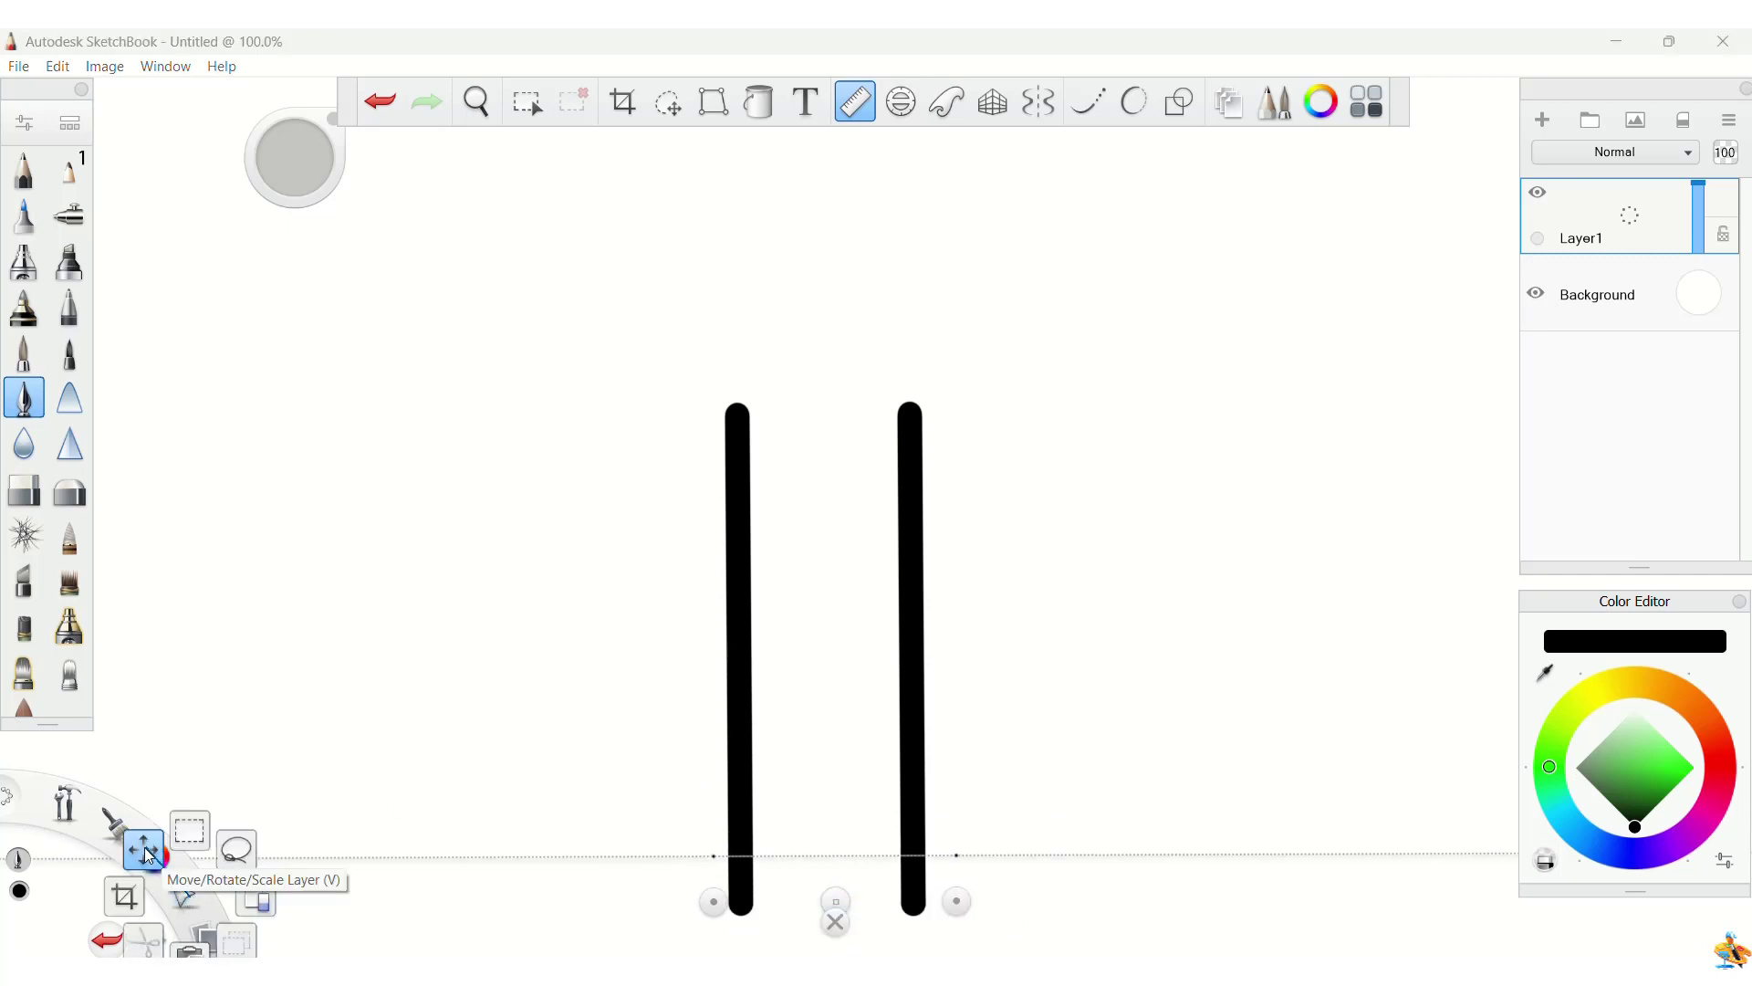
{"action": "left_click", "coordinate": [144, 847]}
{"action": "left_click_drag", "start_coordinate": [566, 750], "coordinate": [576, 676]}
{"action": "left_click", "coordinate": [611, 558]}
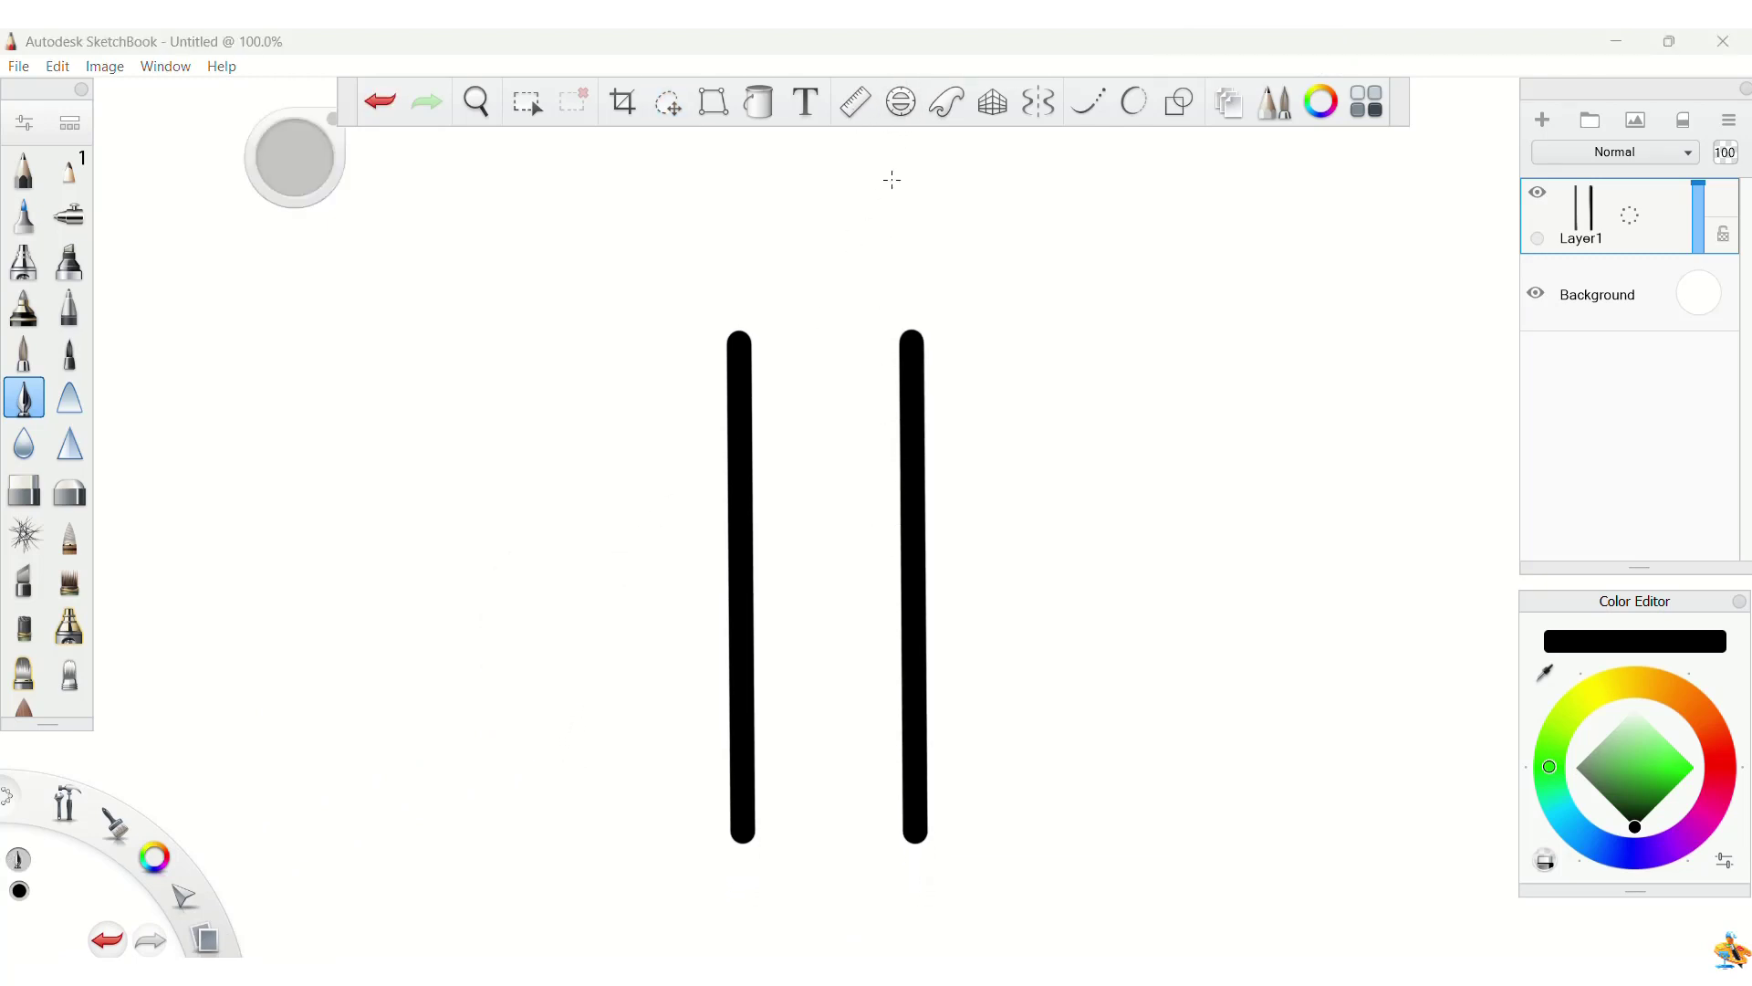
Step: Draw a straight horizontal line along the ruler joining the bottom ends of the two vertical lines
{"action": "left_click", "coordinate": [855, 103]}
{"action": "left_click_drag", "start_coordinate": [836, 899], "coordinate": [838, 878]}
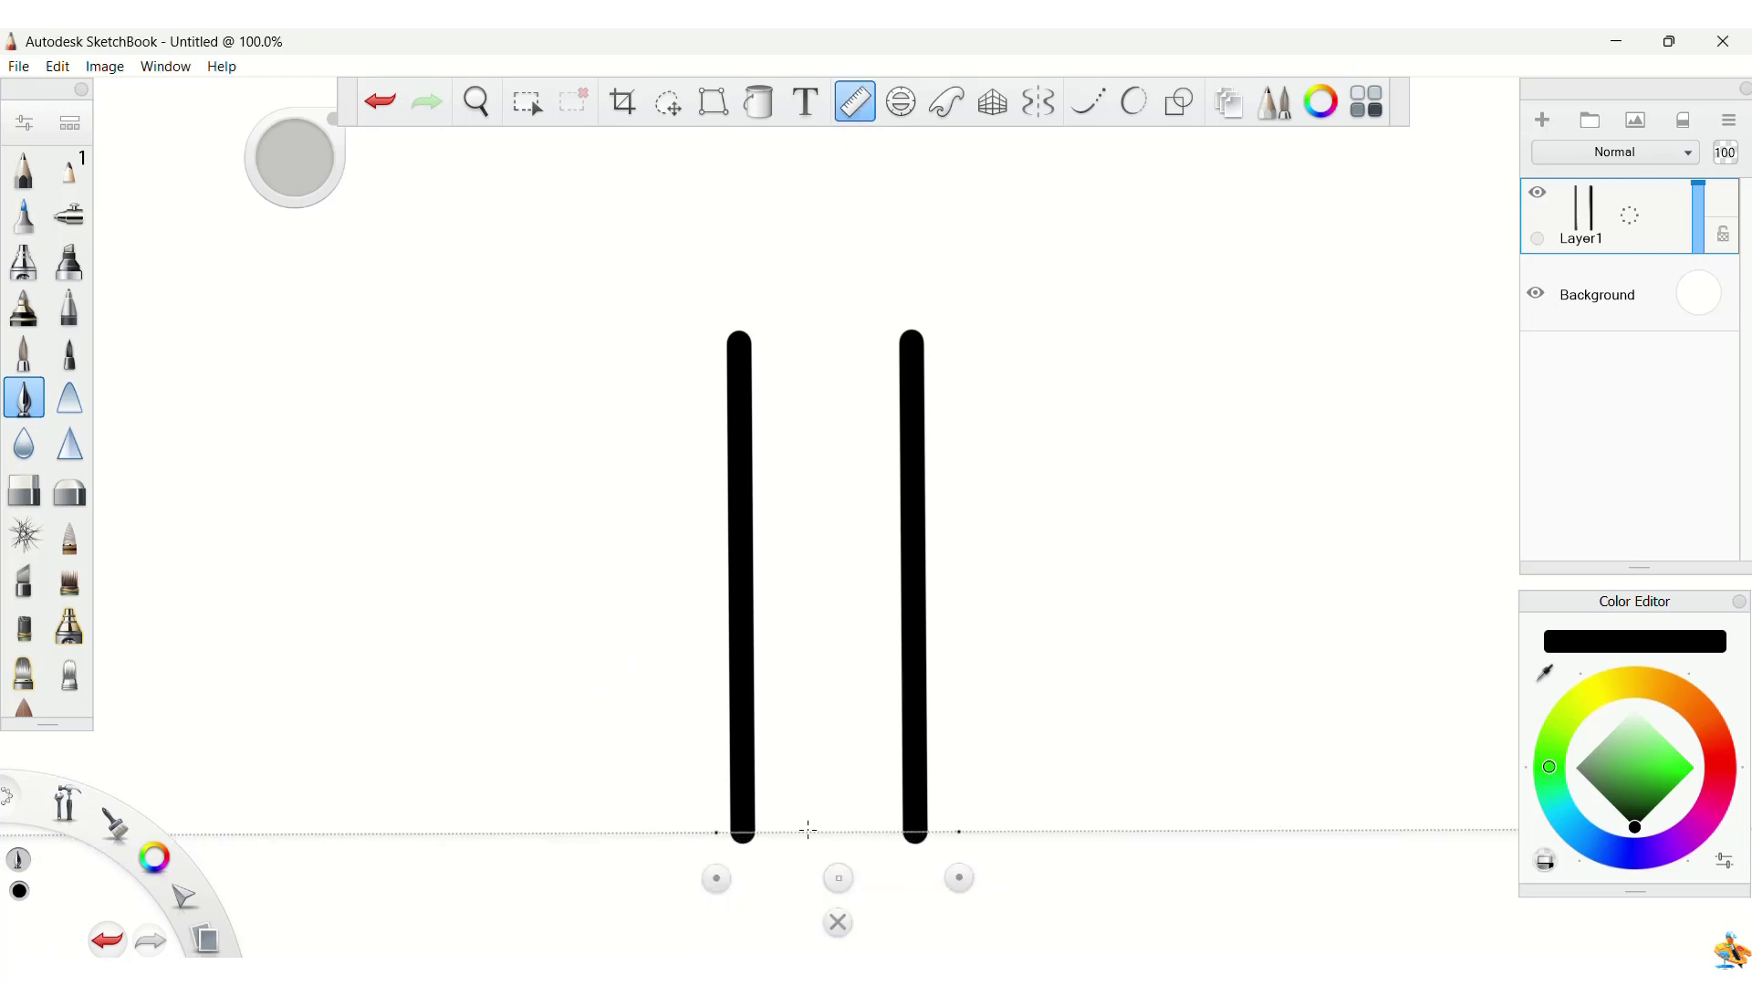
{"action": "left_click_drag", "start_coordinate": [742, 831], "coordinate": [916, 830]}
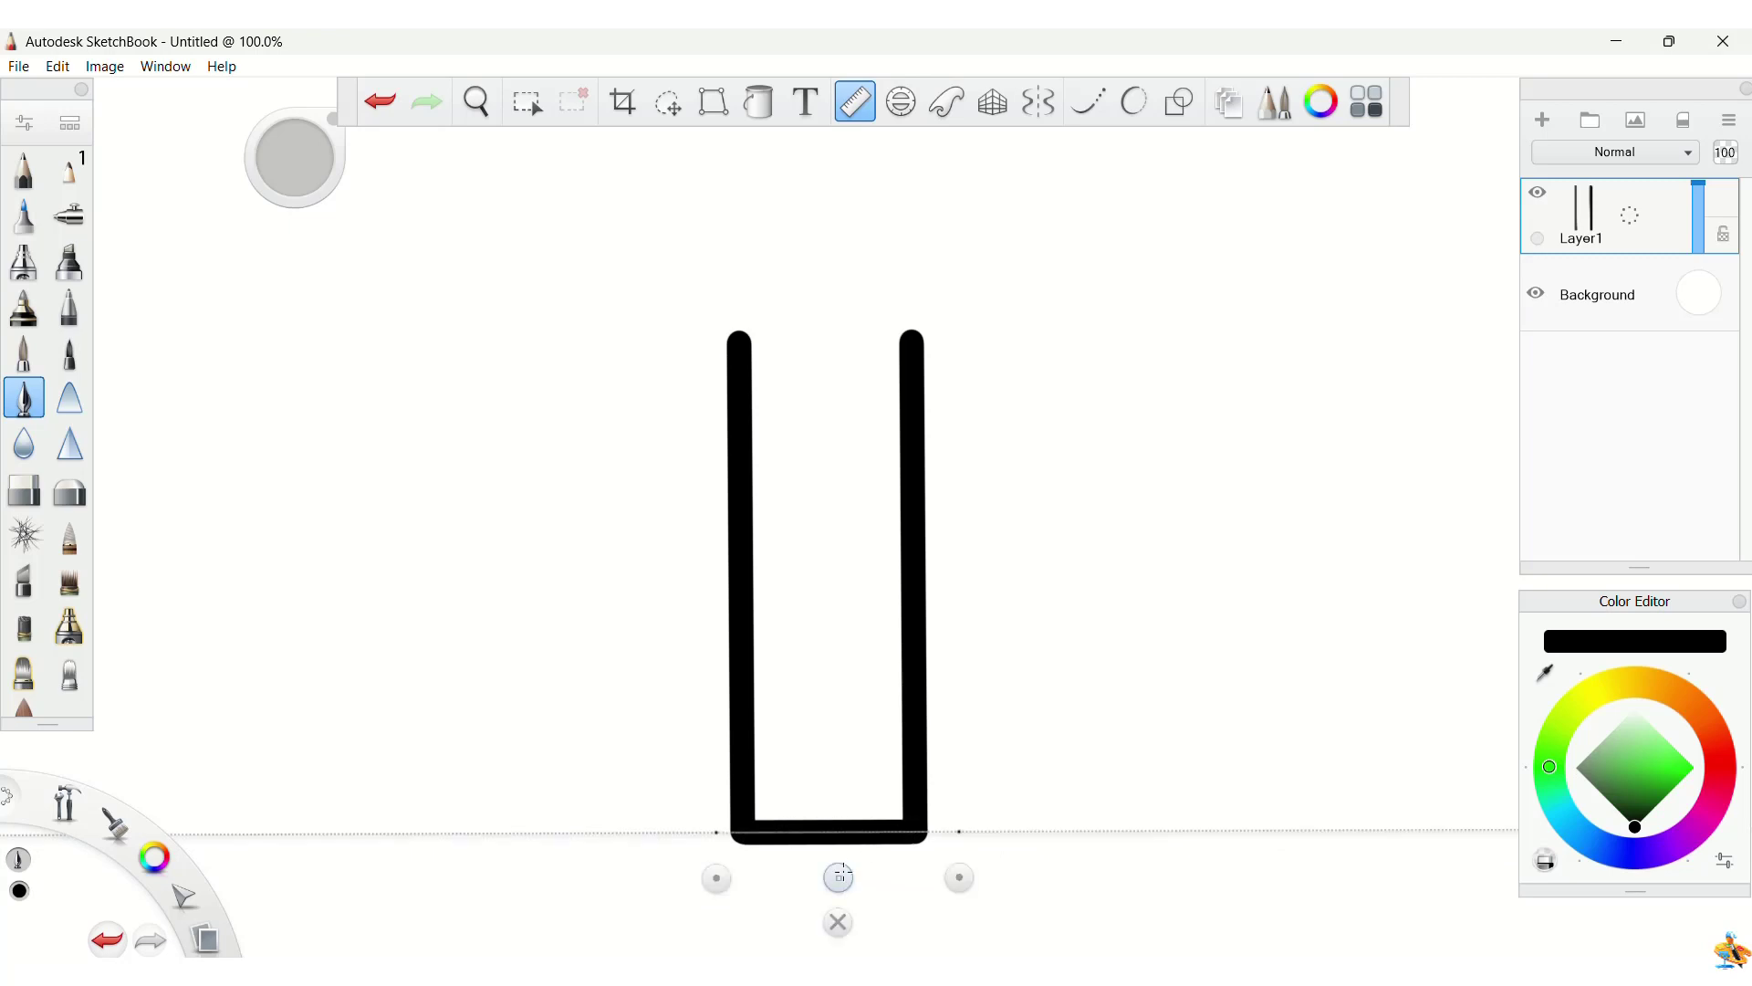
Step: Draw two parallel horizontal ruler lines across the upper half of both verticals, extending past them on each side to form a crossbar
{"action": "left_click_drag", "start_coordinate": [838, 877], "coordinate": [850, 561]}
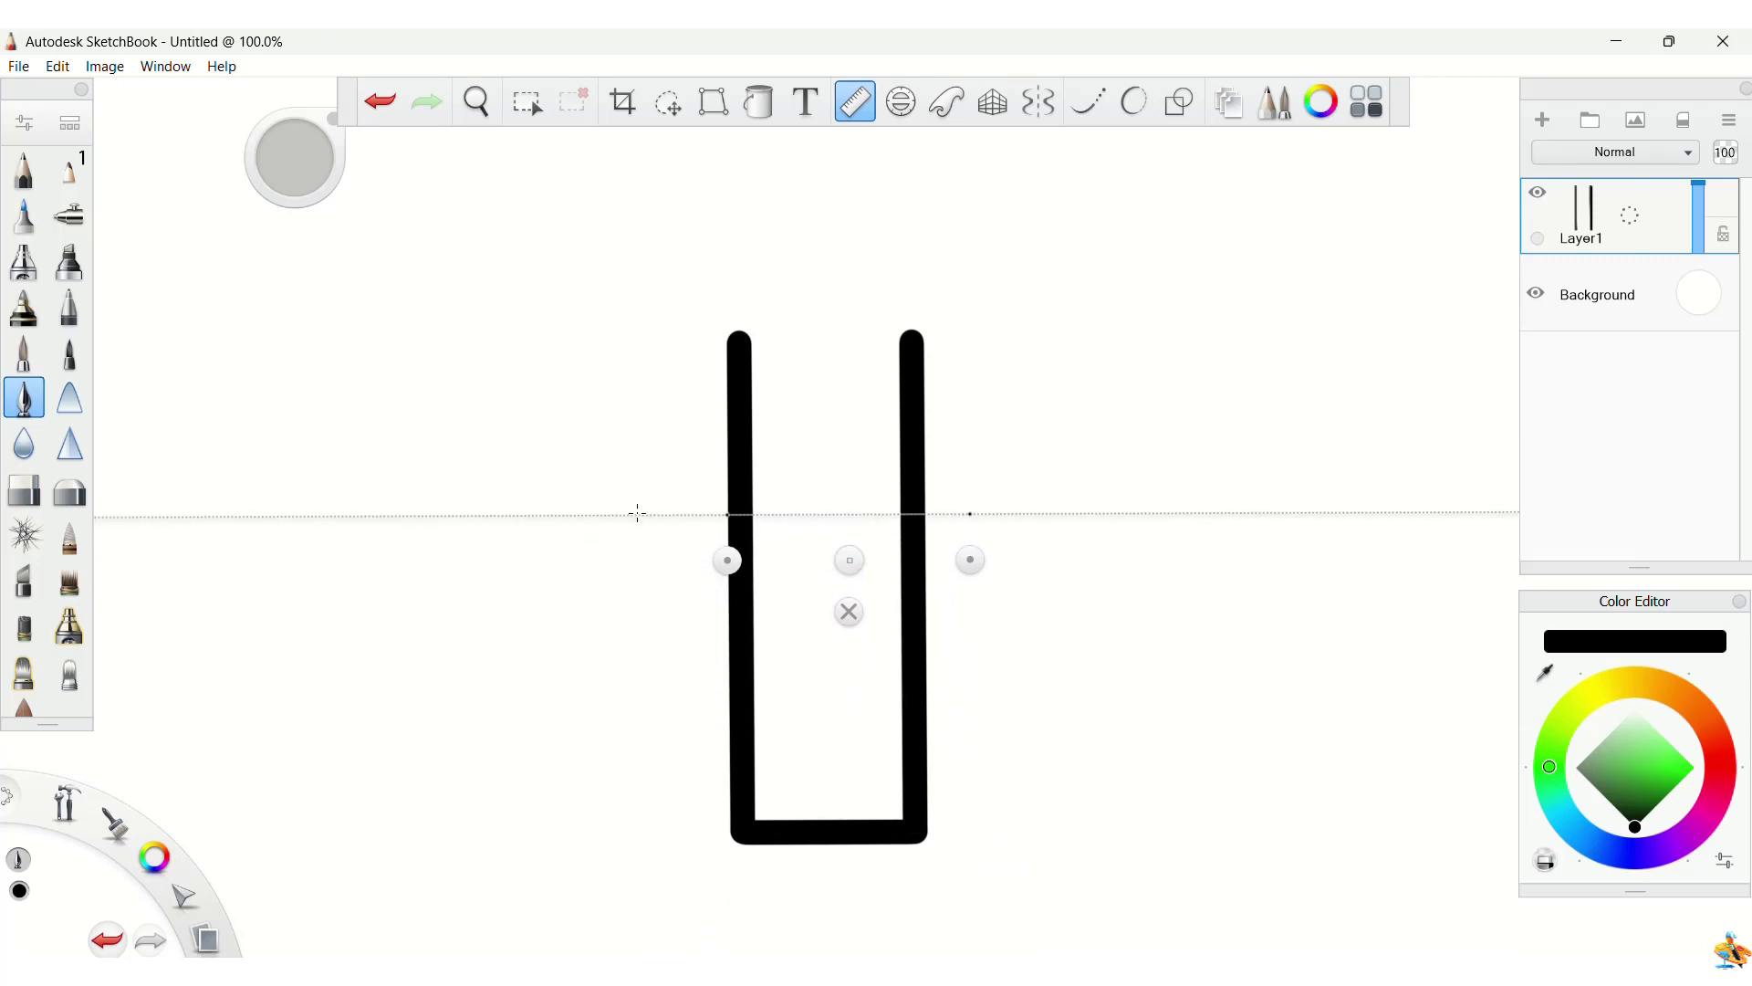
{"action": "left_click_drag", "start_coordinate": [637, 514], "coordinate": [976, 516]}
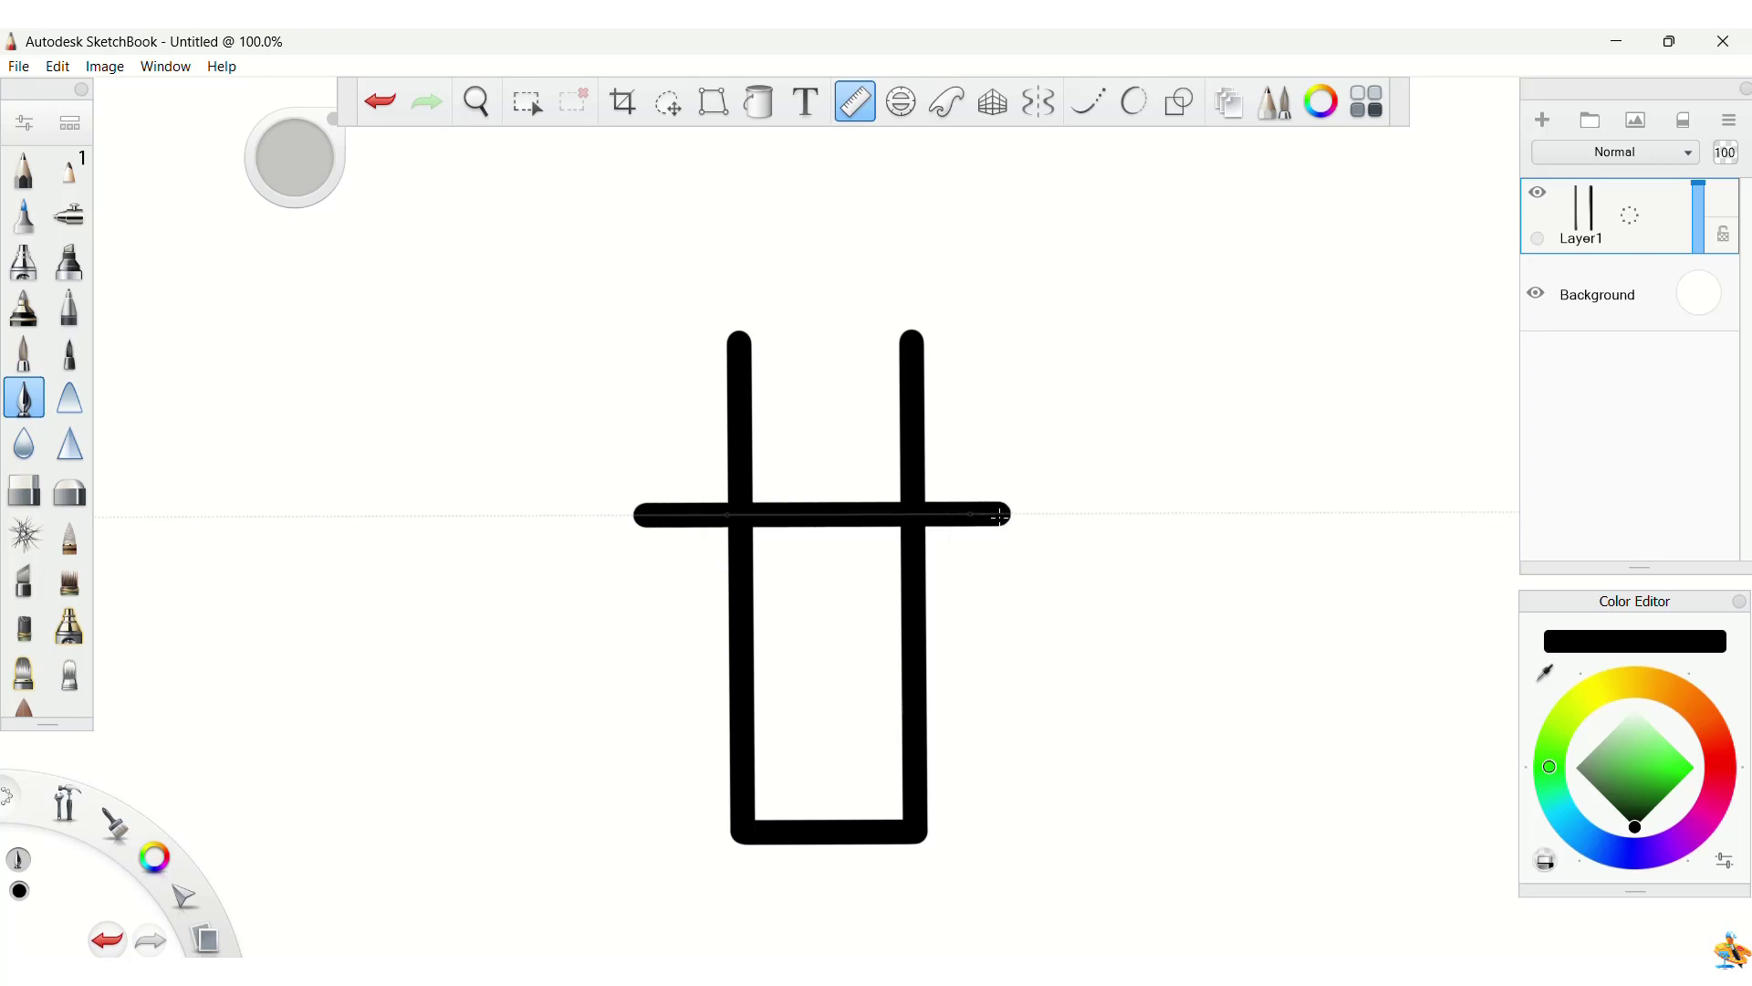
{"action": "left_click_drag", "start_coordinate": [1001, 516], "coordinate": [1041, 514]}
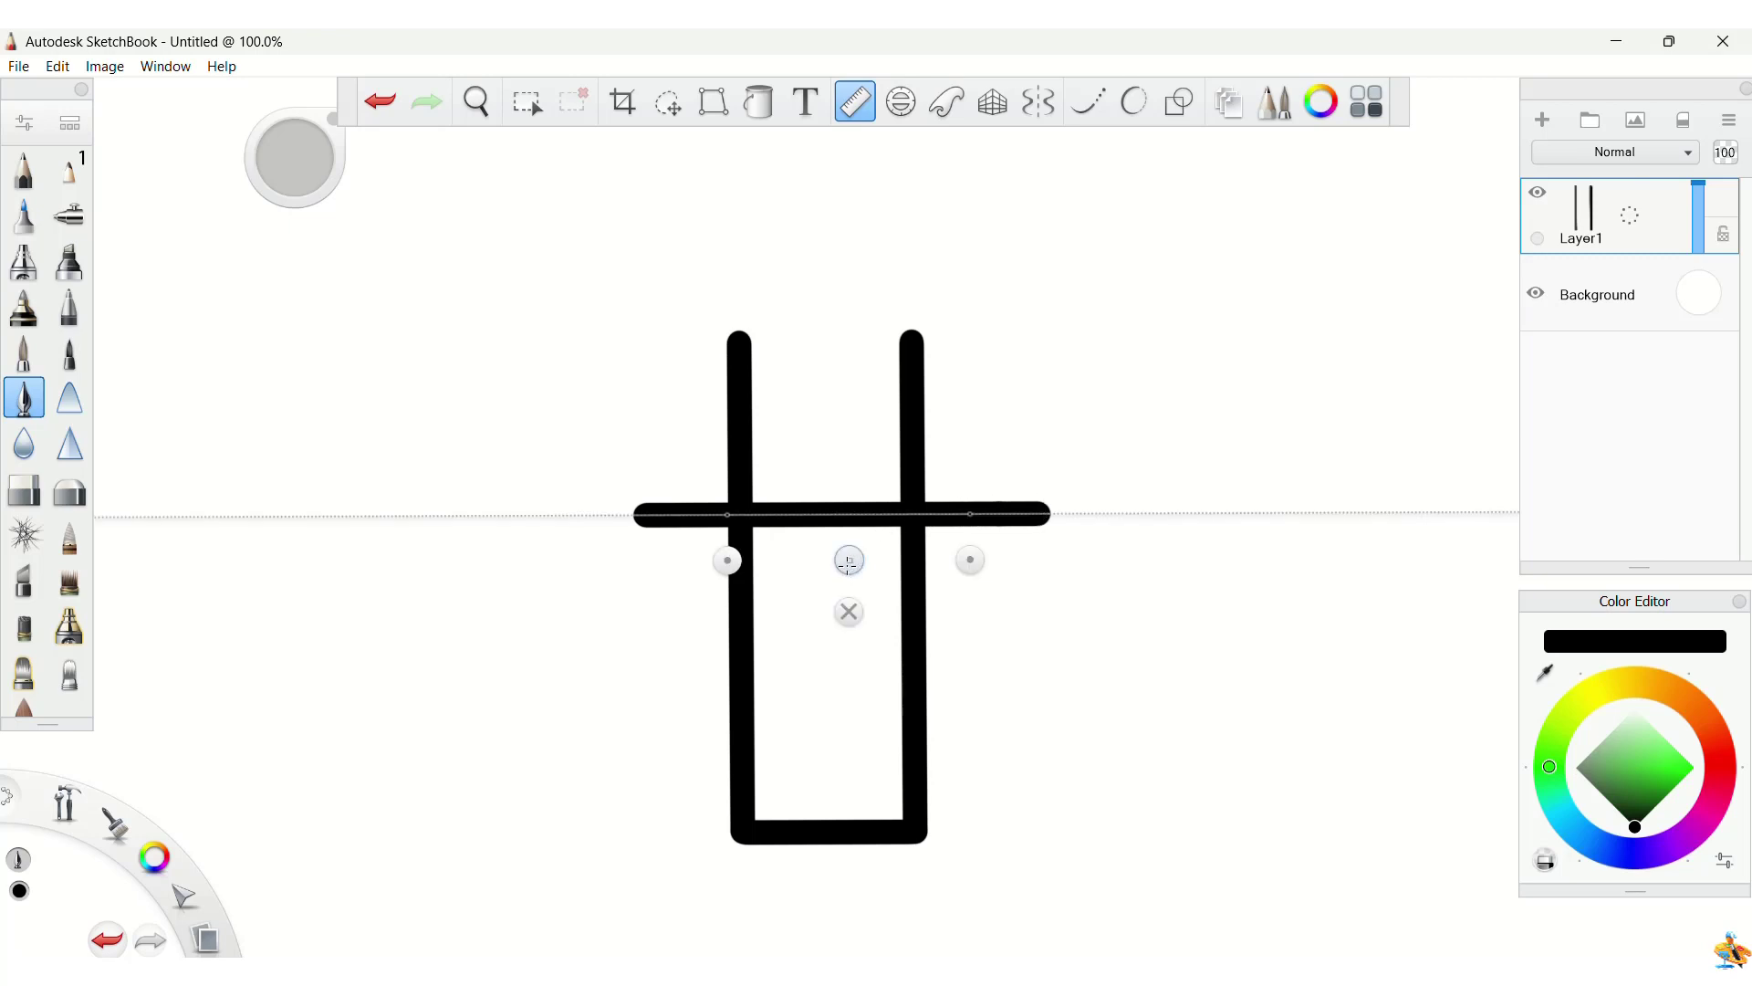
{"action": "left_click_drag", "start_coordinate": [849, 560], "coordinate": [857, 437]}
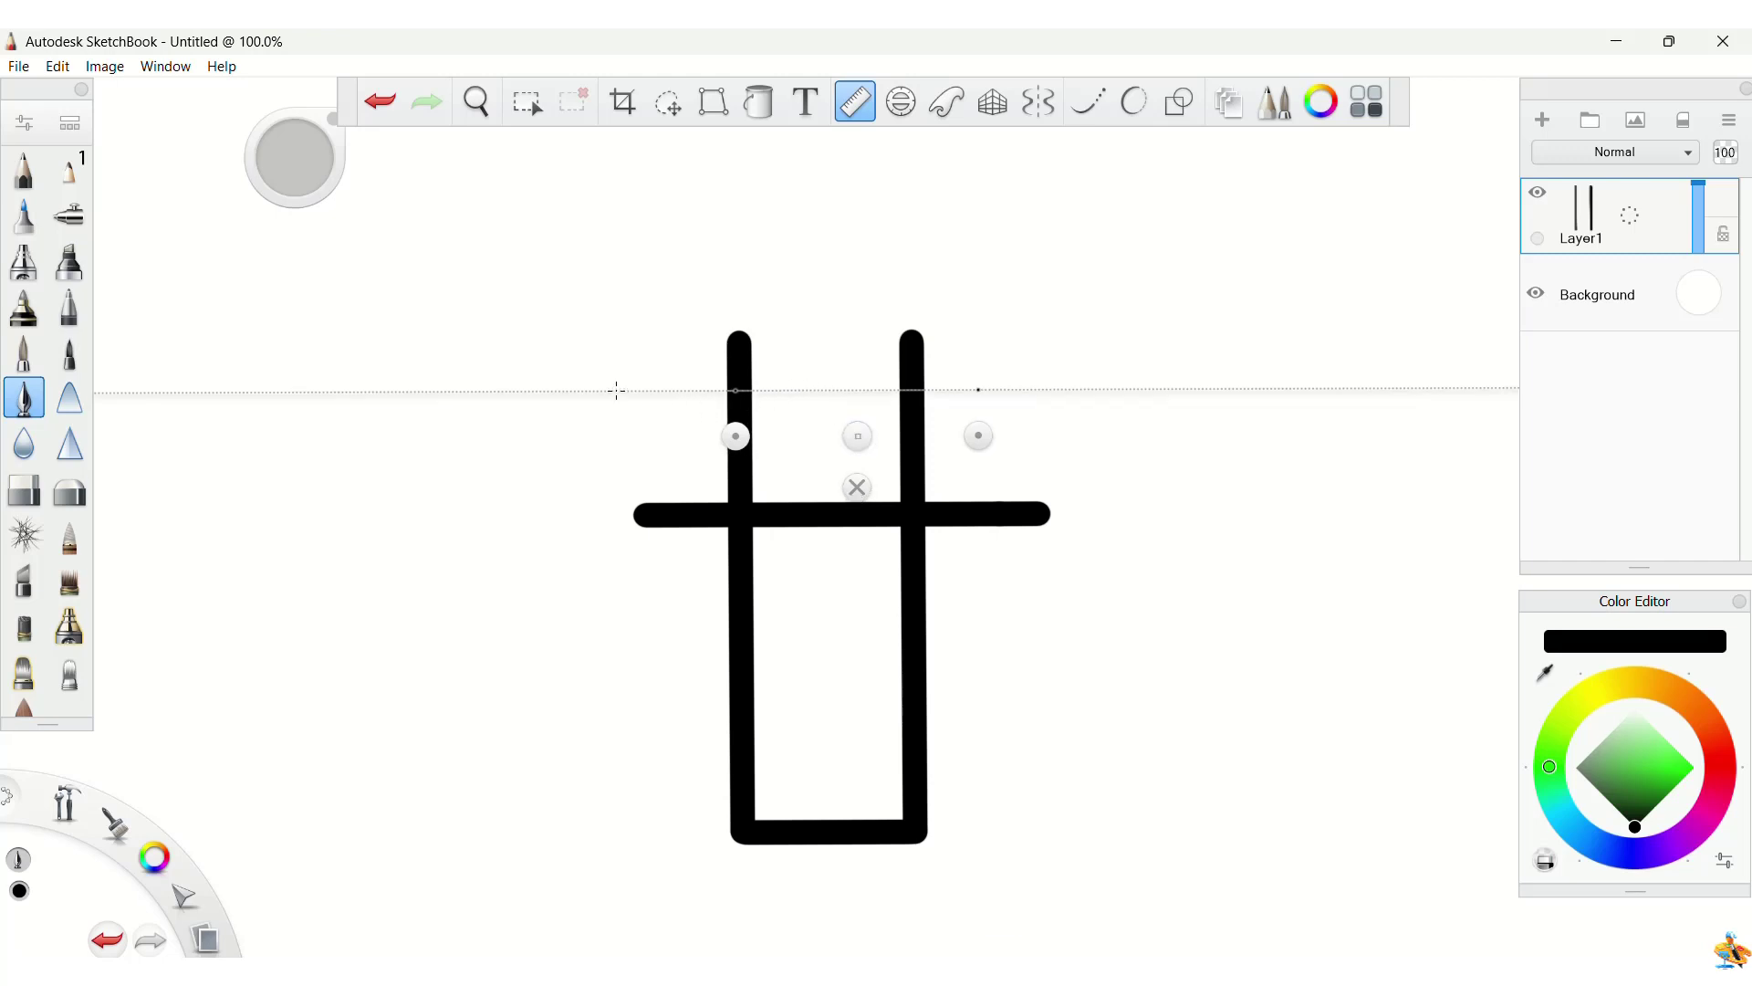
{"action": "left_click_drag", "start_coordinate": [622, 390], "coordinate": [1045, 386]}
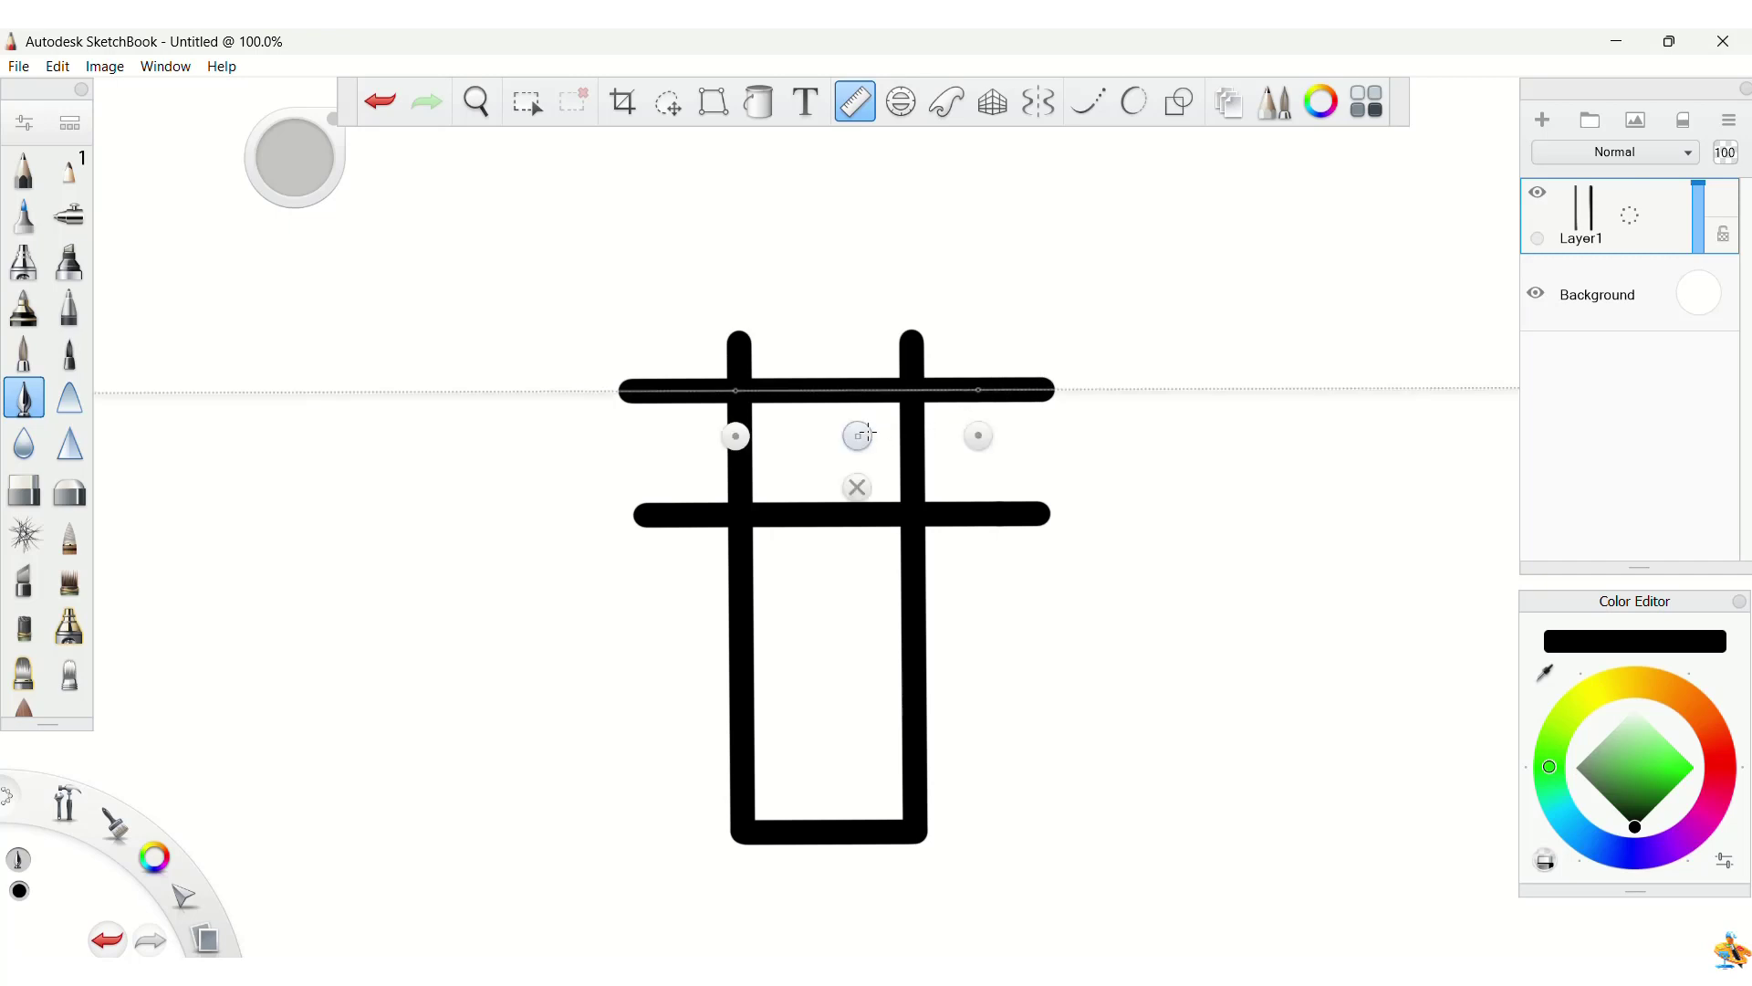
Step: Draw a short horizontal ruler line above the right vertical and a longer one near the top of the canvas
{"action": "left_click_drag", "start_coordinate": [858, 437], "coordinate": [896, 330]}
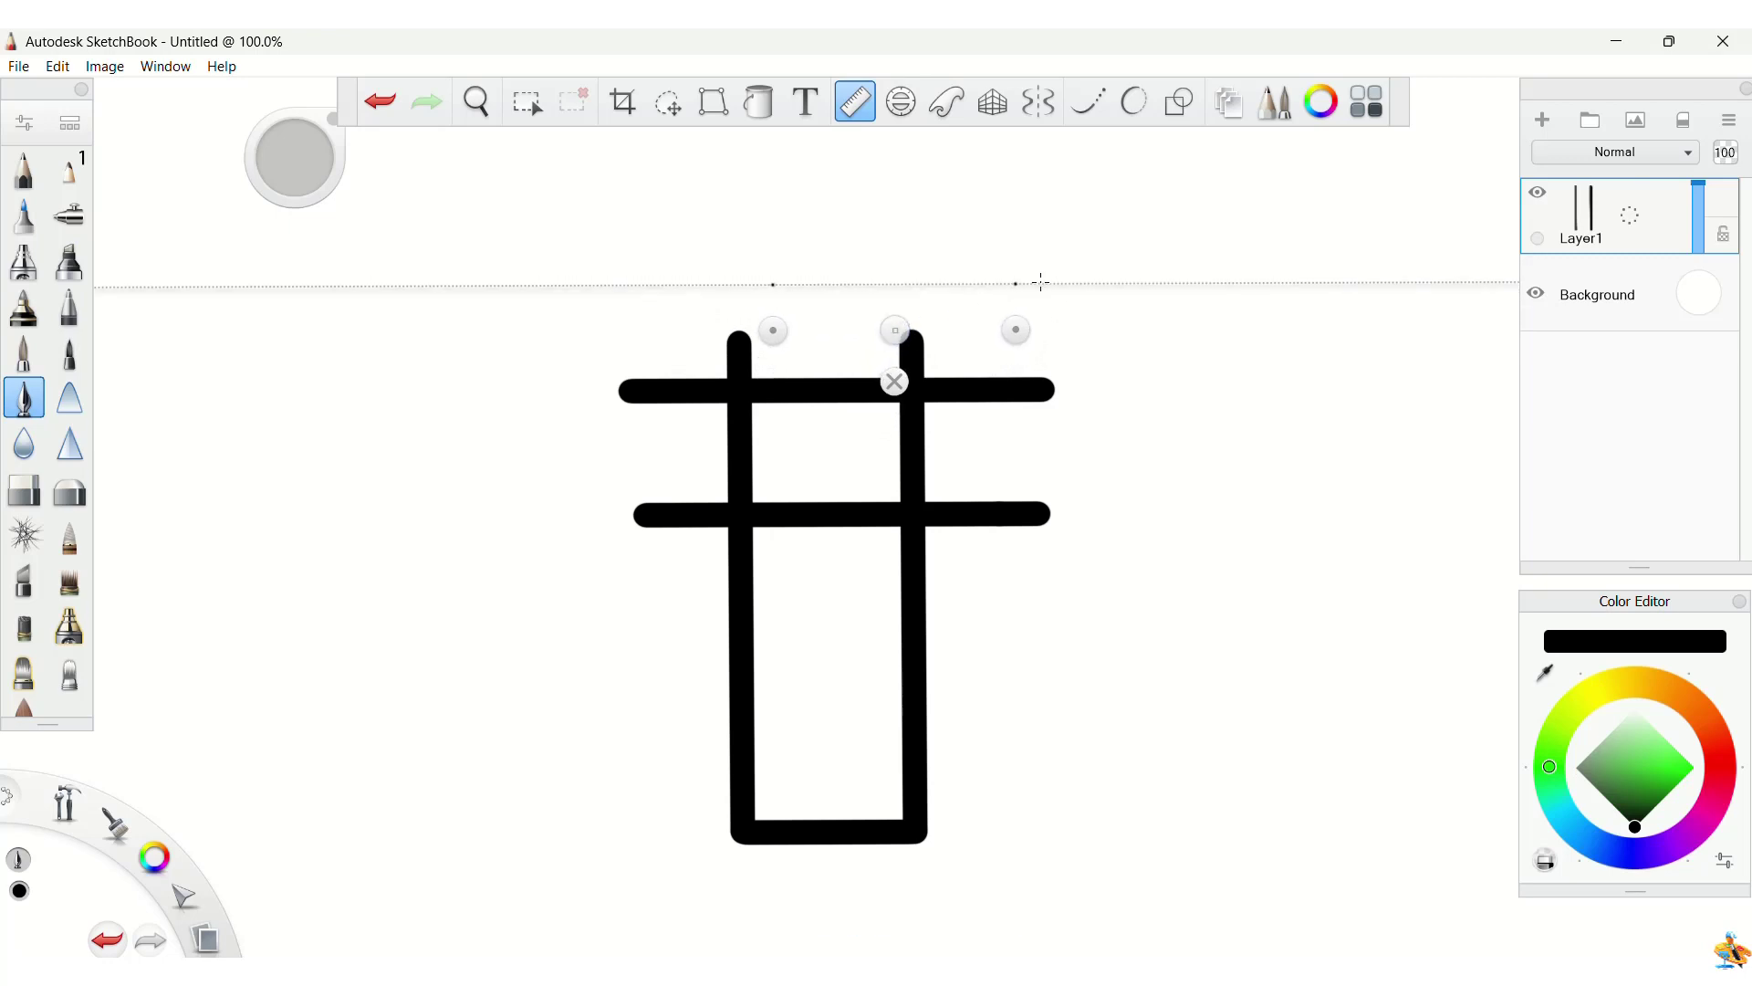
{"action": "mouse_move", "coordinate": [1029, 282]}
{"action": "left_mouse_down"}
{"action": "mouse_move", "coordinate": [951, 282]}
{"action": "mouse_move", "coordinate": [904, 258]}
{"action": "mouse_move", "coordinate": [898, 193]}
{"action": "left_mouse_up"}
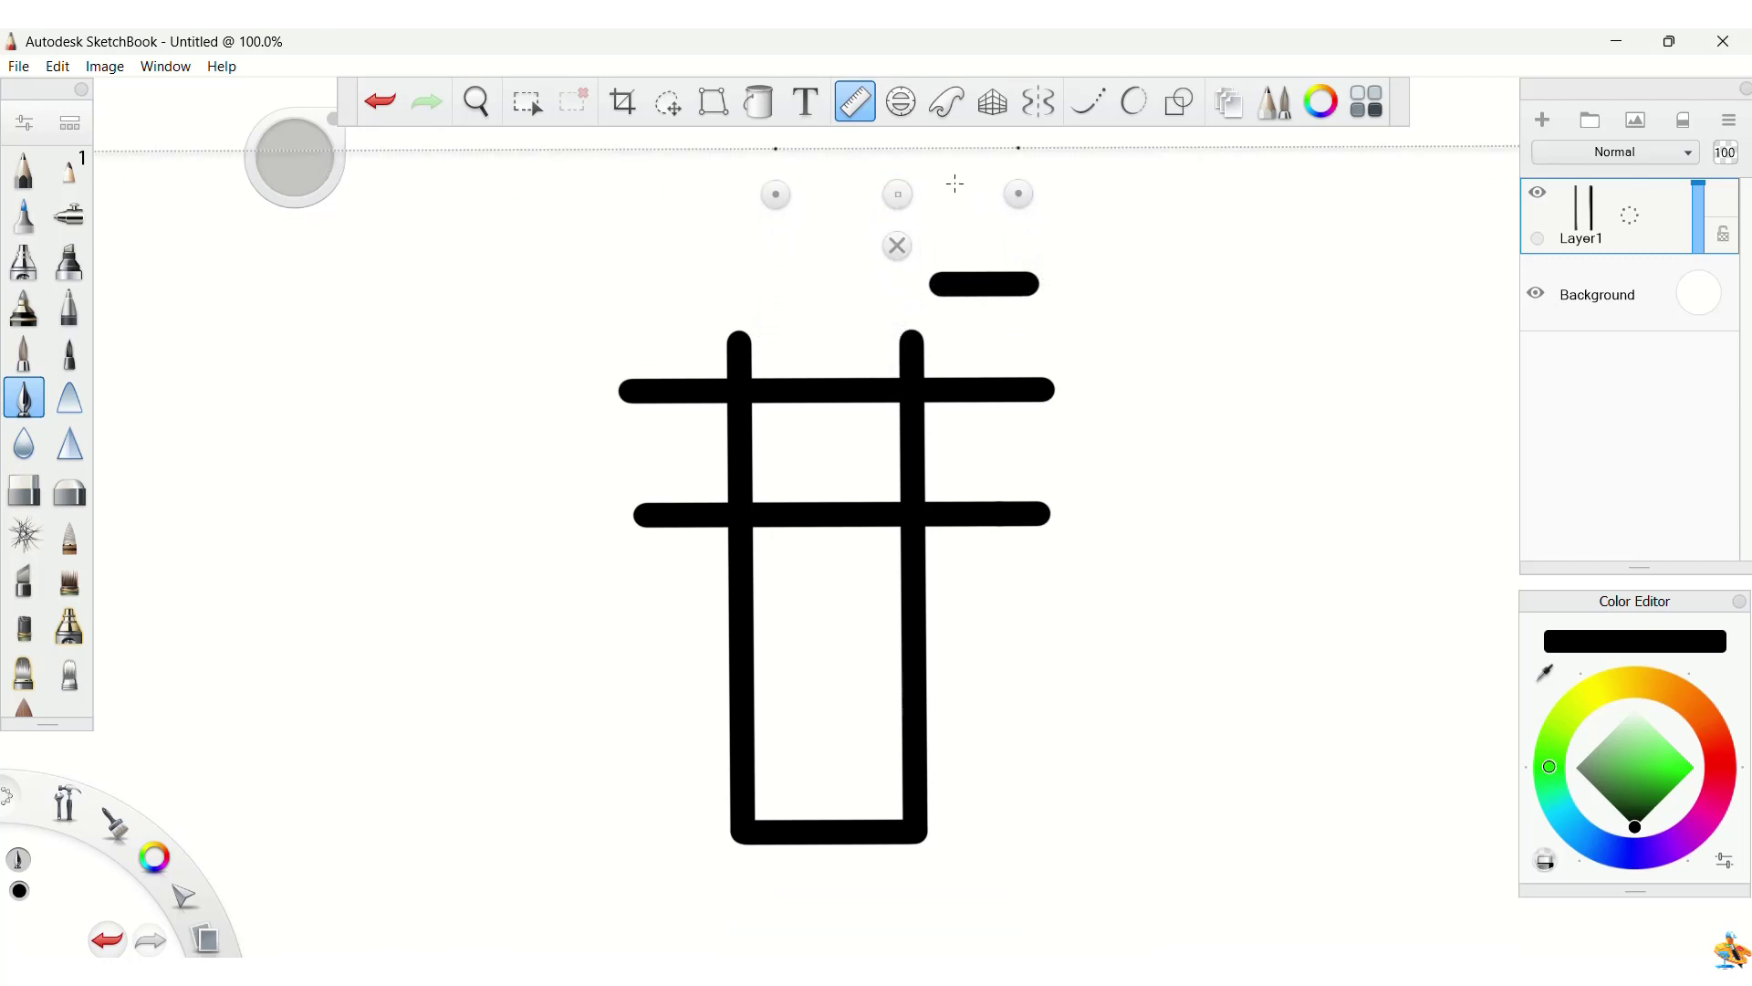
{"action": "left_click_drag", "start_coordinate": [1026, 147], "coordinate": [781, 154]}
Step: Turn the ruler vertical, align it with the left stem line and extend that line upward toward the top horizontal line
{"action": "left_click_drag", "start_coordinate": [898, 193], "coordinate": [851, 302]}
{"action": "left_click_drag", "start_coordinate": [959, 299], "coordinate": [732, 507]}
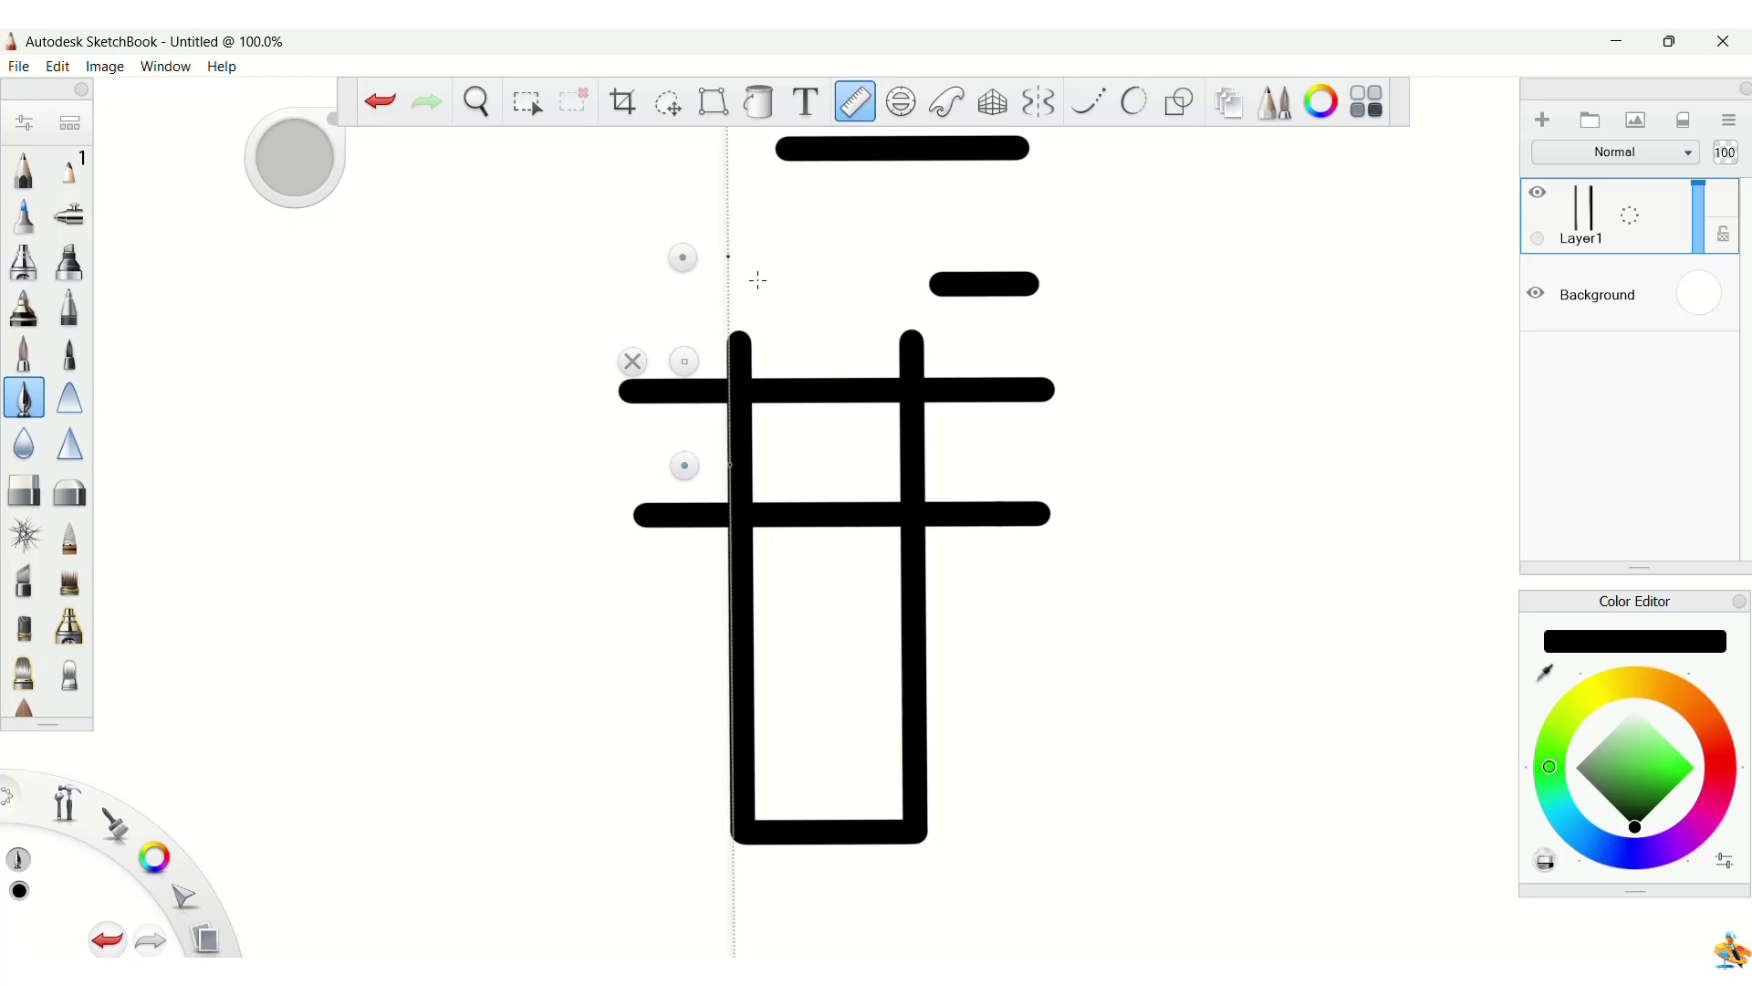
{"action": "left_click_drag", "start_coordinate": [694, 361], "coordinate": [741, 234]}
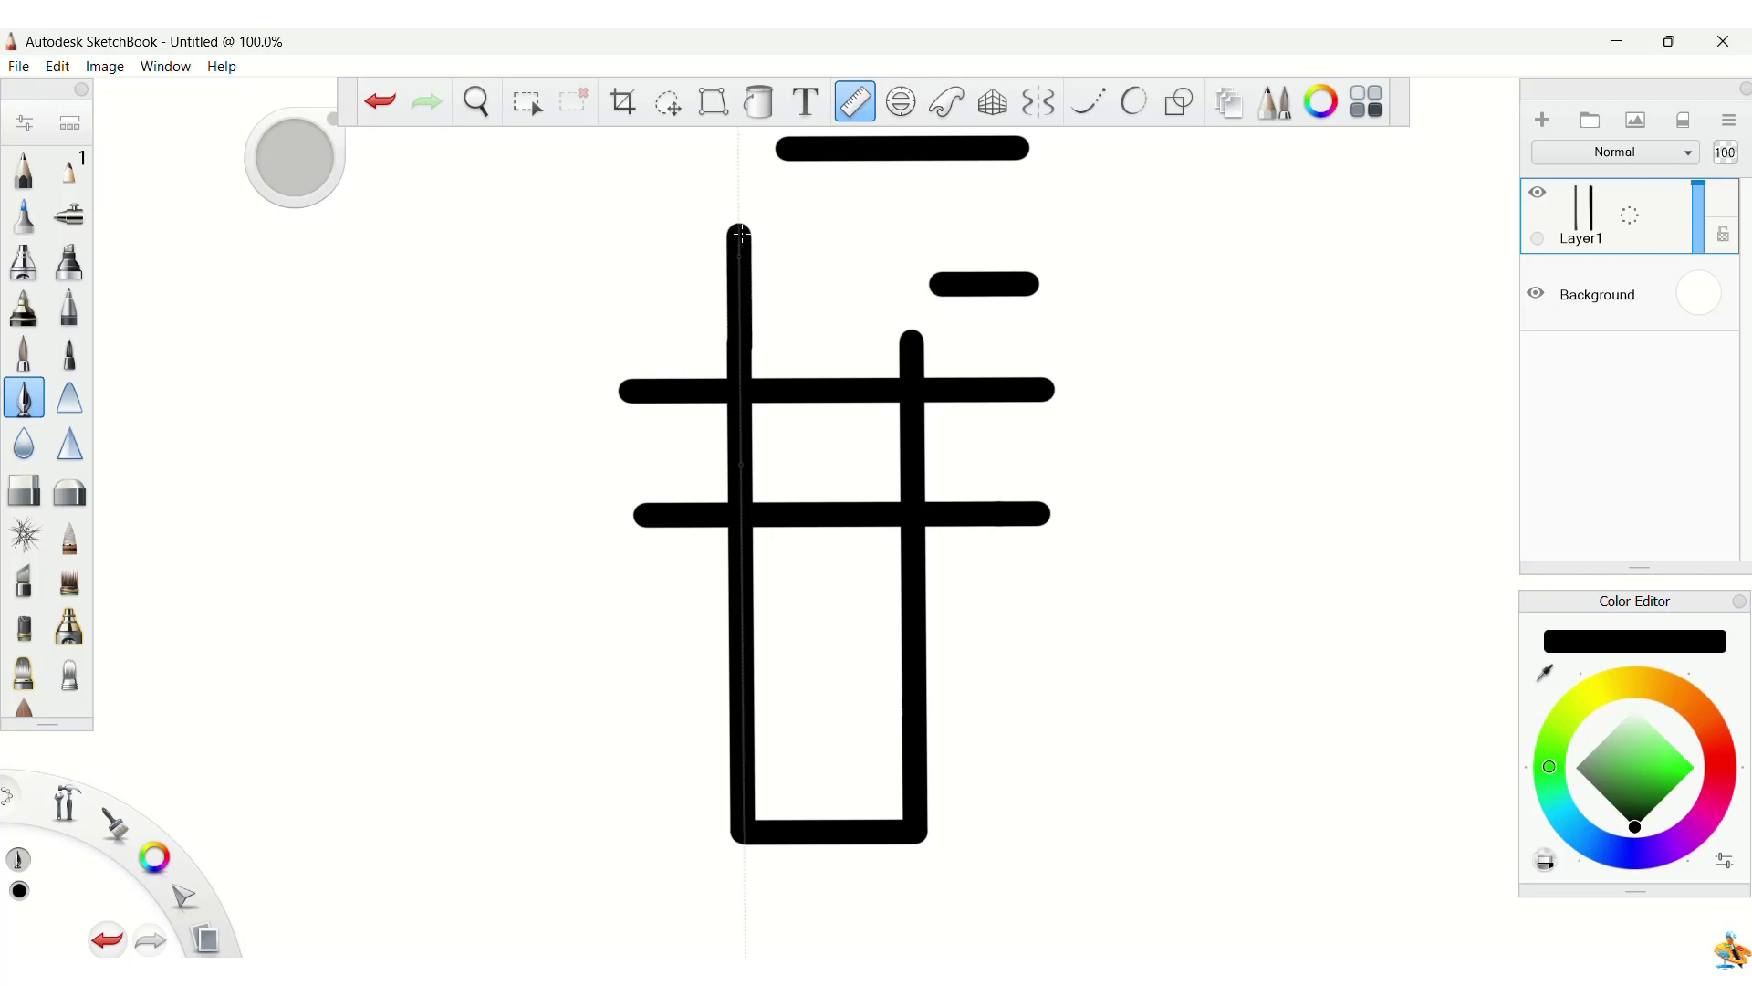
{"action": "mouse_move", "coordinate": [699, 380]}
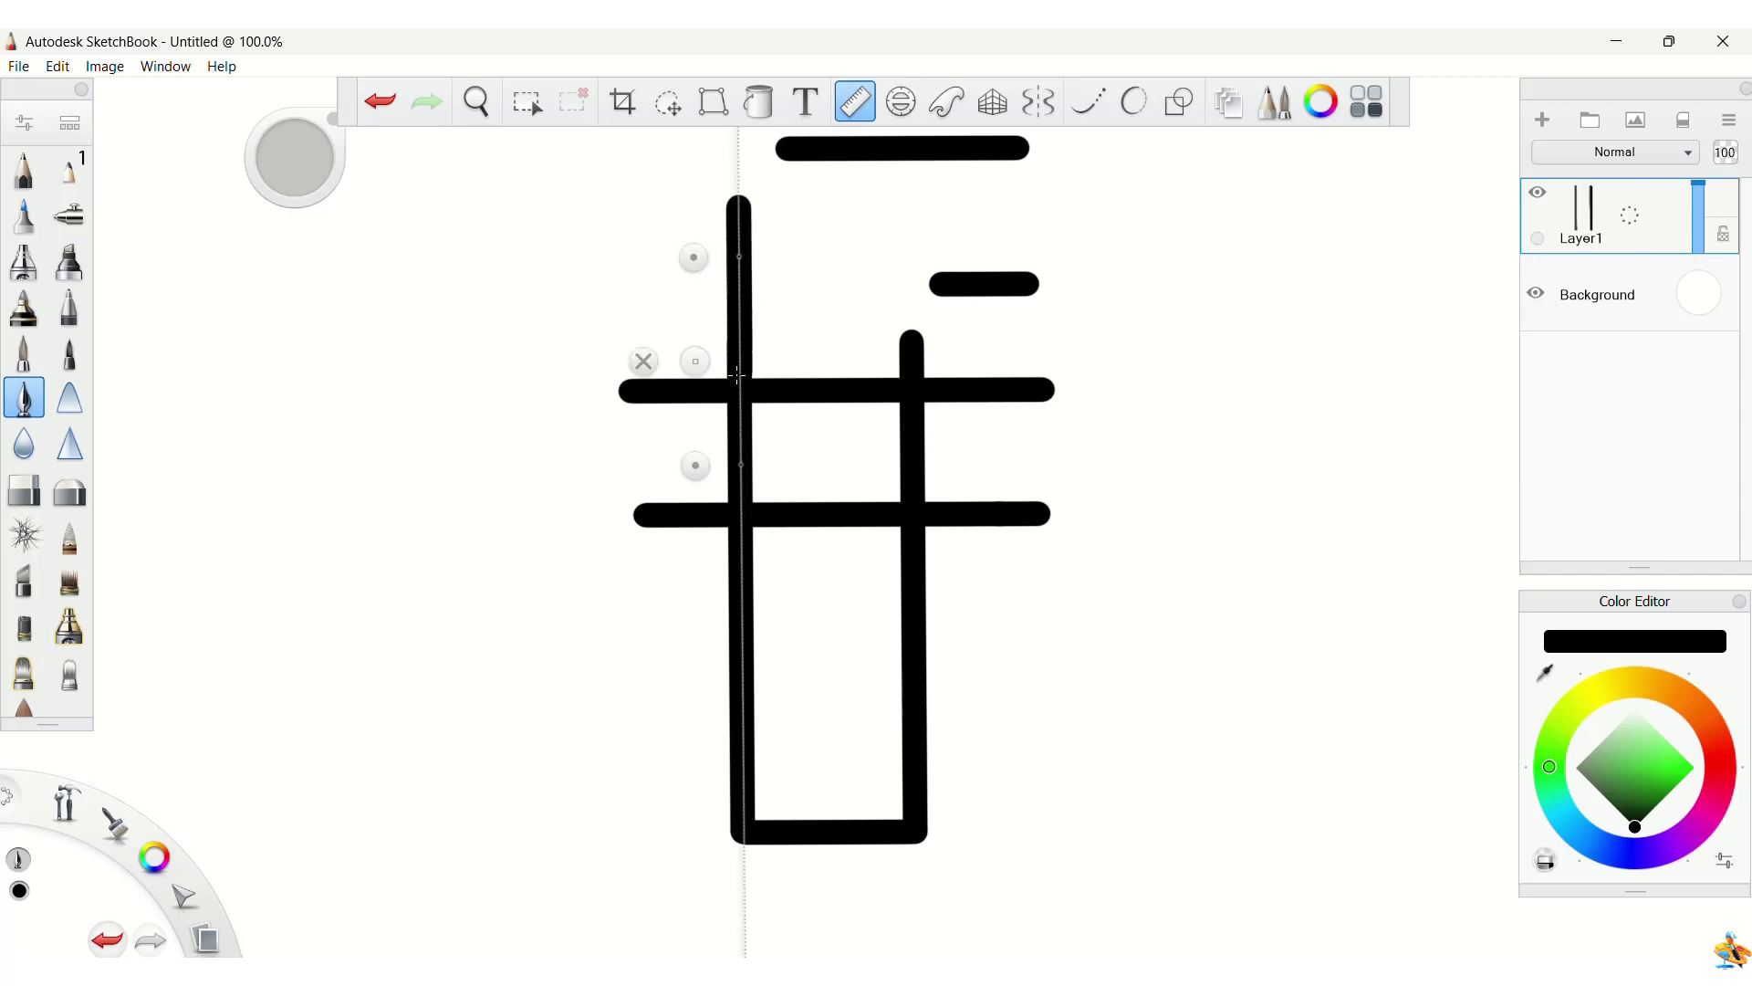
{"action": "left_click_drag", "start_coordinate": [696, 361], "coordinate": [694, 369]}
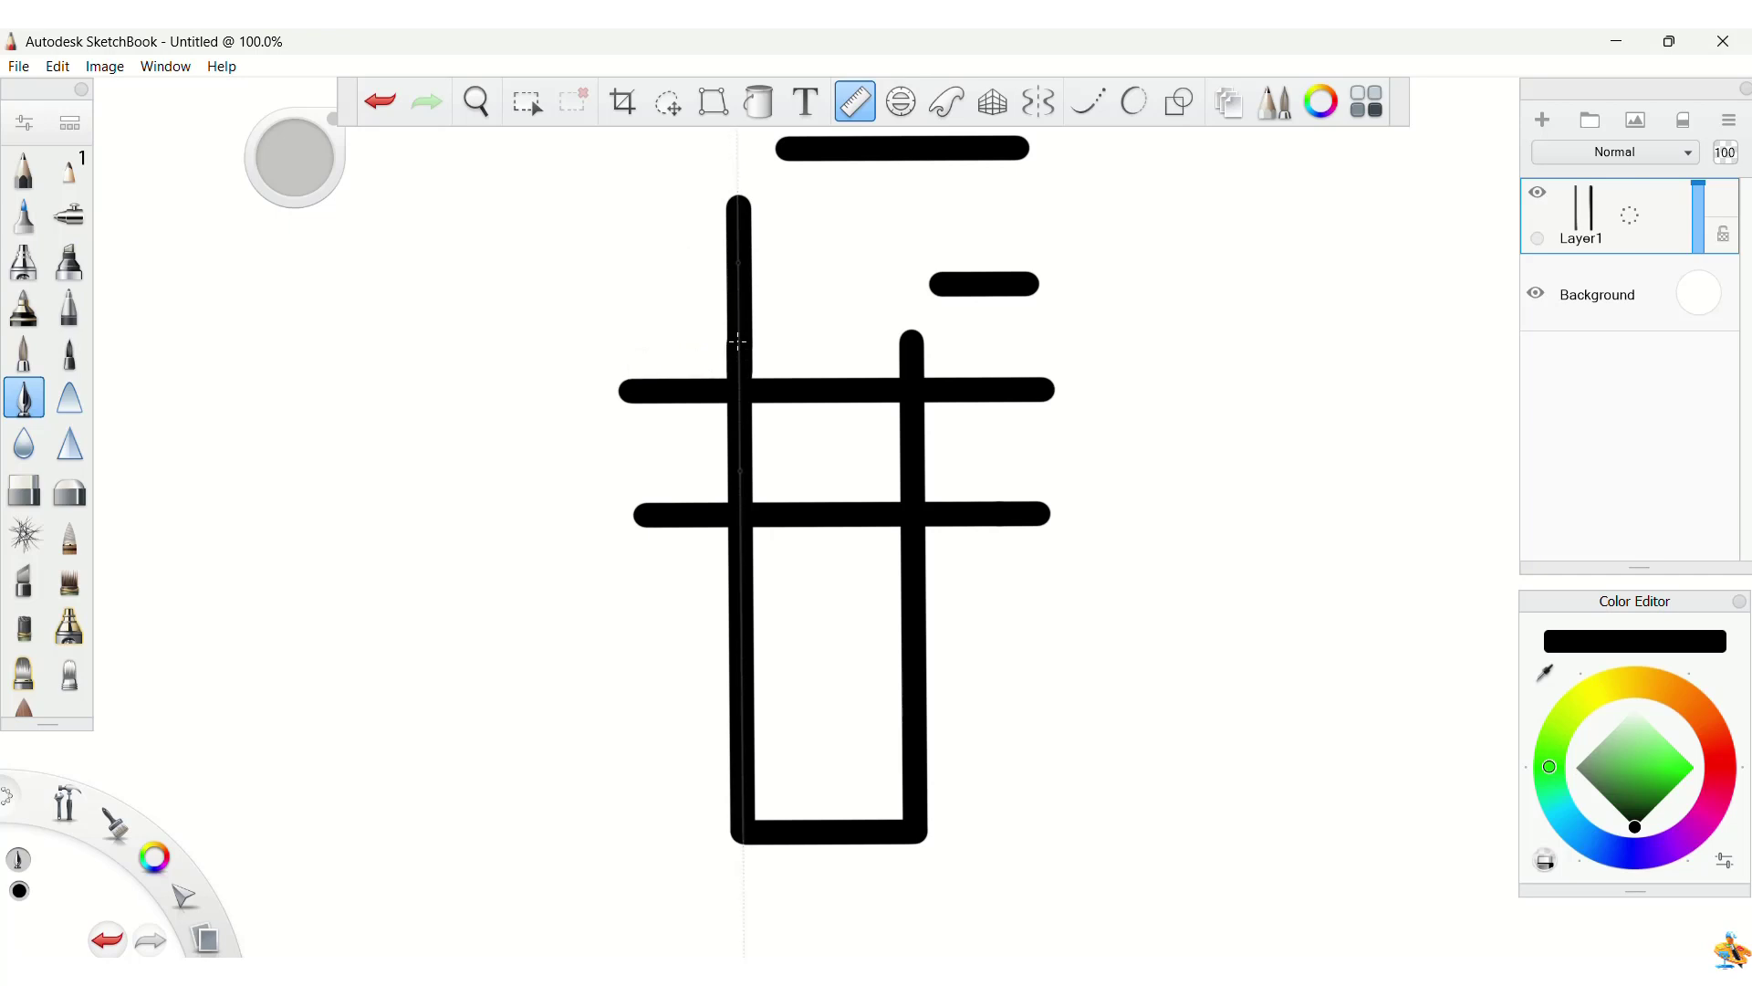
{"action": "mouse_move", "coordinate": [692, 368]}
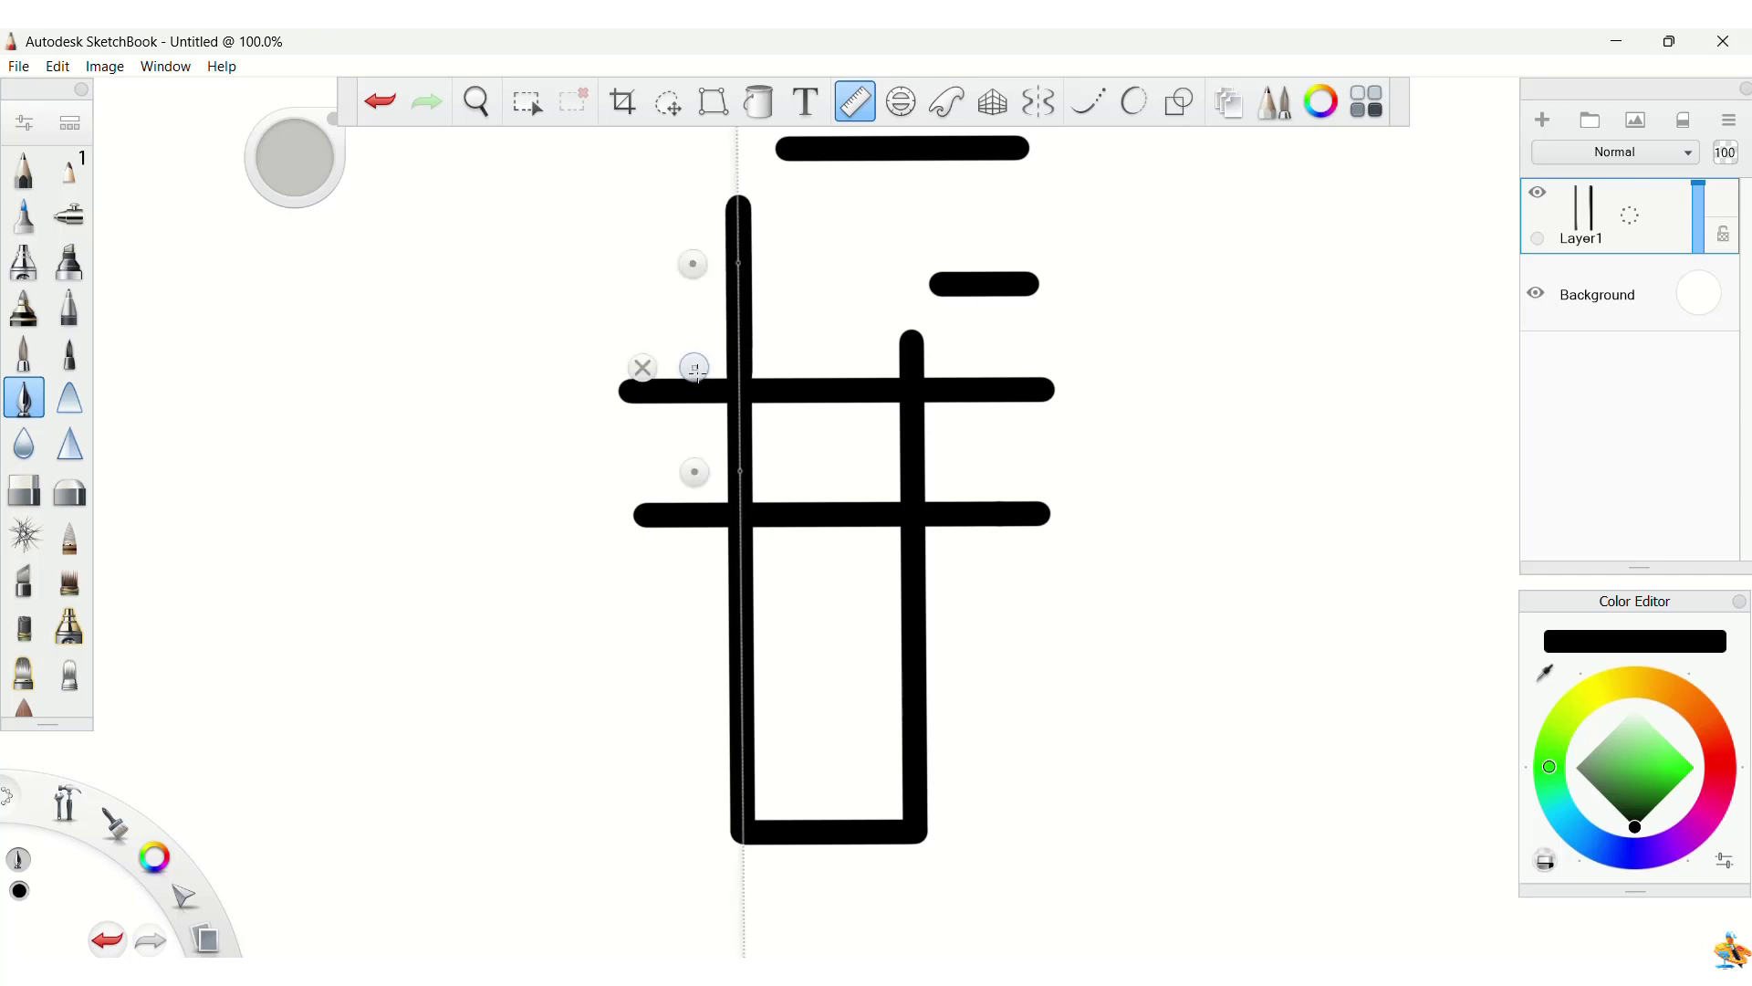
Step: Close both ends of the crossbar and join the right ends of the two upper horizontal lines with vertical ruler lines
{"action": "mouse_move", "coordinate": [692, 368]}
{"action": "left_mouse_down"}
{"action": "mouse_move", "coordinate": [584, 473]}
{"action": "mouse_move", "coordinate": [628, 506]}
{"action": "mouse_move", "coordinate": [628, 391]}
{"action": "left_mouse_up"}
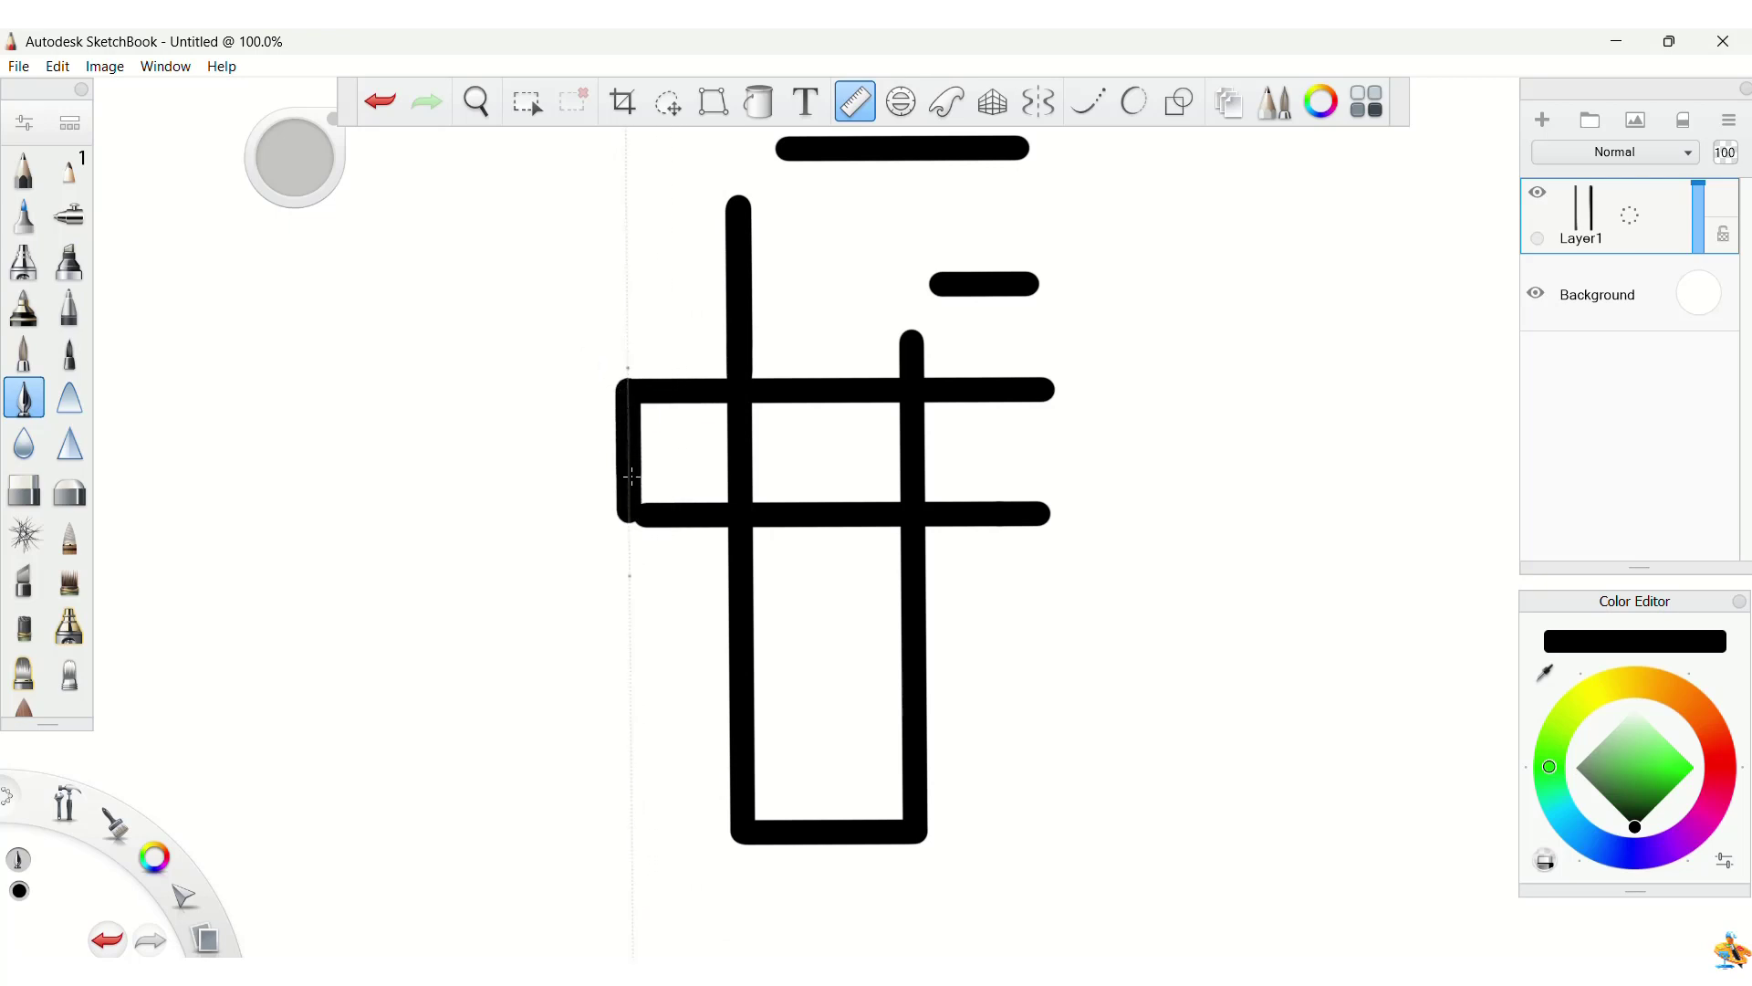
{"action": "mouse_move", "coordinate": [631, 514]}
{"action": "left_mouse_down"}
{"action": "mouse_move", "coordinate": [757, 473]}
{"action": "mouse_move", "coordinate": [980, 474]}
{"action": "left_mouse_up"}
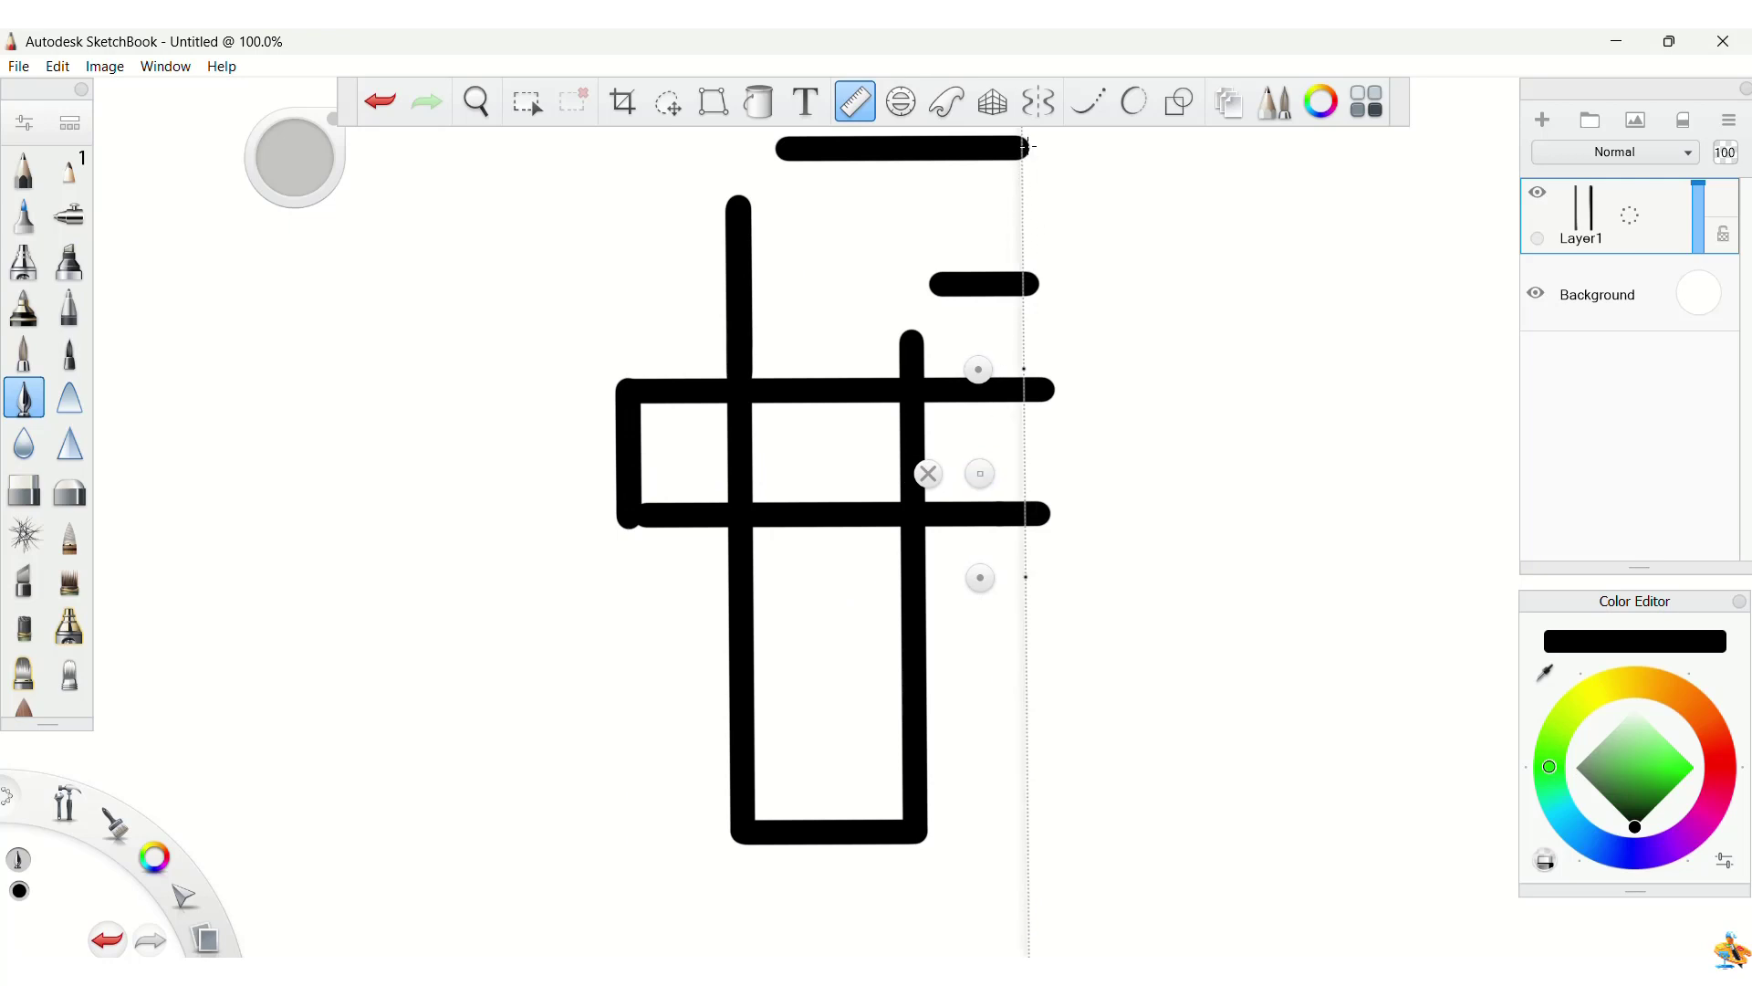
{"action": "left_click_drag", "start_coordinate": [979, 369], "coordinate": [984, 384]}
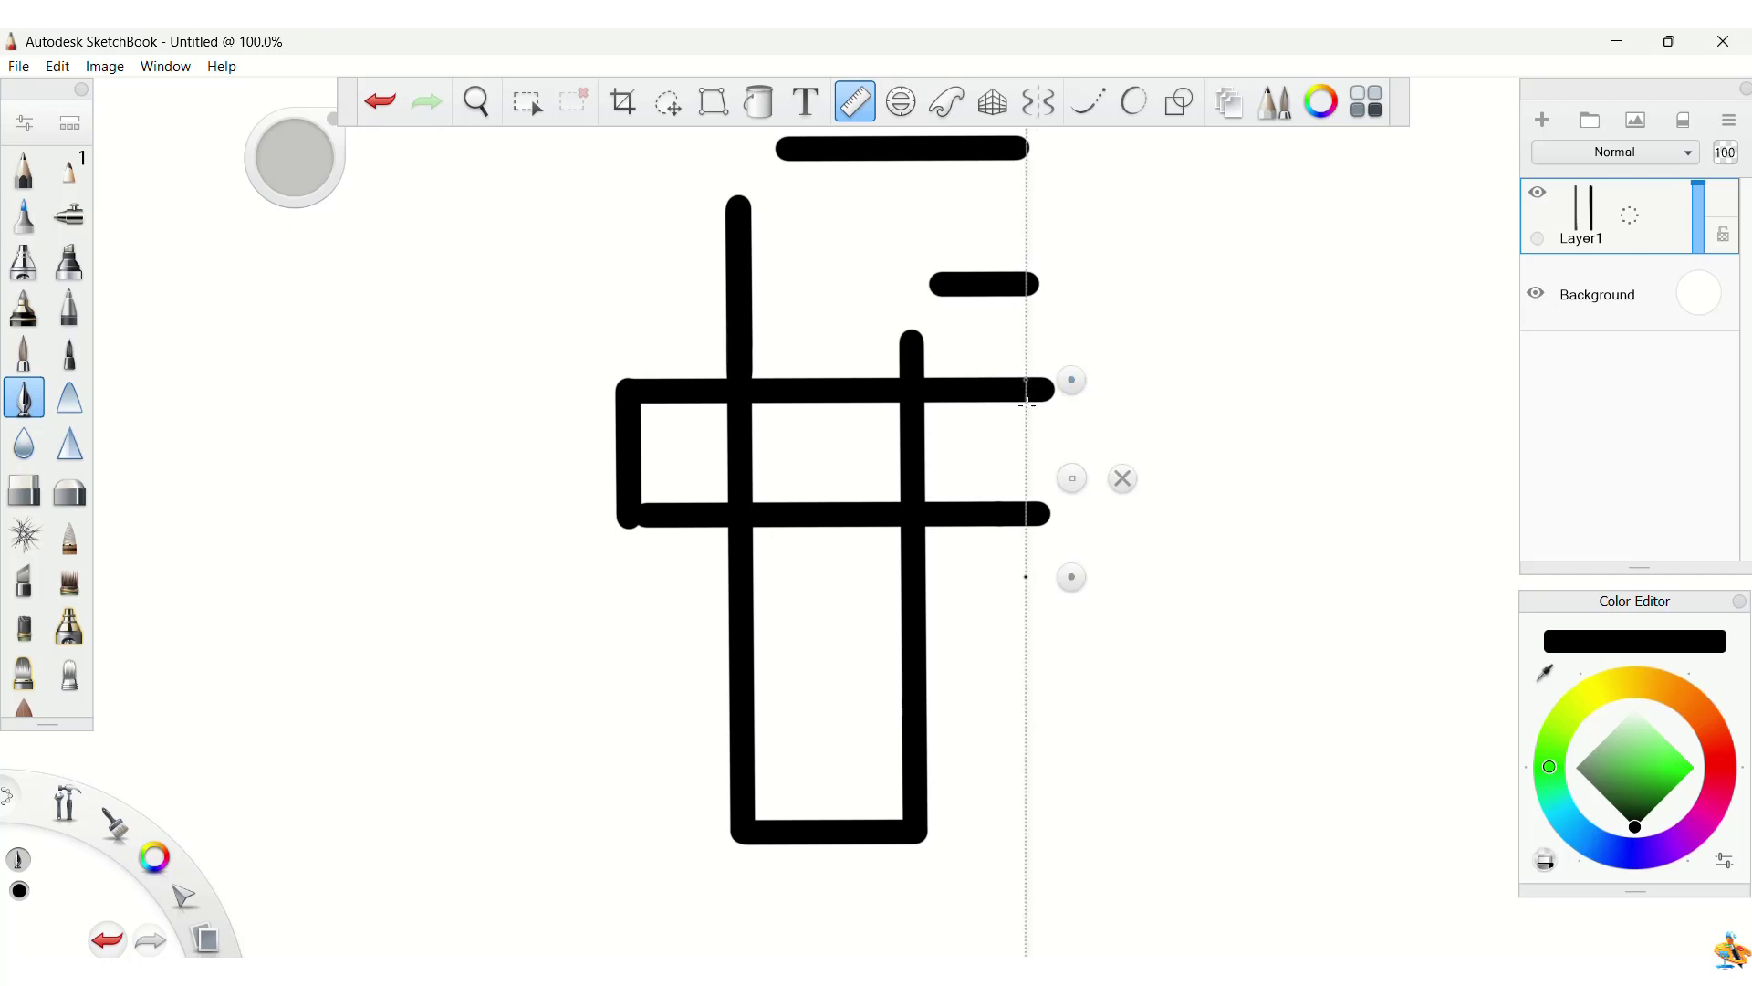
{"action": "mouse_move", "coordinate": [1073, 479]}
{"action": "left_mouse_down"}
{"action": "mouse_move", "coordinate": [1045, 493]}
{"action": "mouse_move", "coordinate": [1045, 388]}
{"action": "left_mouse_up"}
{"action": "left_click_drag", "start_coordinate": [1033, 284], "coordinate": [1032, 139]}
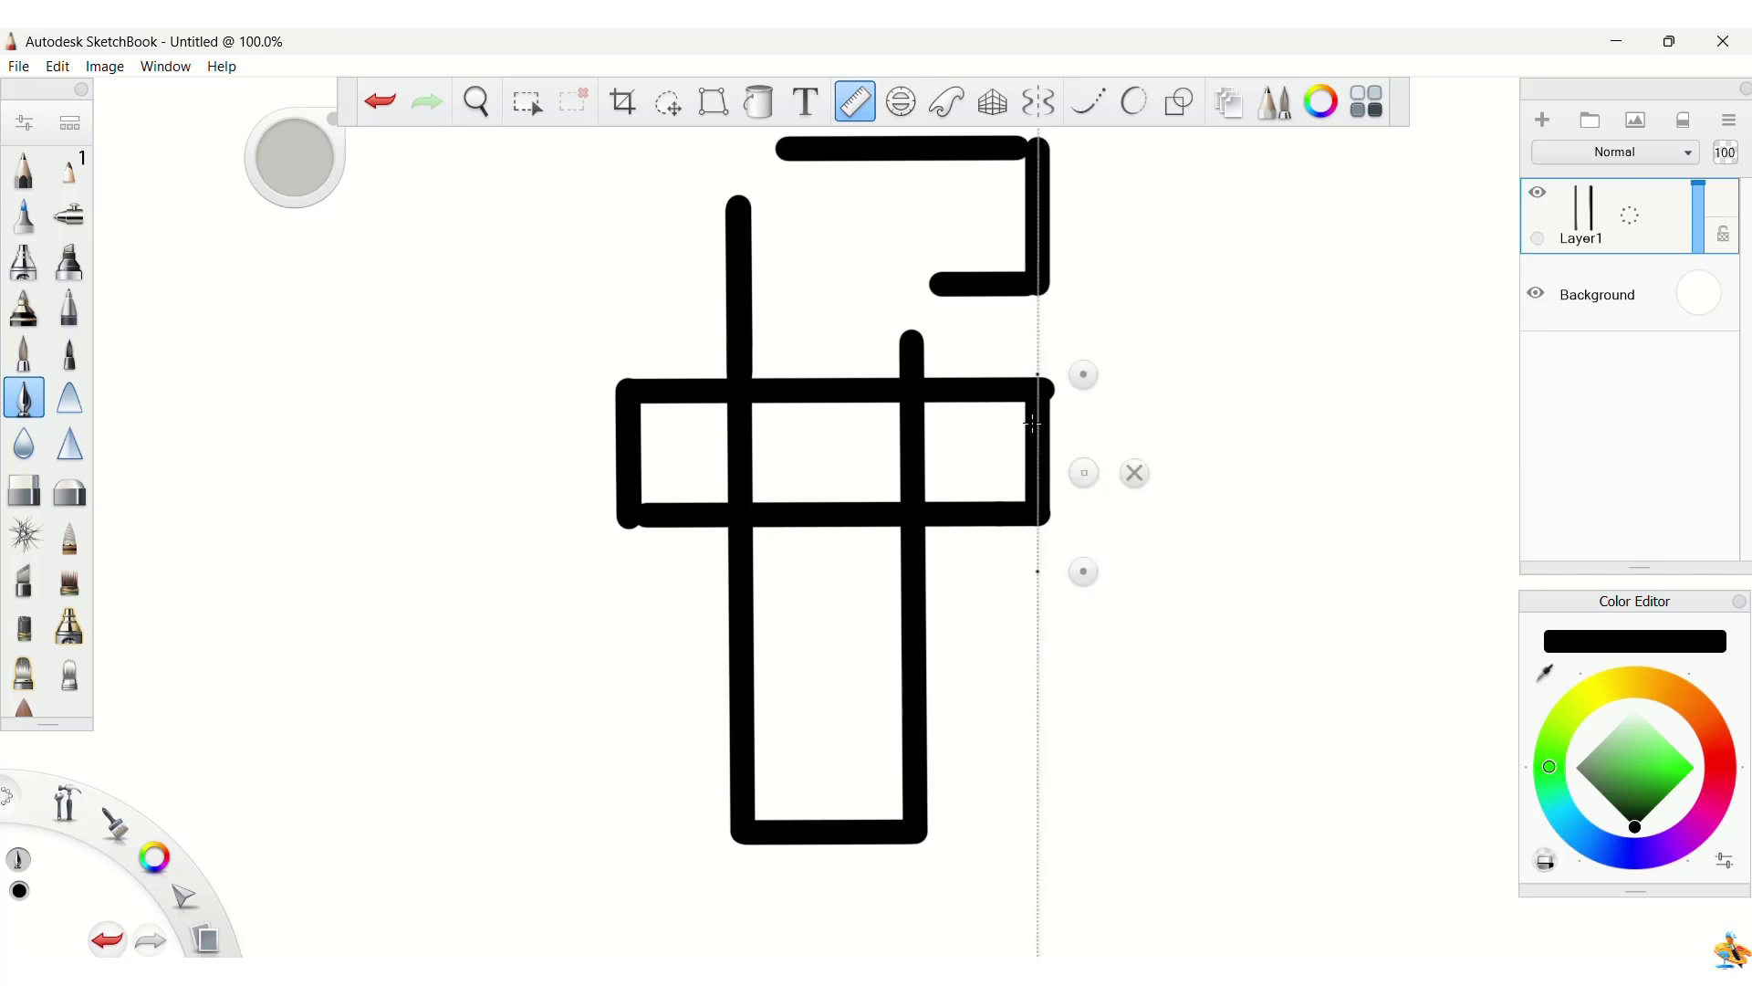
Step: Turn the ruler horizontal and retrace the crossbar's lower edge and both hook lines to square up their corners
{"action": "left_click_drag", "start_coordinate": [1078, 516], "coordinate": [834, 571]}
{"action": "left_click_drag", "start_coordinate": [912, 618], "coordinate": [899, 560]}
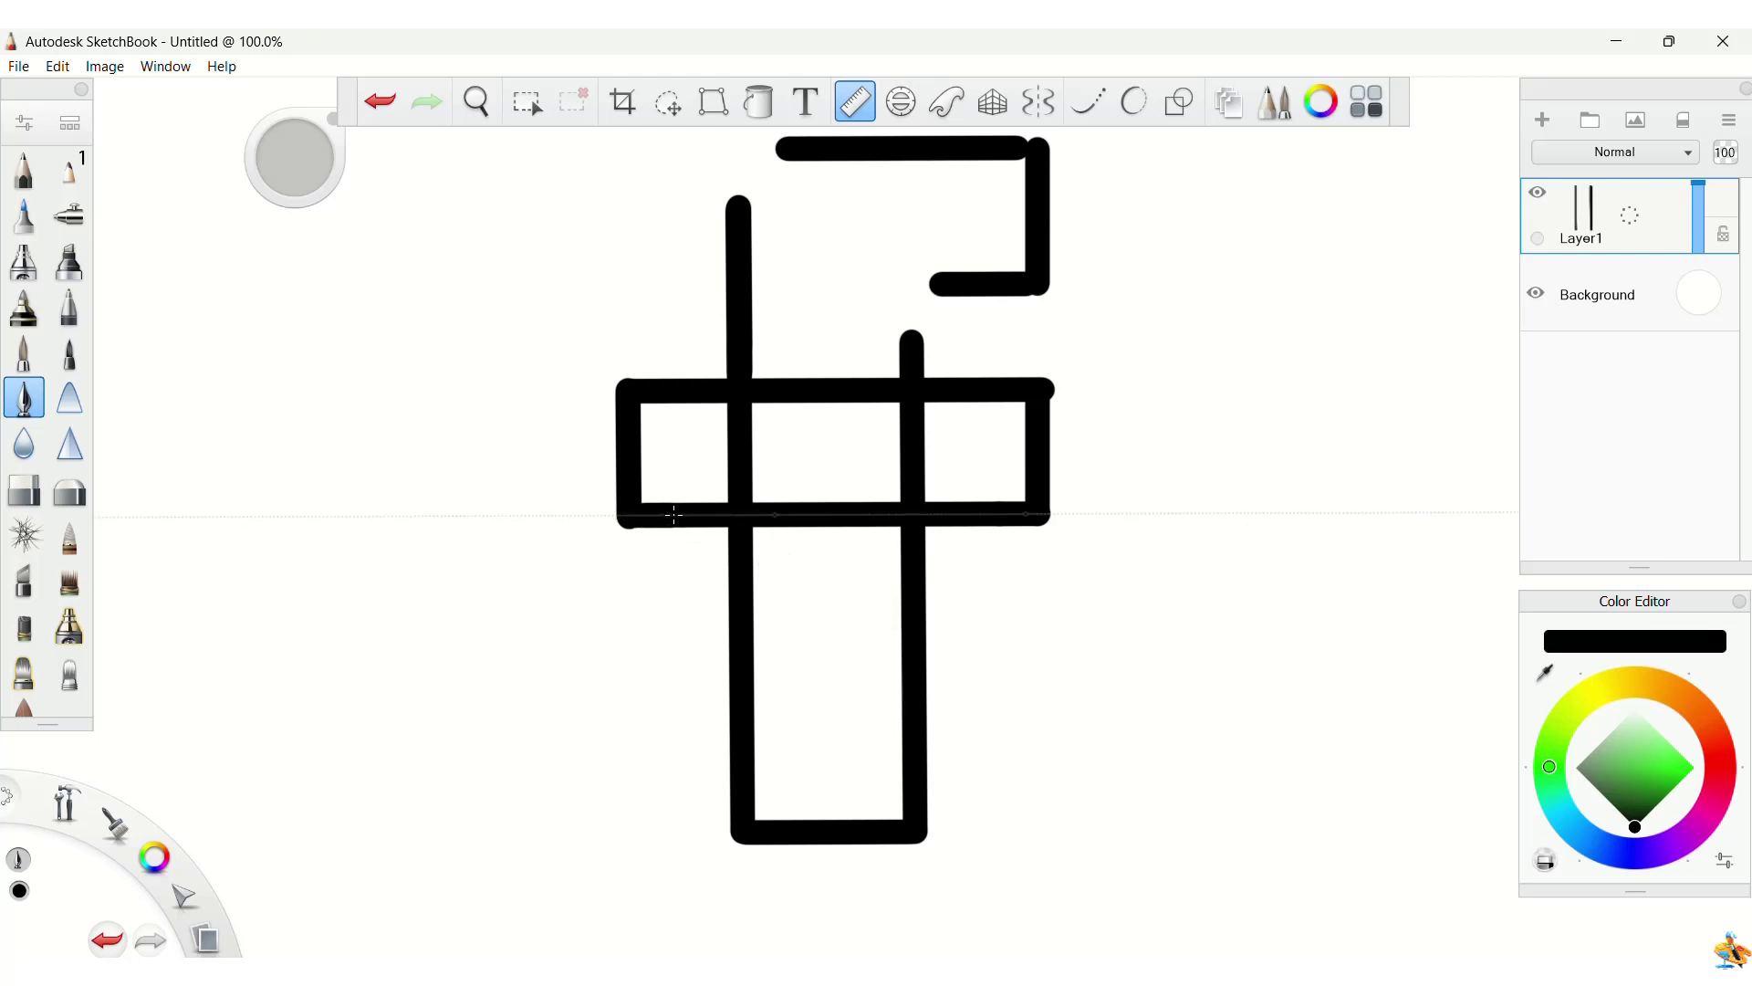
{"action": "left_click_drag", "start_coordinate": [901, 560], "coordinate": [901, 327]}
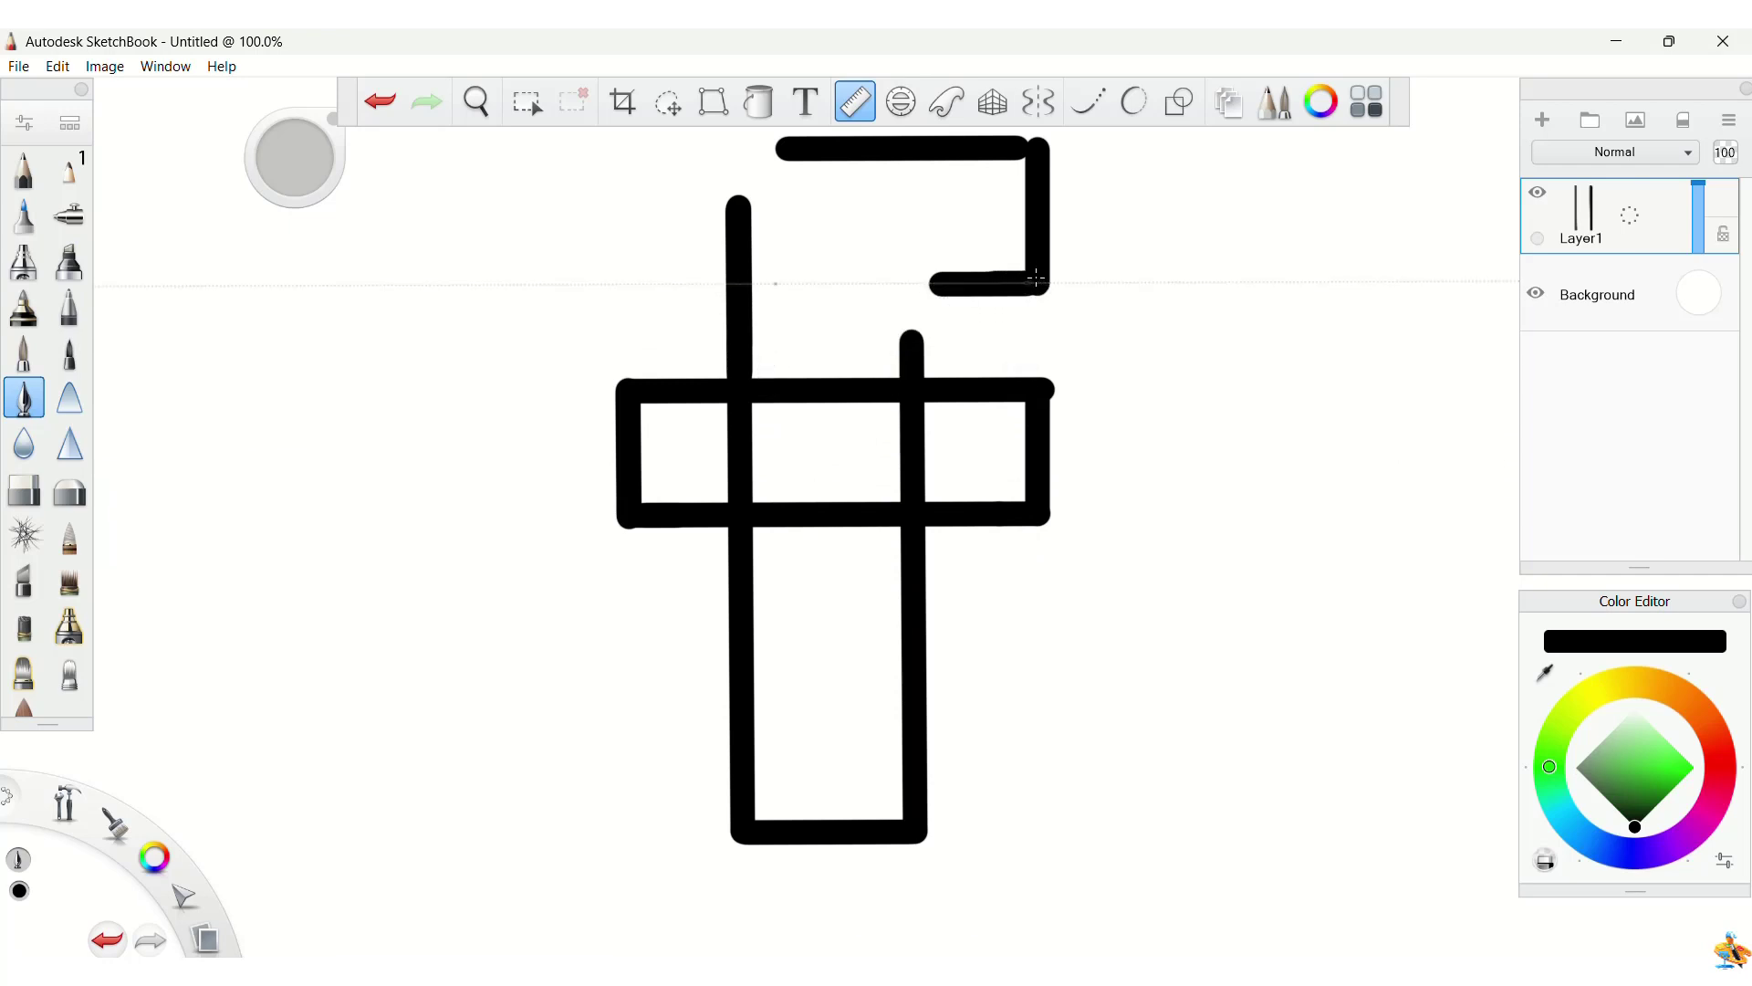
{"action": "left_click_drag", "start_coordinate": [1036, 288], "coordinate": [1038, 288]}
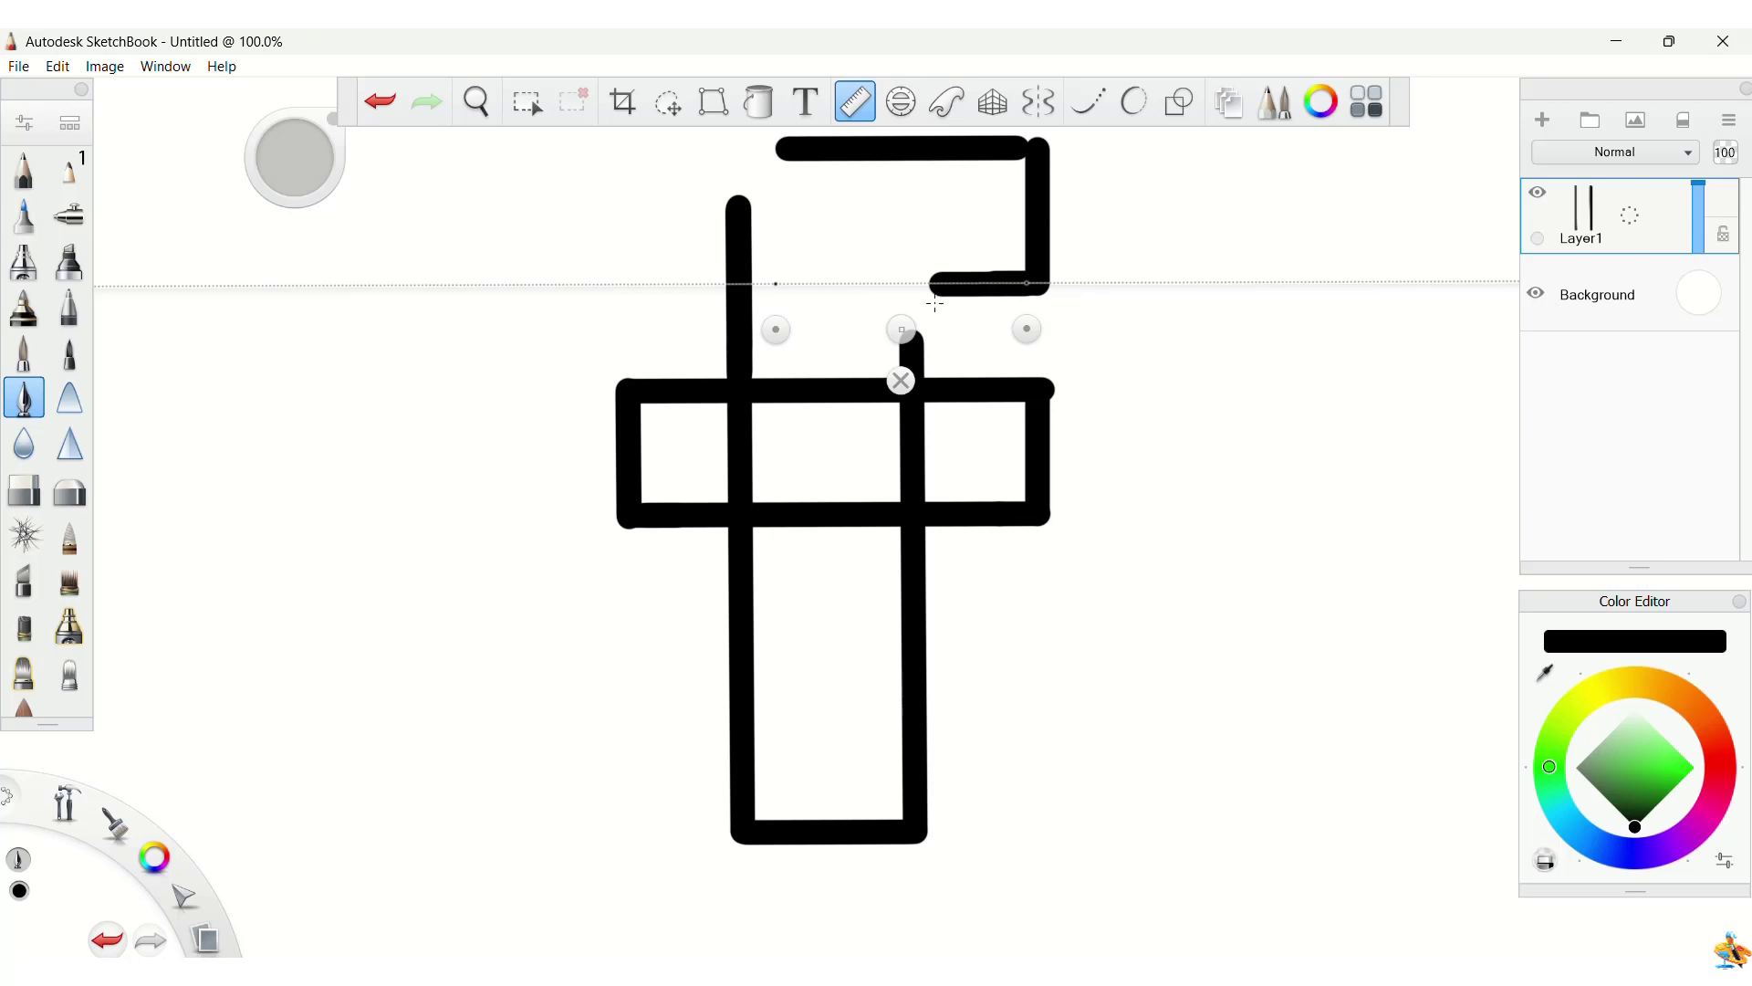
{"action": "left_click_drag", "start_coordinate": [902, 329], "coordinate": [916, 195]}
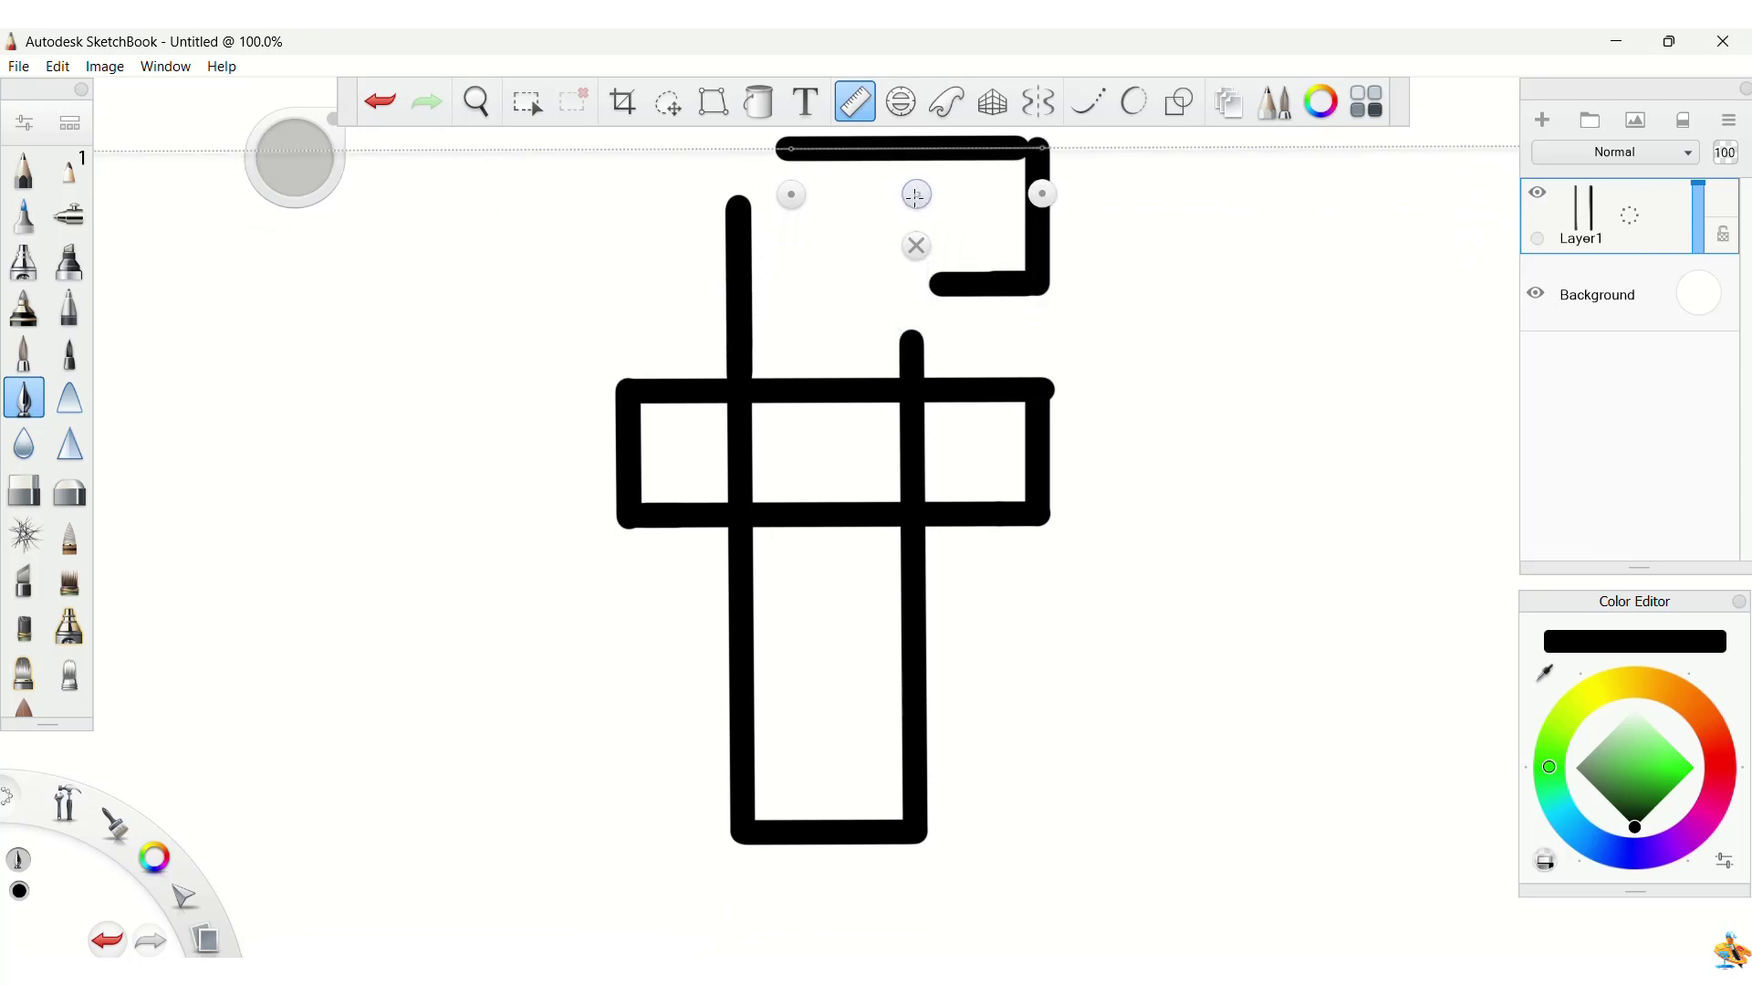
{"action": "left_click_drag", "start_coordinate": [990, 146], "coordinate": [1040, 146]}
Step: Erase both stem lines along the ruler just below the crossbar's upper edge, using an enlarged eraser
{"action": "left_click_drag", "start_coordinate": [917, 193], "coordinate": [870, 461]}
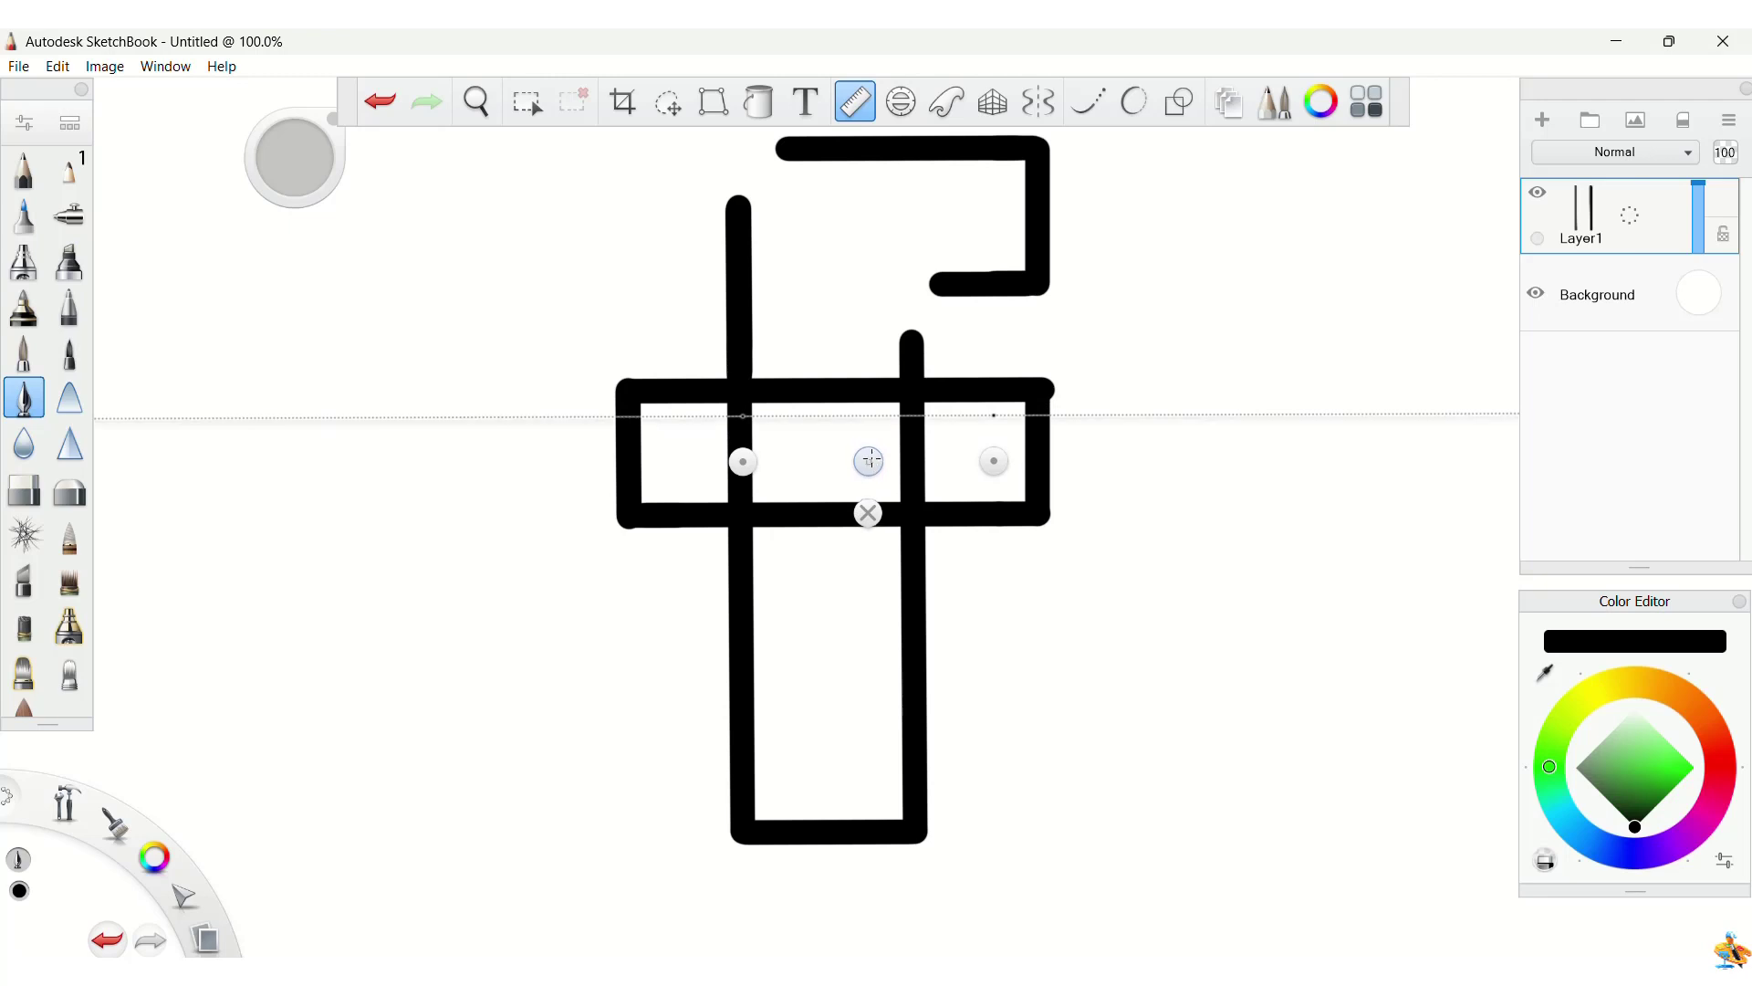
{"action": "left_click", "coordinate": [23, 490]}
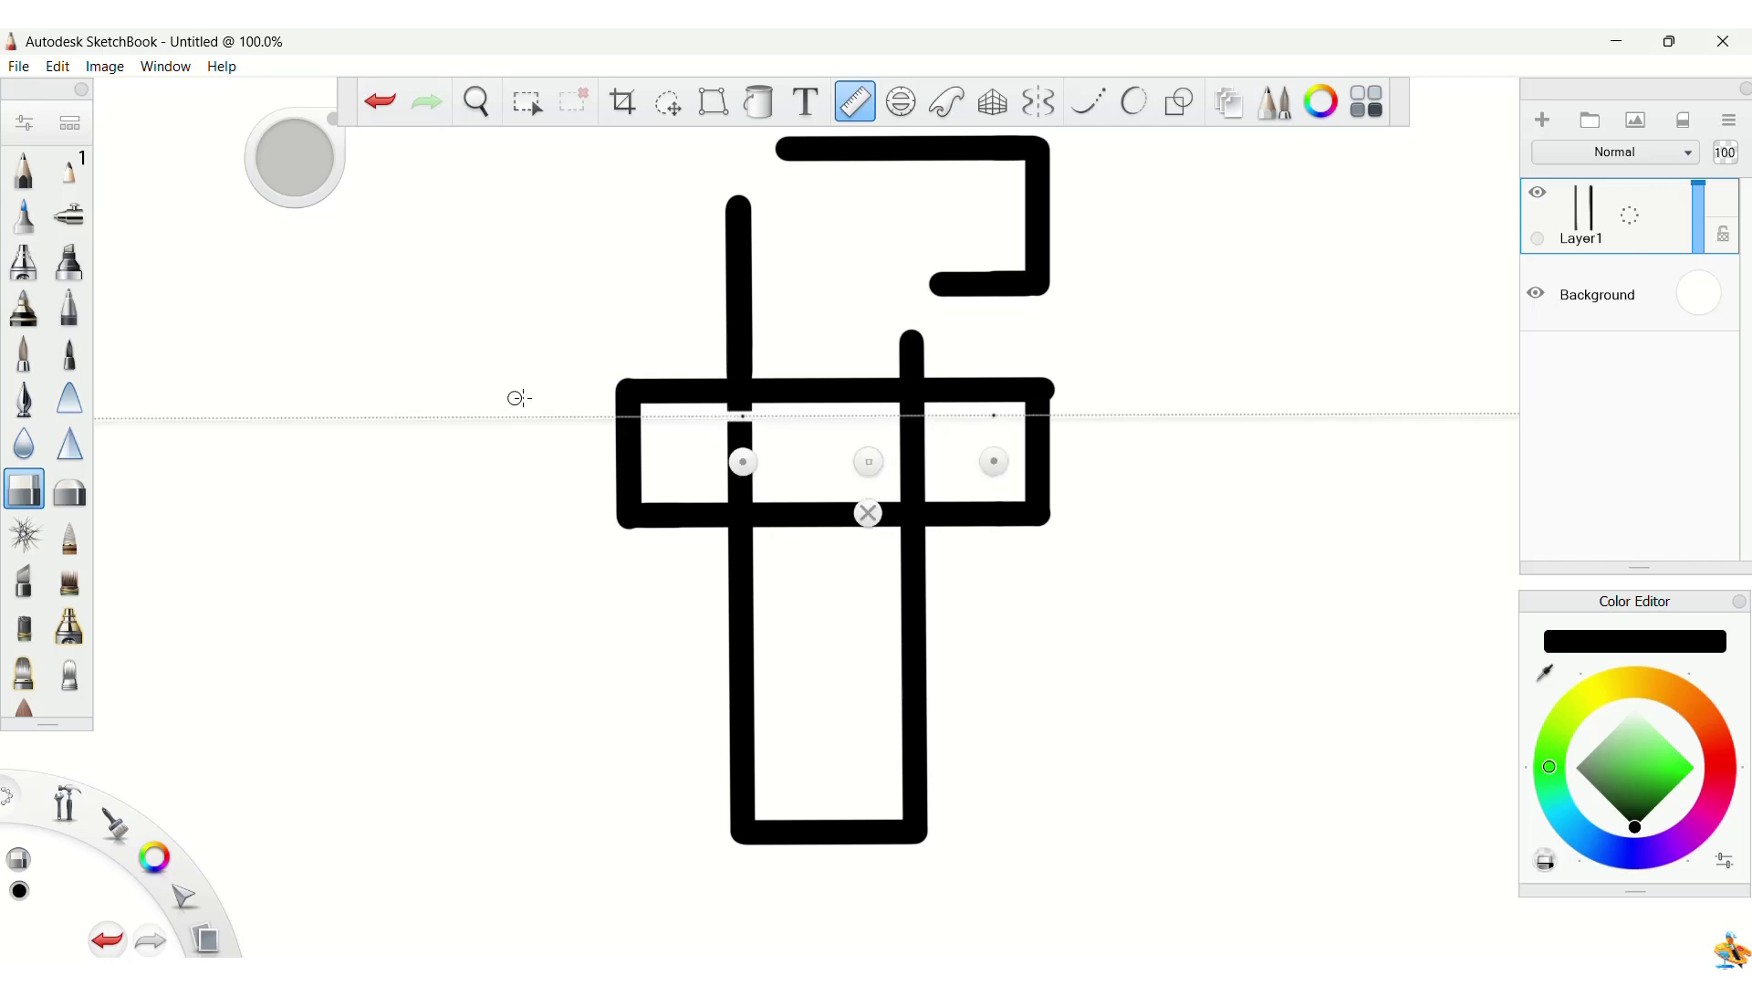
{"action": "left_click_drag", "start_coordinate": [300, 160], "coordinate": [636, 177]}
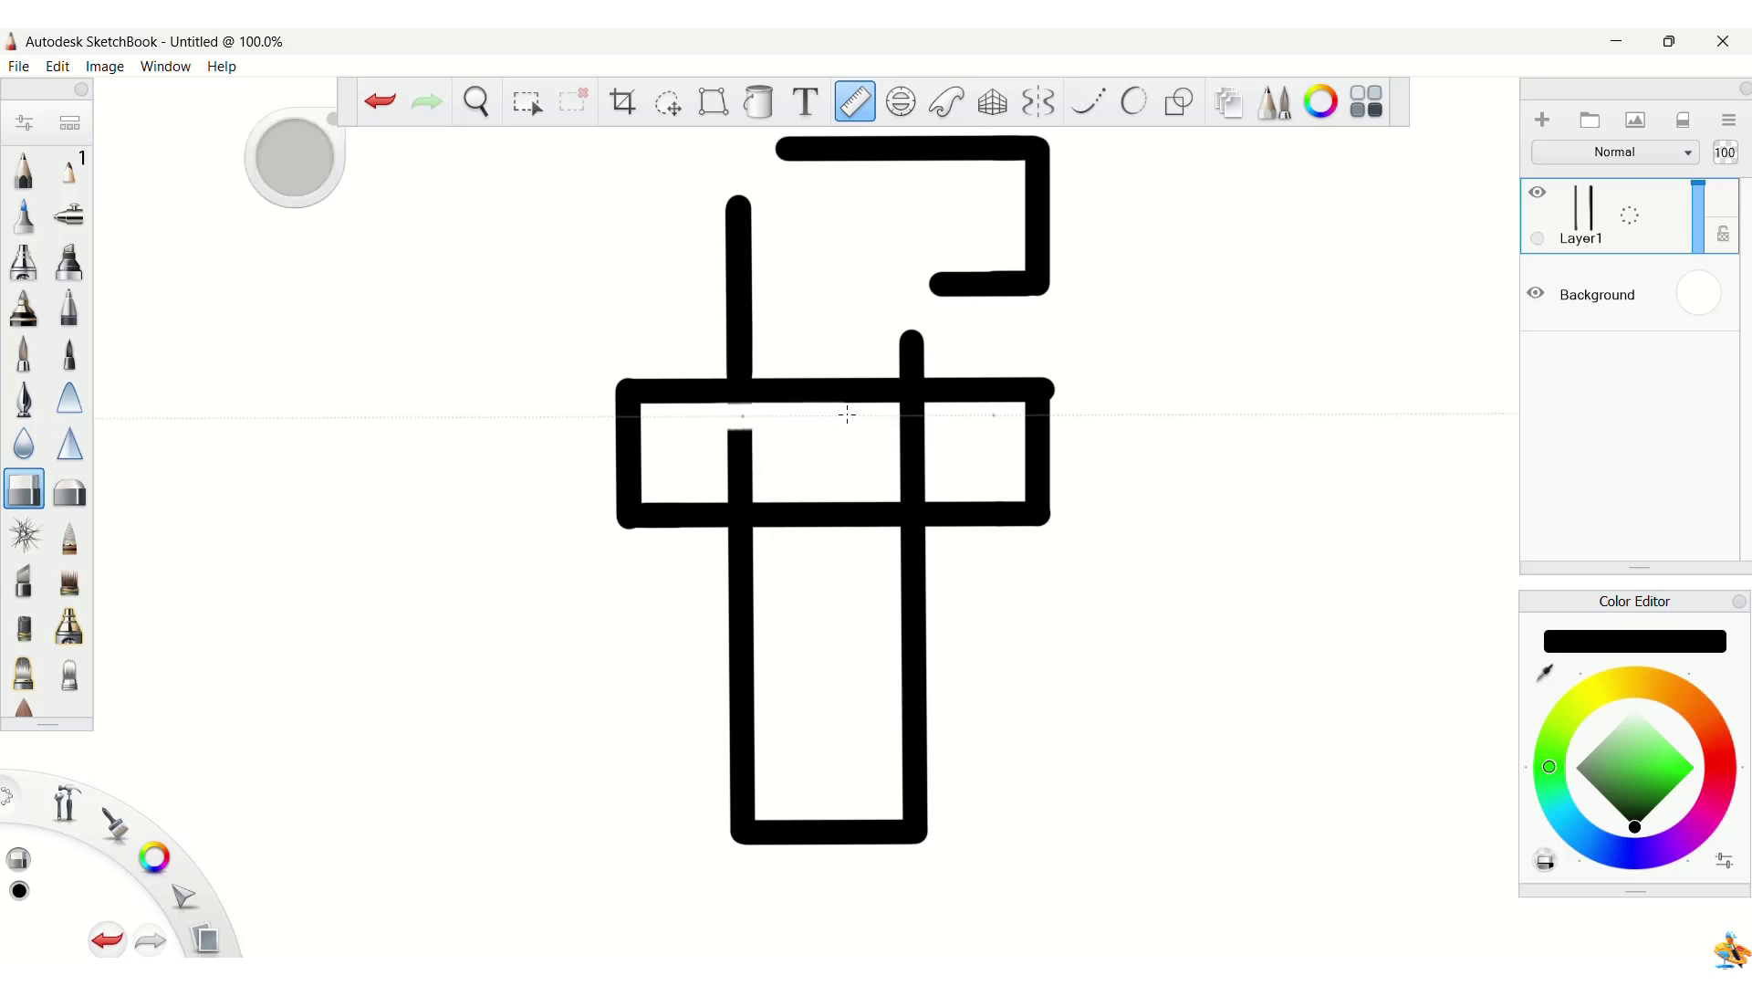
{"action": "left_click_drag", "start_coordinate": [847, 414], "coordinate": [925, 416]}
{"action": "mouse_move", "coordinate": [906, 434]}
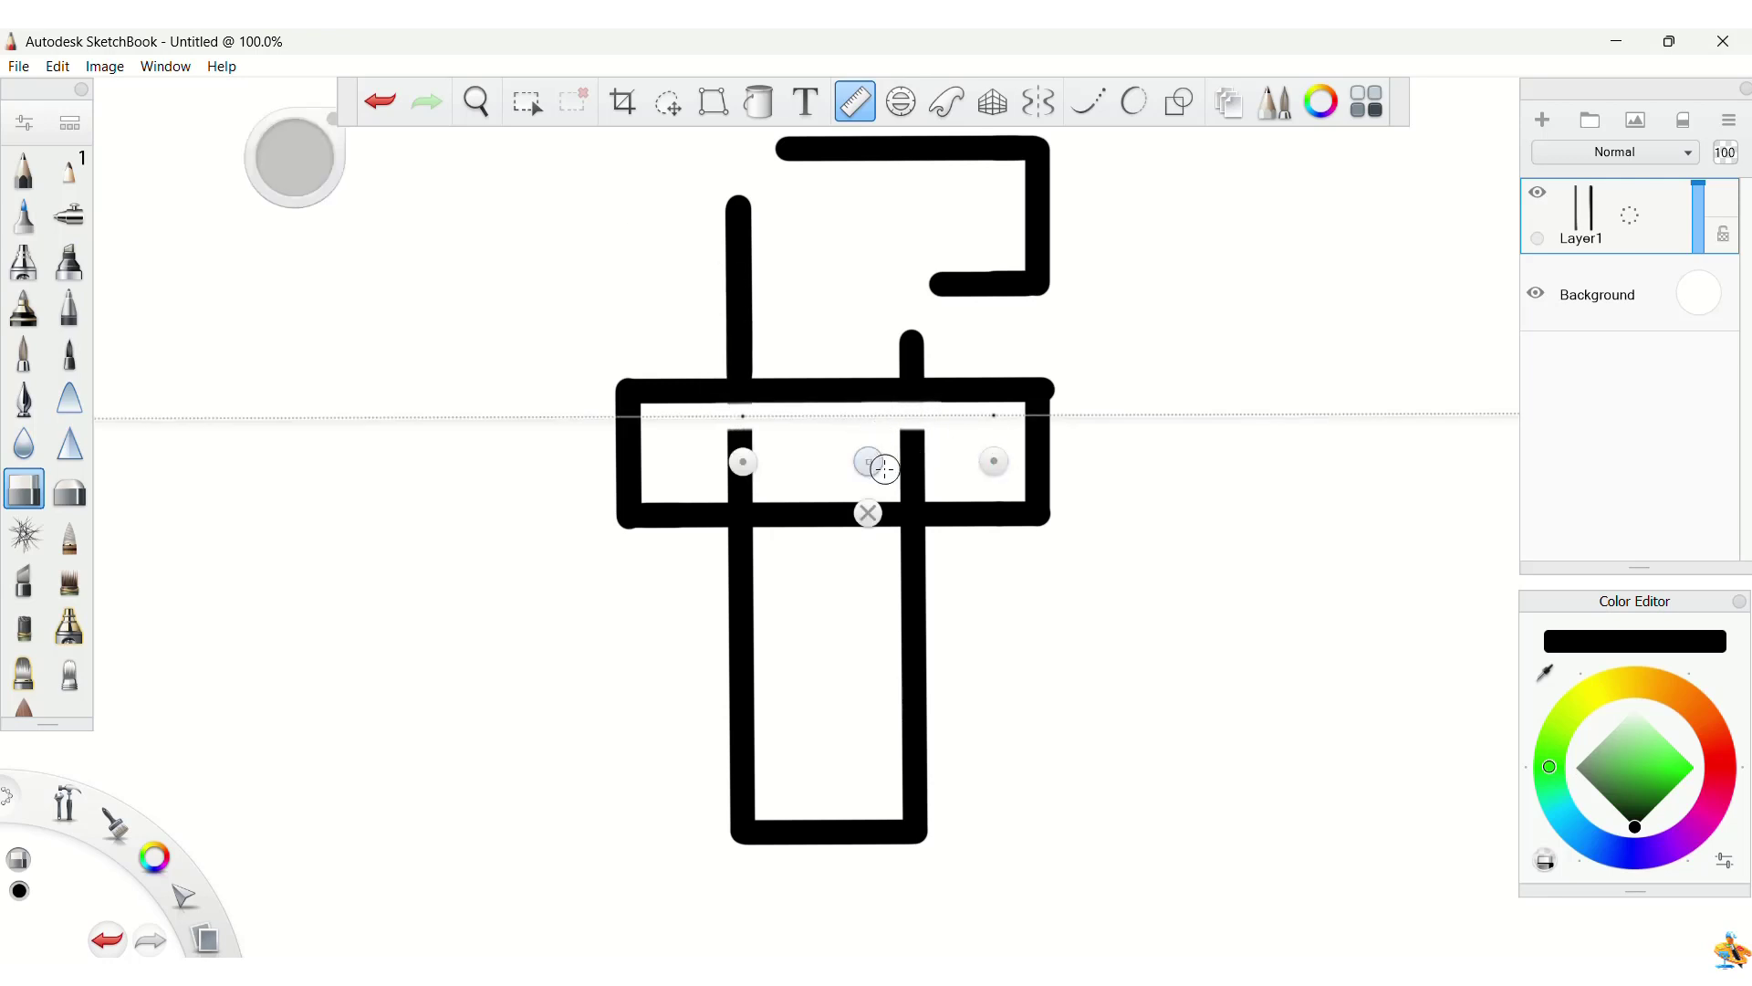
Step: Erase both stem lines along the ruler just above the crossbar's lower edge, leaving that edge intact
{"action": "left_click_drag", "start_coordinate": [869, 464], "coordinate": [867, 530]}
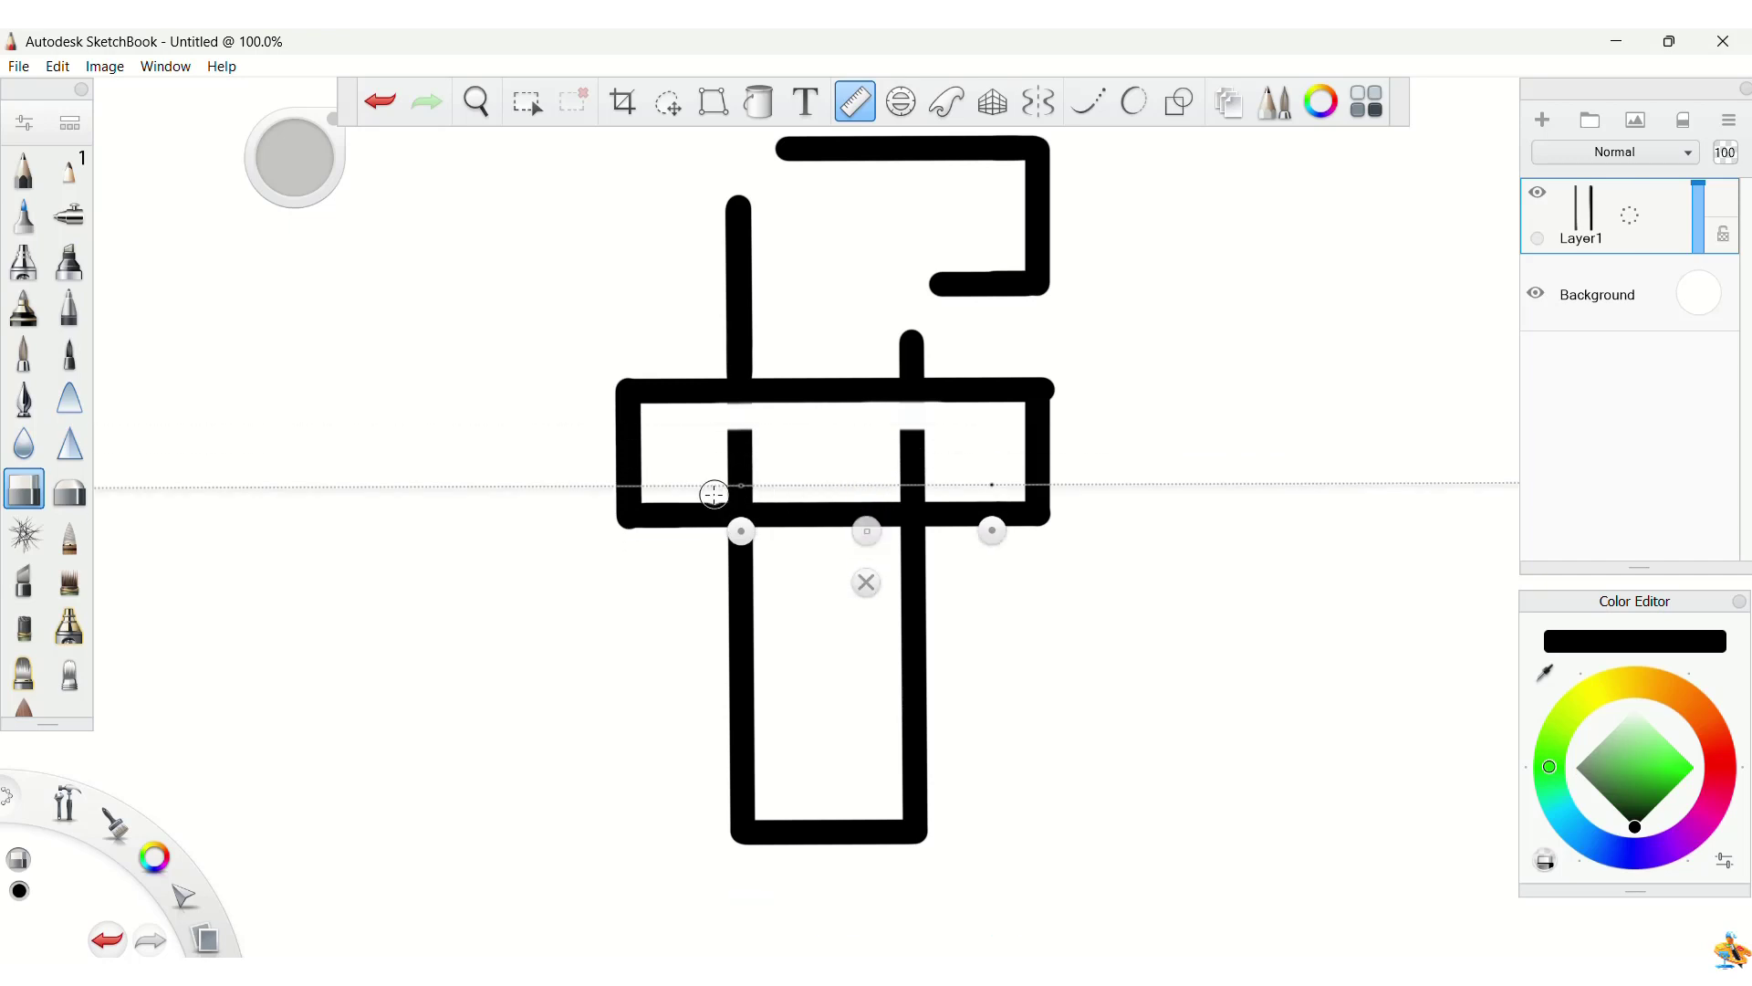
{"action": "left_click_drag", "start_coordinate": [705, 488], "coordinate": [773, 489]}
{"action": "mouse_move", "coordinate": [887, 482]}
{"action": "left_mouse_down"}
{"action": "mouse_move", "coordinate": [927, 485]}
{"action": "mouse_move", "coordinate": [867, 532]}
{"action": "left_mouse_up"}
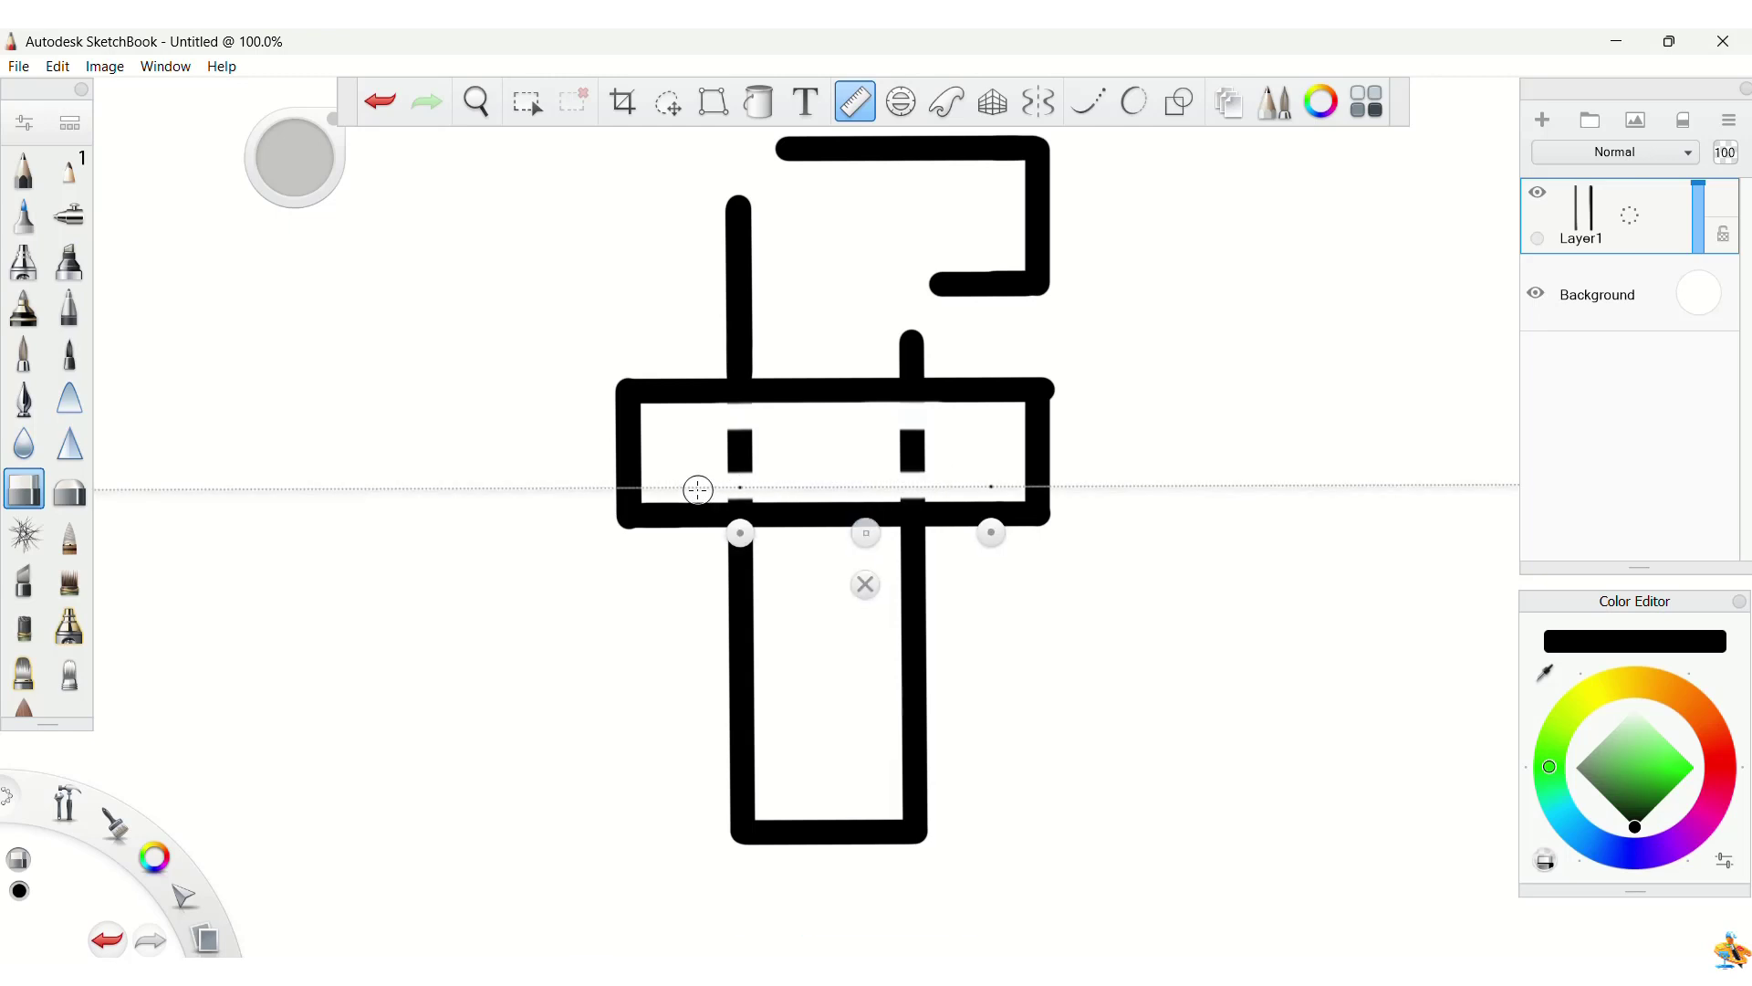
{"action": "left_click_drag", "start_coordinate": [696, 484], "coordinate": [732, 490]}
{"action": "left_click_drag", "start_coordinate": [949, 490], "coordinate": [949, 491]}
{"action": "left_click_drag", "start_coordinate": [861, 530], "coordinate": [856, 538]}
{"action": "left_click_drag", "start_coordinate": [716, 489], "coordinate": [746, 490]}
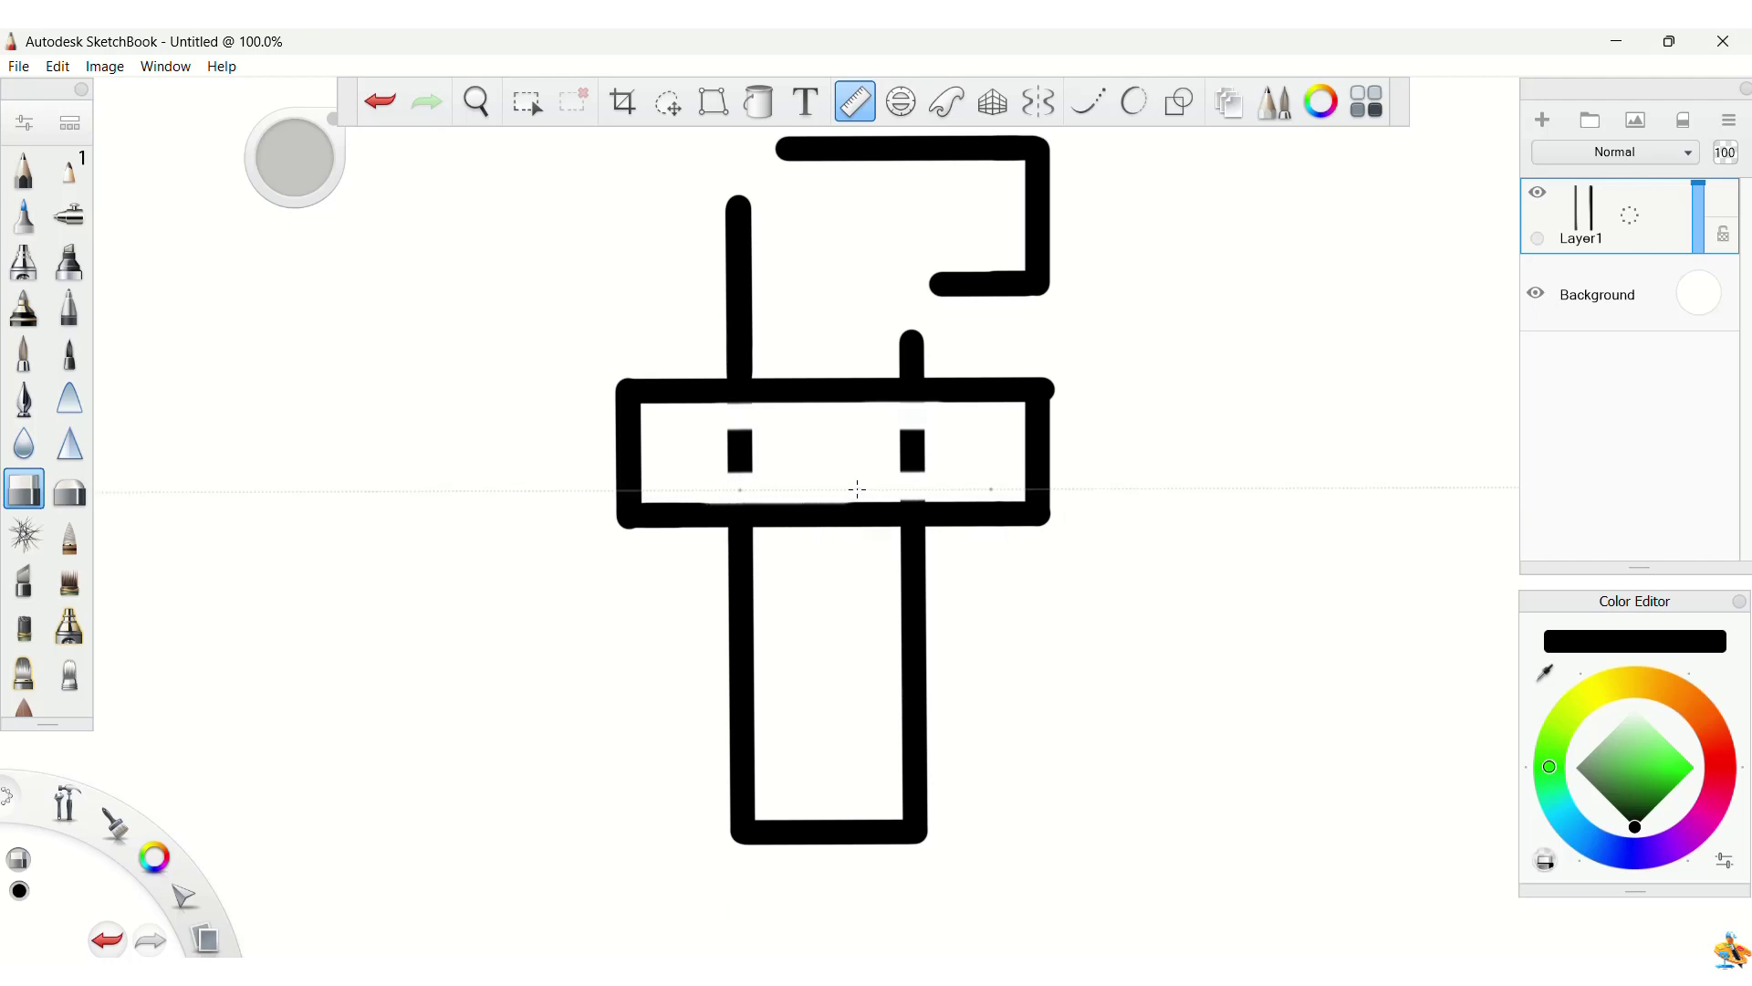
{"action": "left_click_drag", "start_coordinate": [949, 487], "coordinate": [993, 484]}
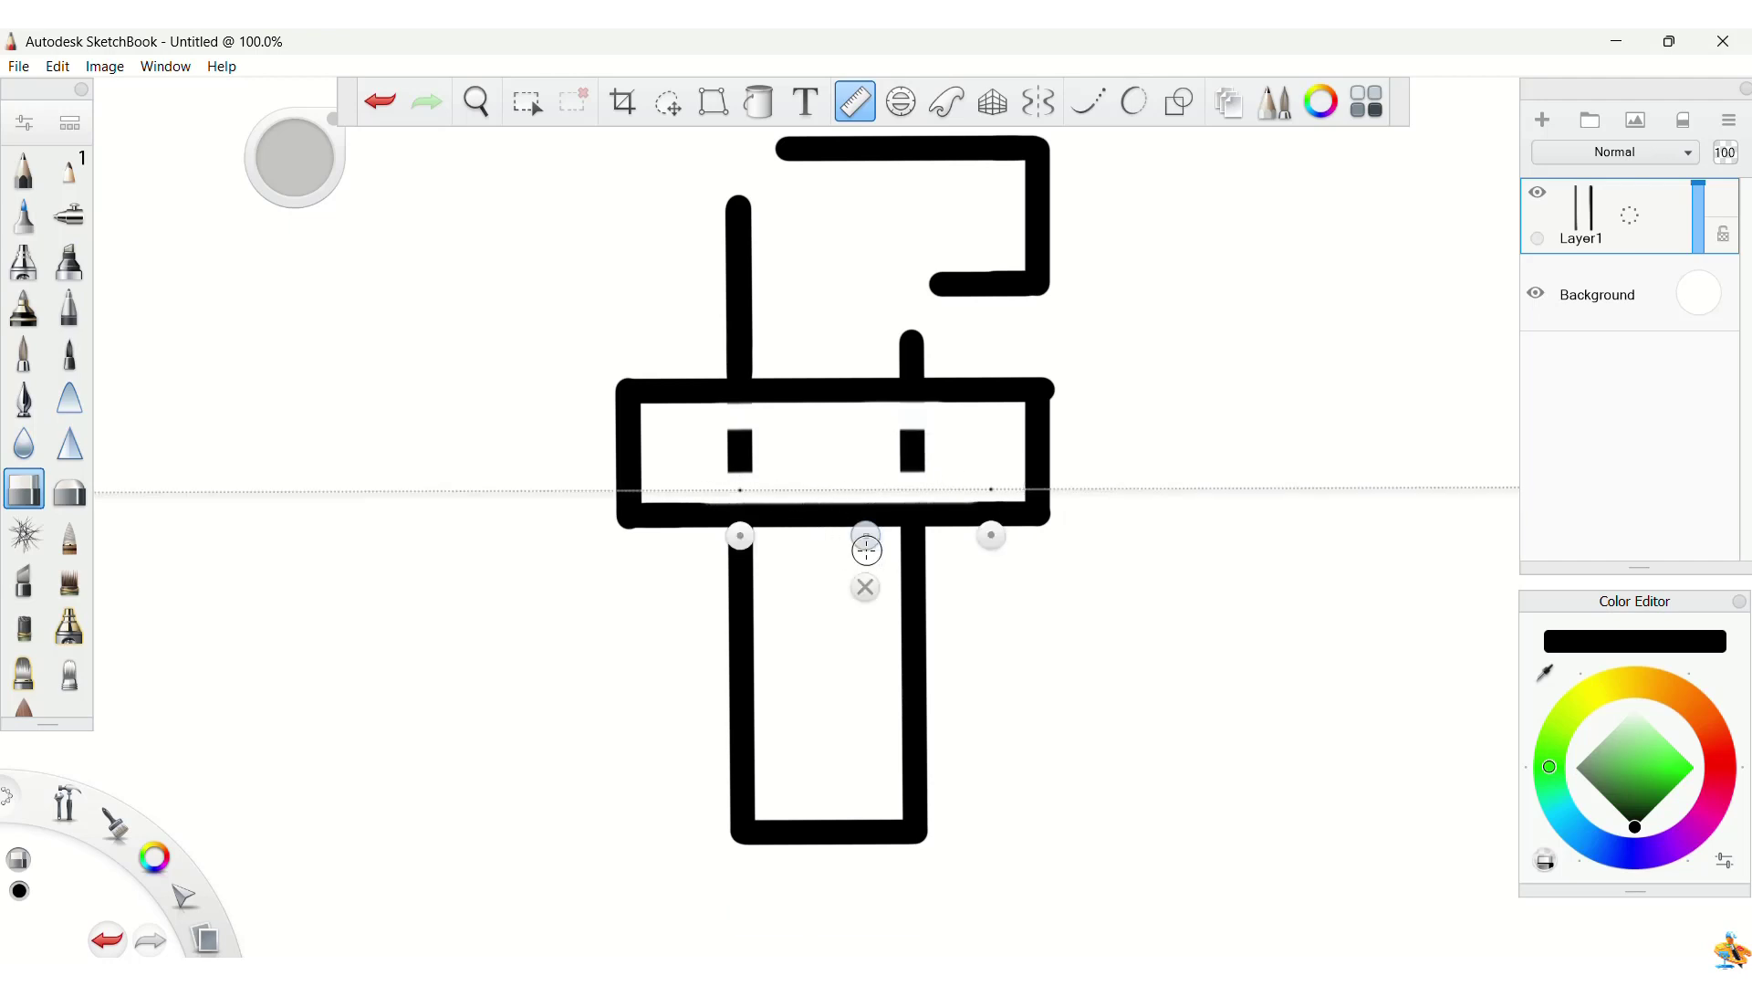
Step: Erase the remaining stubs of the two stem lines in the middle of the crossbar
{"action": "left_click_drag", "start_coordinate": [866, 532], "coordinate": [866, 513]}
{"action": "left_click_drag", "start_coordinate": [721, 466], "coordinate": [721, 466]}
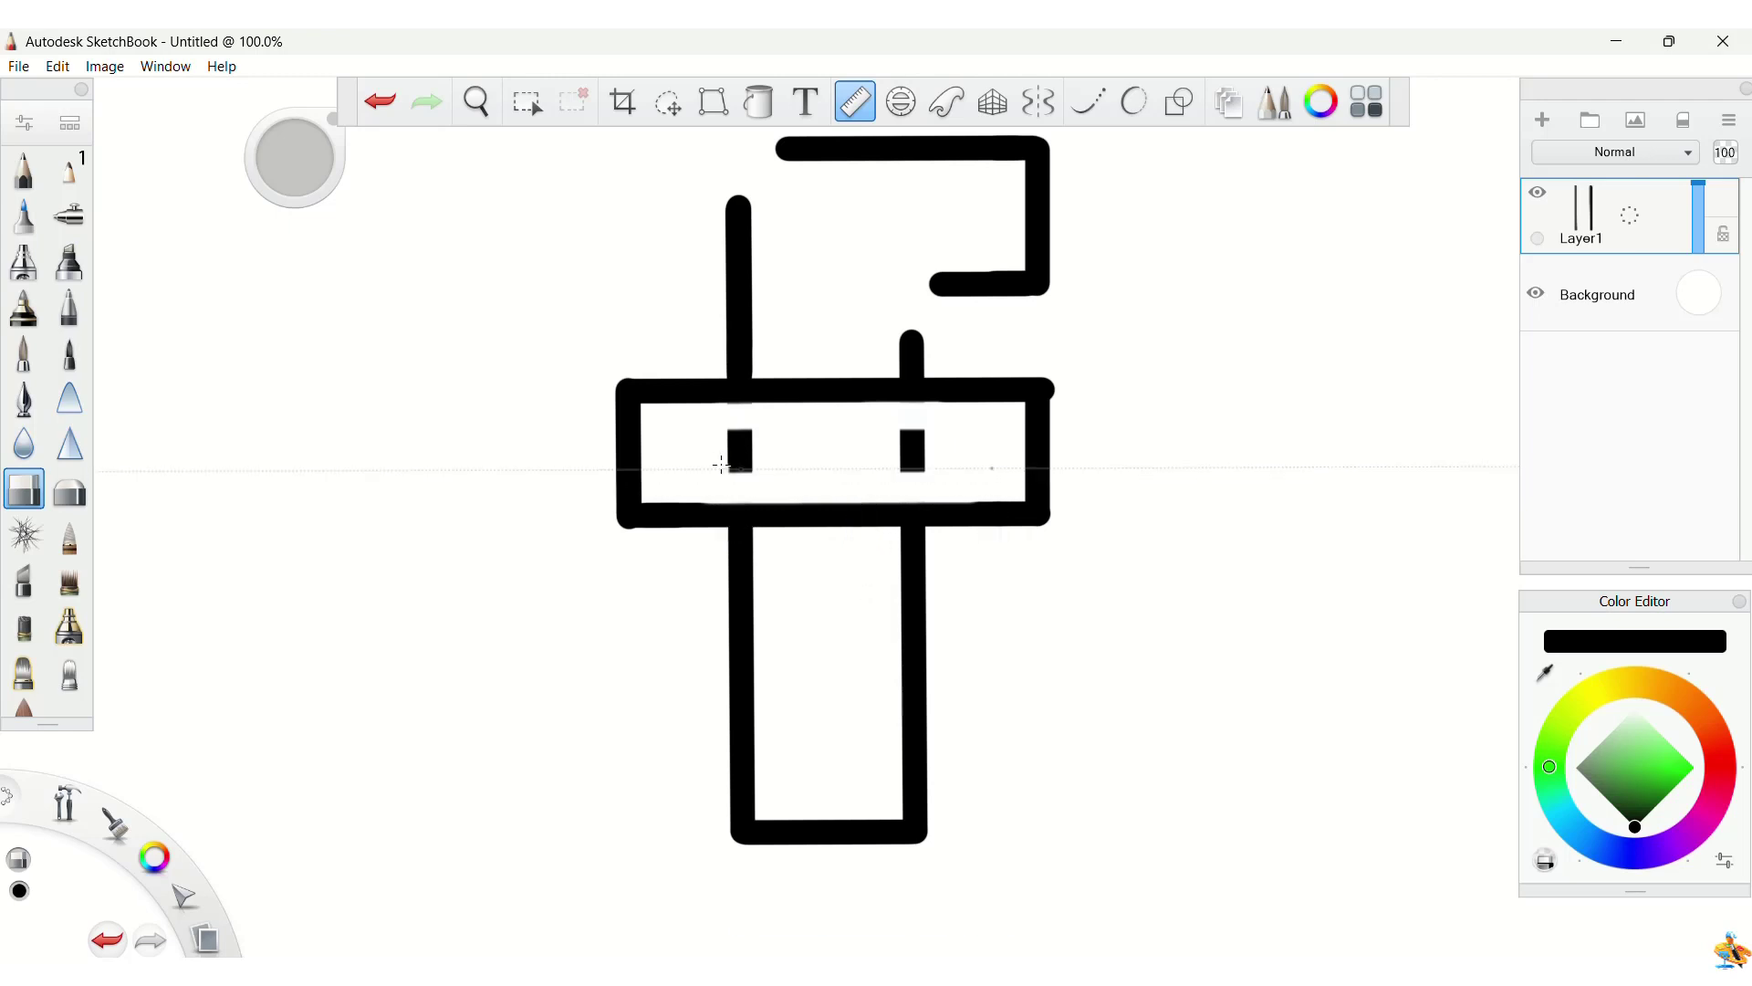
{"action": "left_click_drag", "start_coordinate": [948, 464], "coordinate": [993, 467]}
{"action": "left_click_drag", "start_coordinate": [868, 508], "coordinate": [865, 477]}
{"action": "mouse_move", "coordinate": [709, 442]}
{"action": "left_mouse_down"}
{"action": "mouse_move", "coordinate": [912, 454]}
{"action": "mouse_move", "coordinate": [865, 493]}
{"action": "mouse_move", "coordinate": [911, 454]}
{"action": "mouse_move", "coordinate": [927, 469]}
{"action": "mouse_move", "coordinate": [956, 416]}
{"action": "mouse_move", "coordinate": [737, 397]}
{"action": "mouse_move", "coordinate": [814, 418]}
{"action": "mouse_move", "coordinate": [785, 387]}
{"action": "mouse_move", "coordinate": [810, 421]}
{"action": "left_mouse_up"}
Step: Erase vertical gaps through the crossbar's upper and lower edges just inside the left and right stem lines, guided by the vertical ruler
{"action": "left_click_drag", "start_coordinate": [767, 363], "coordinate": [764, 408]}
{"action": "left_click_drag", "start_coordinate": [767, 490], "coordinate": [767, 538]}
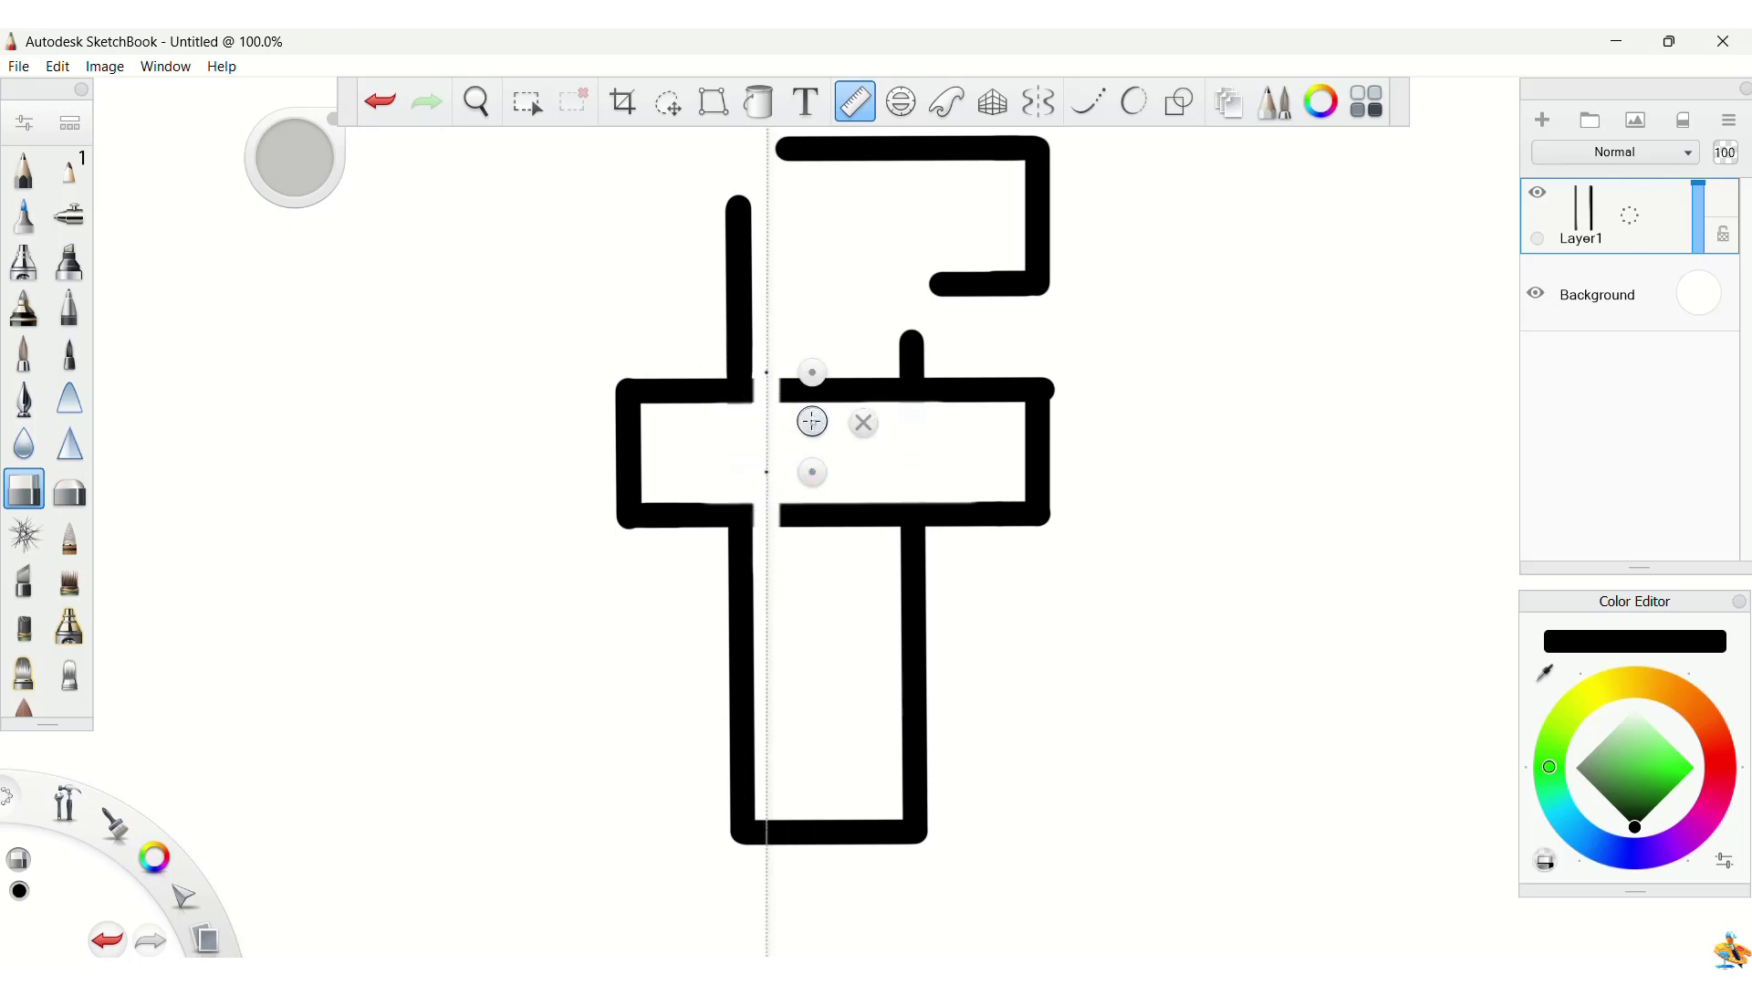
{"action": "left_click", "coordinate": [798, 411]}
{"action": "mouse_move", "coordinate": [766, 360]}
{"action": "left_mouse_down"}
{"action": "mouse_move", "coordinate": [811, 423]}
{"action": "mouse_move", "coordinate": [930, 469]}
{"action": "left_mouse_up"}
{"action": "left_click_drag", "start_coordinate": [887, 355], "coordinate": [887, 552]}
{"action": "left_click_drag", "start_coordinate": [930, 473], "coordinate": [932, 471]}
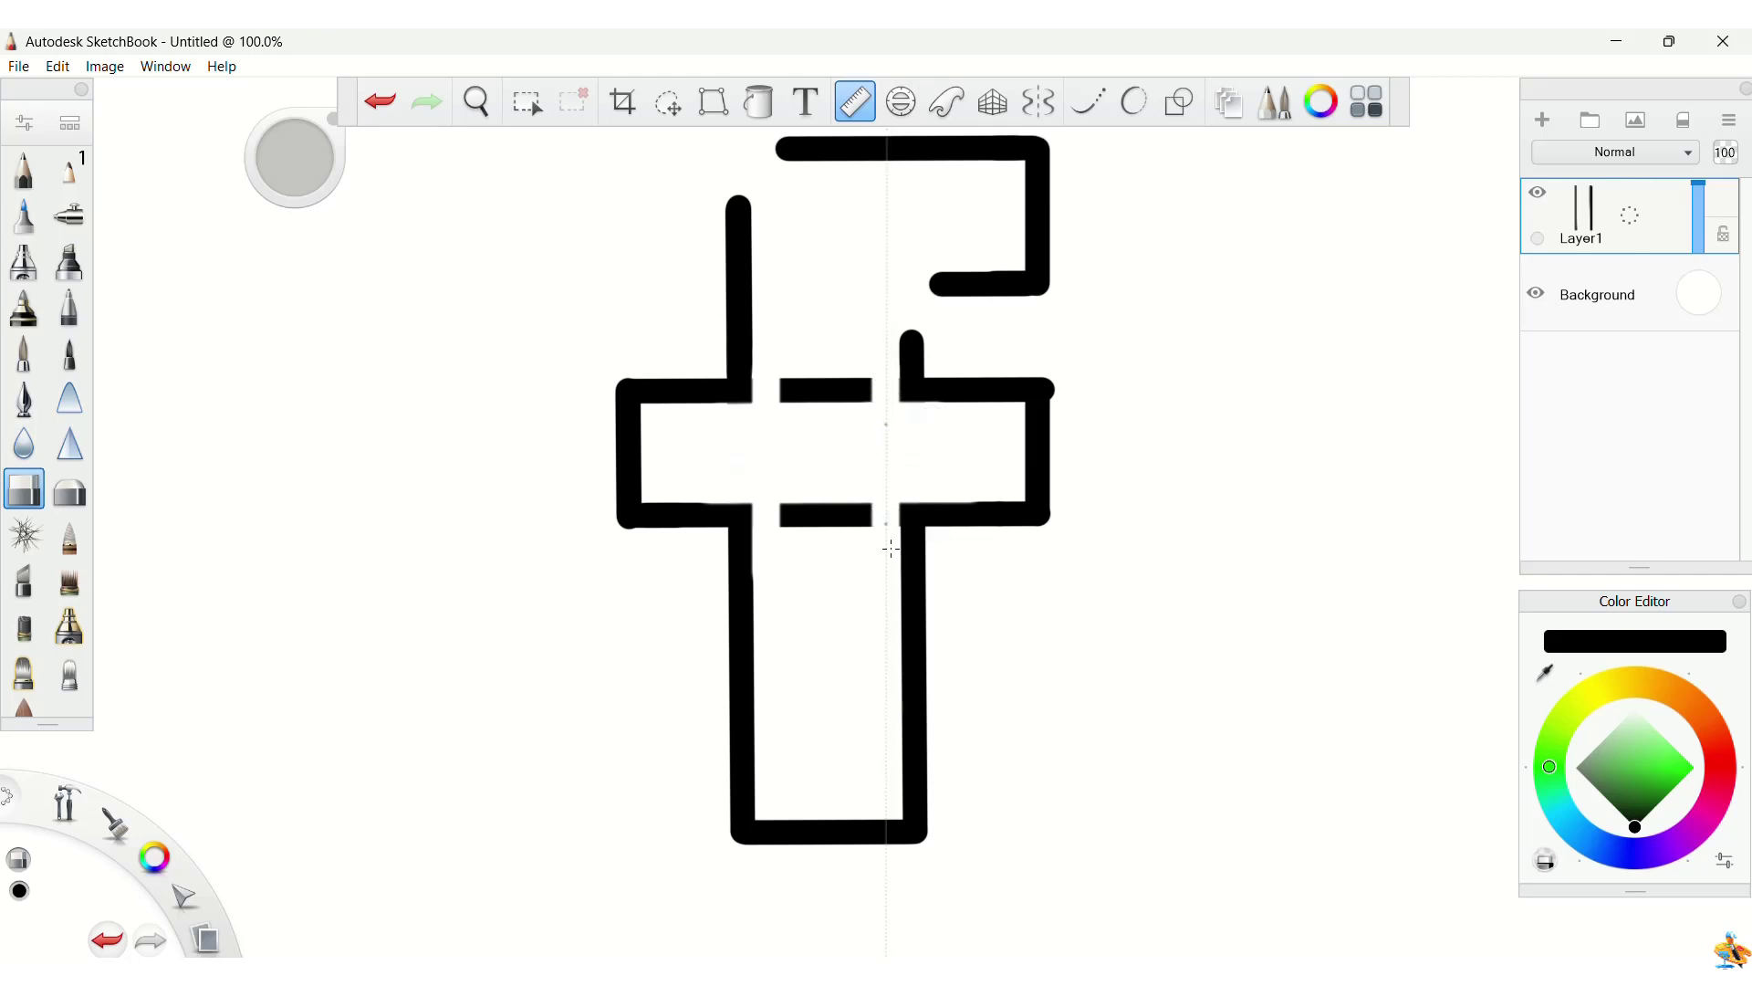
Step: Erase the remaining crossbar edge pieces between the stem lines and trim the crossbar's protruding upper-right corner
{"action": "left_click", "coordinate": [980, 475]}
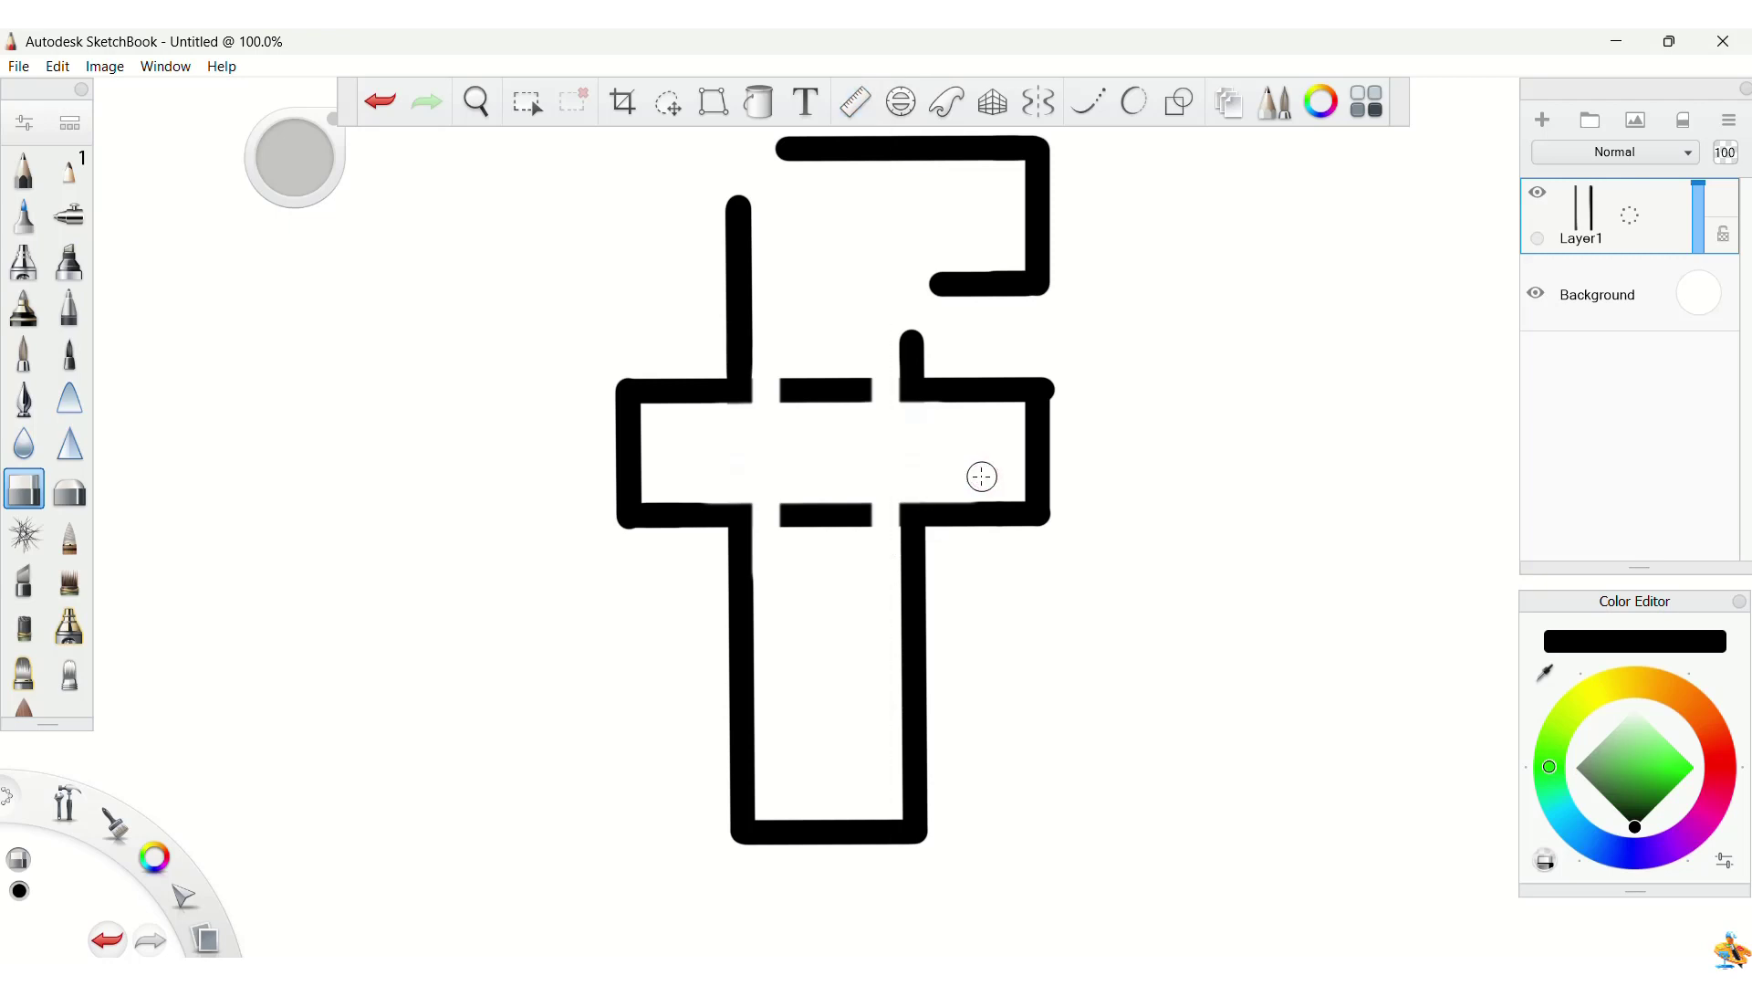
{"action": "left_click_drag", "start_coordinate": [869, 390], "coordinate": [782, 390]}
{"action": "left_click_drag", "start_coordinate": [781, 516], "coordinate": [861, 523]}
{"action": "left_click_drag", "start_coordinate": [869, 380], "coordinate": [864, 381]}
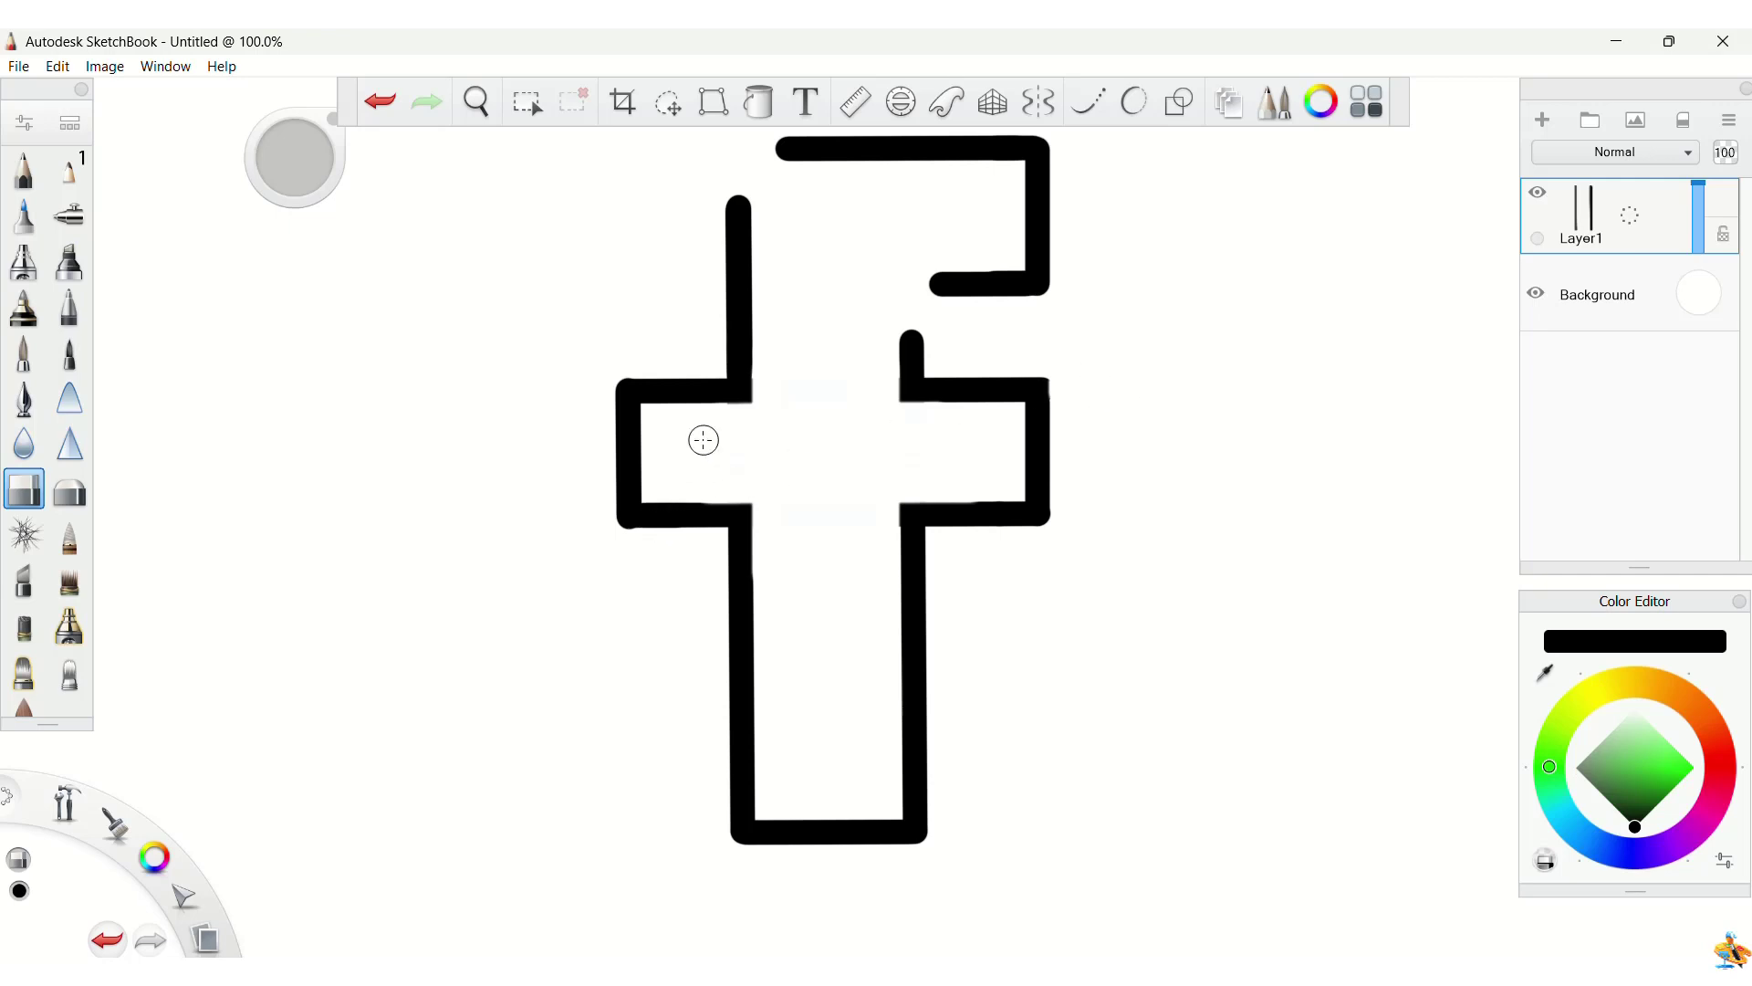
Step: Try to draw a rounded corner joining the top edge to the stem's left line with the inking pen and steady stroke
{"action": "left_click", "coordinate": [1091, 103]}
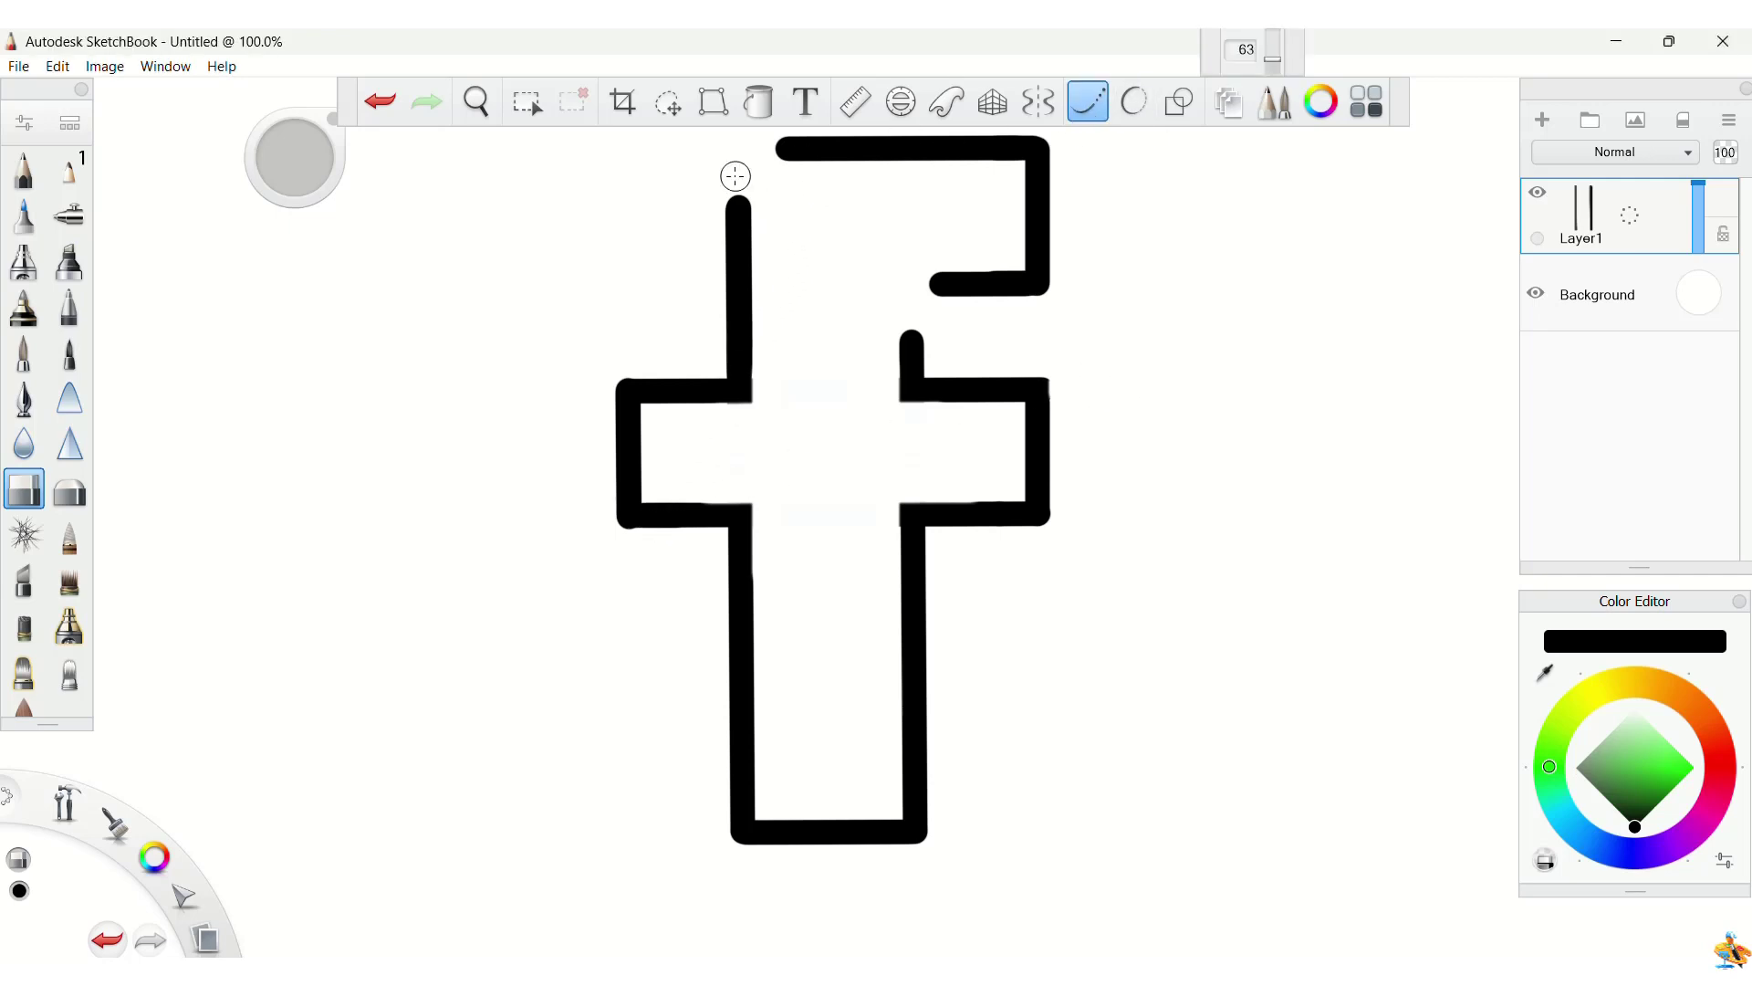
{"action": "left_click", "coordinate": [20, 401]}
{"action": "key", "text": "bracketright"}
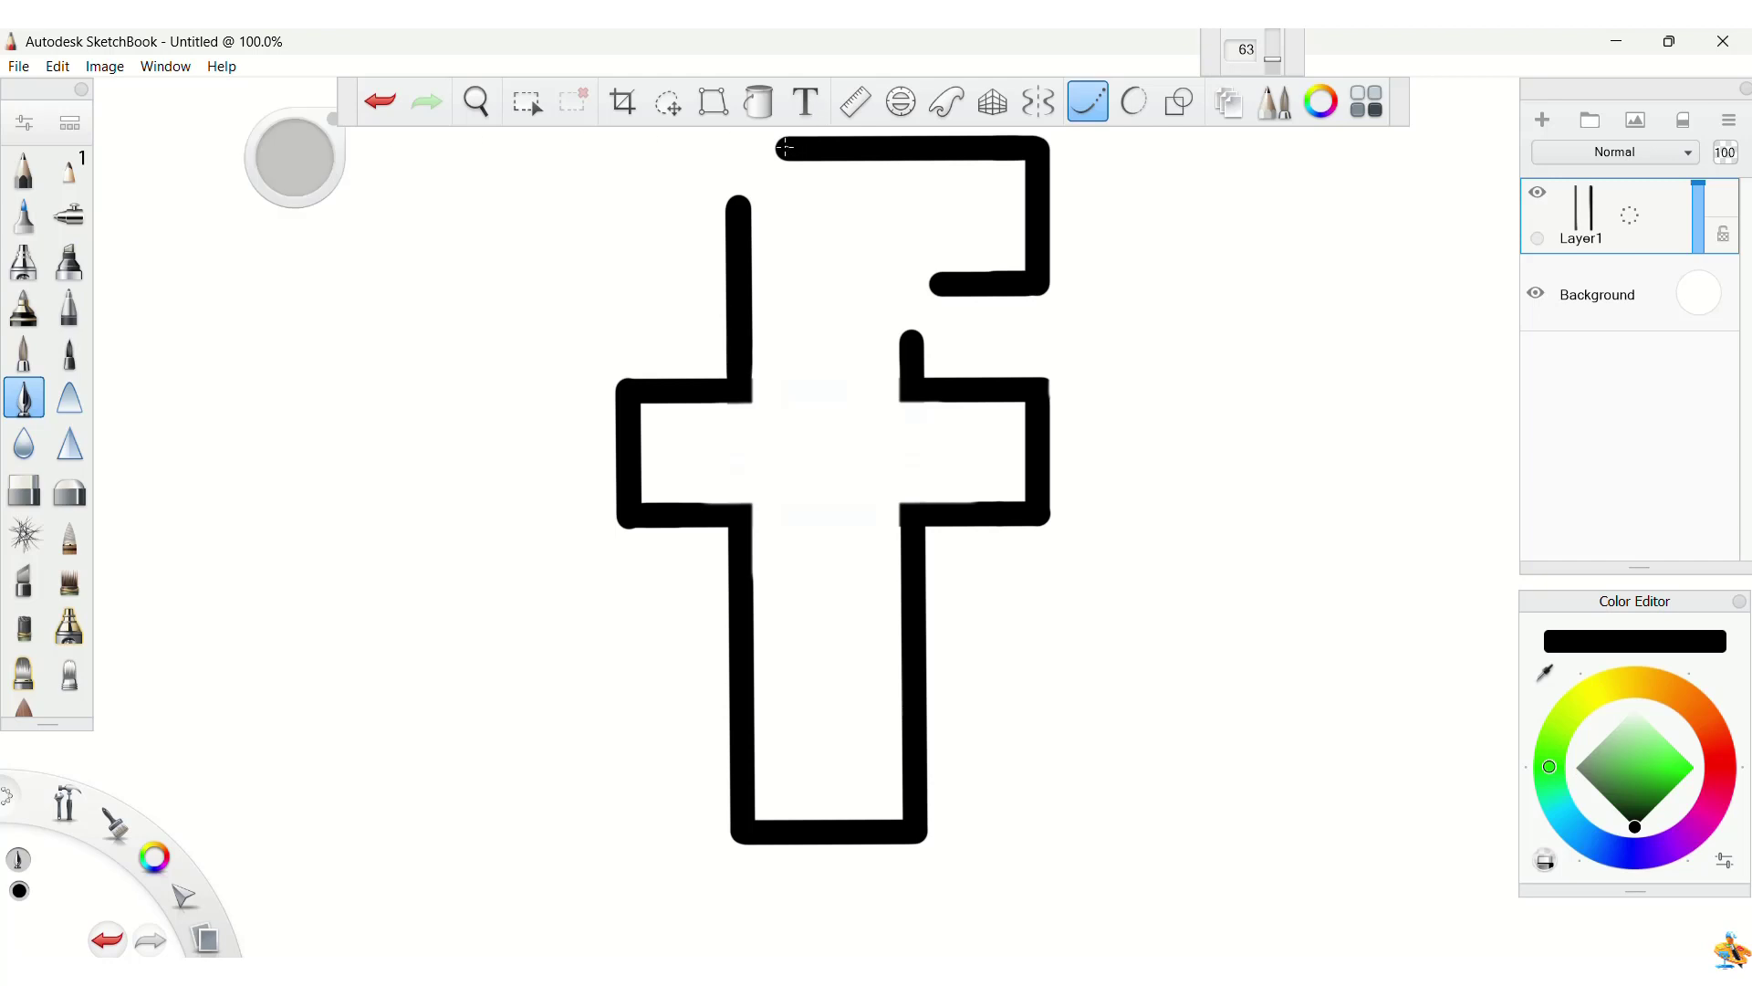
{"action": "mouse_move", "coordinate": [726, 144]}
{"action": "left_mouse_down"}
{"action": "mouse_move", "coordinate": [703, 156]}
{"action": "mouse_move", "coordinate": [726, 222]}
{"action": "left_mouse_up"}
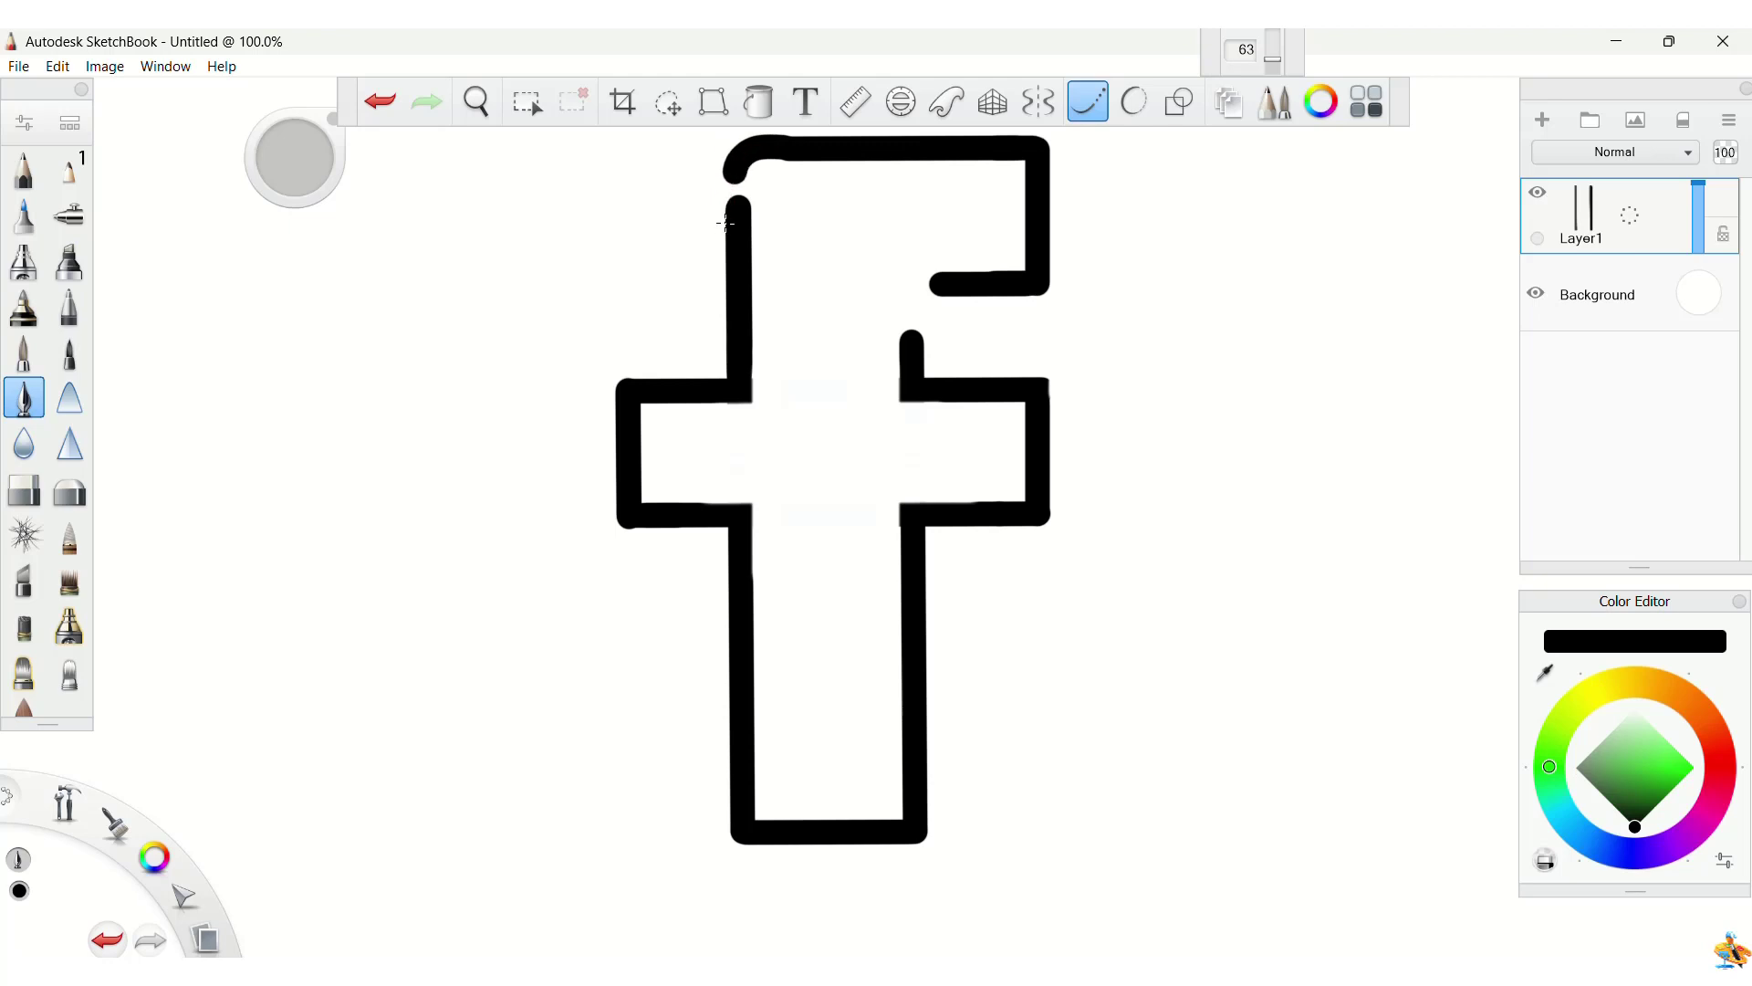
{"action": "key", "text": "ctrl+z"}
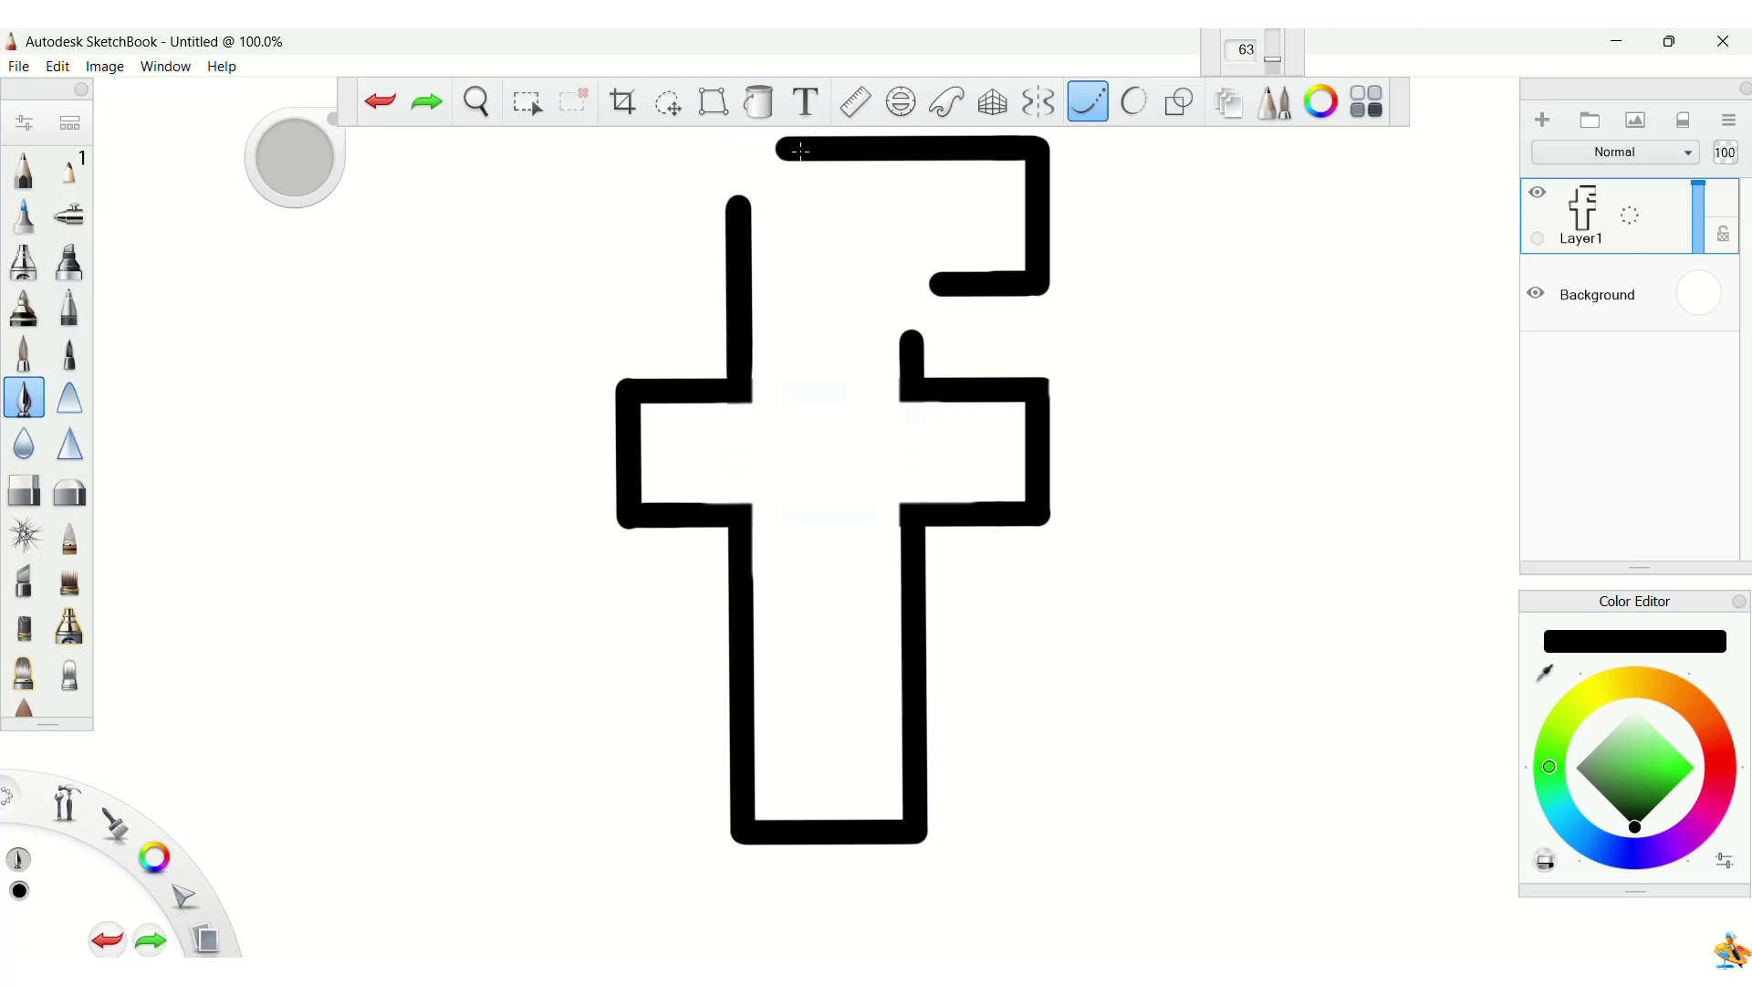
{"action": "left_click_drag", "start_coordinate": [785, 148], "coordinate": [811, 149]}
{"action": "key", "text": "ctrl+z"}
{"action": "key", "text": "ctrl+z"}
Step: Draw a large black circle on a new layer over the upper part of the f
{"action": "key", "text": "o"}
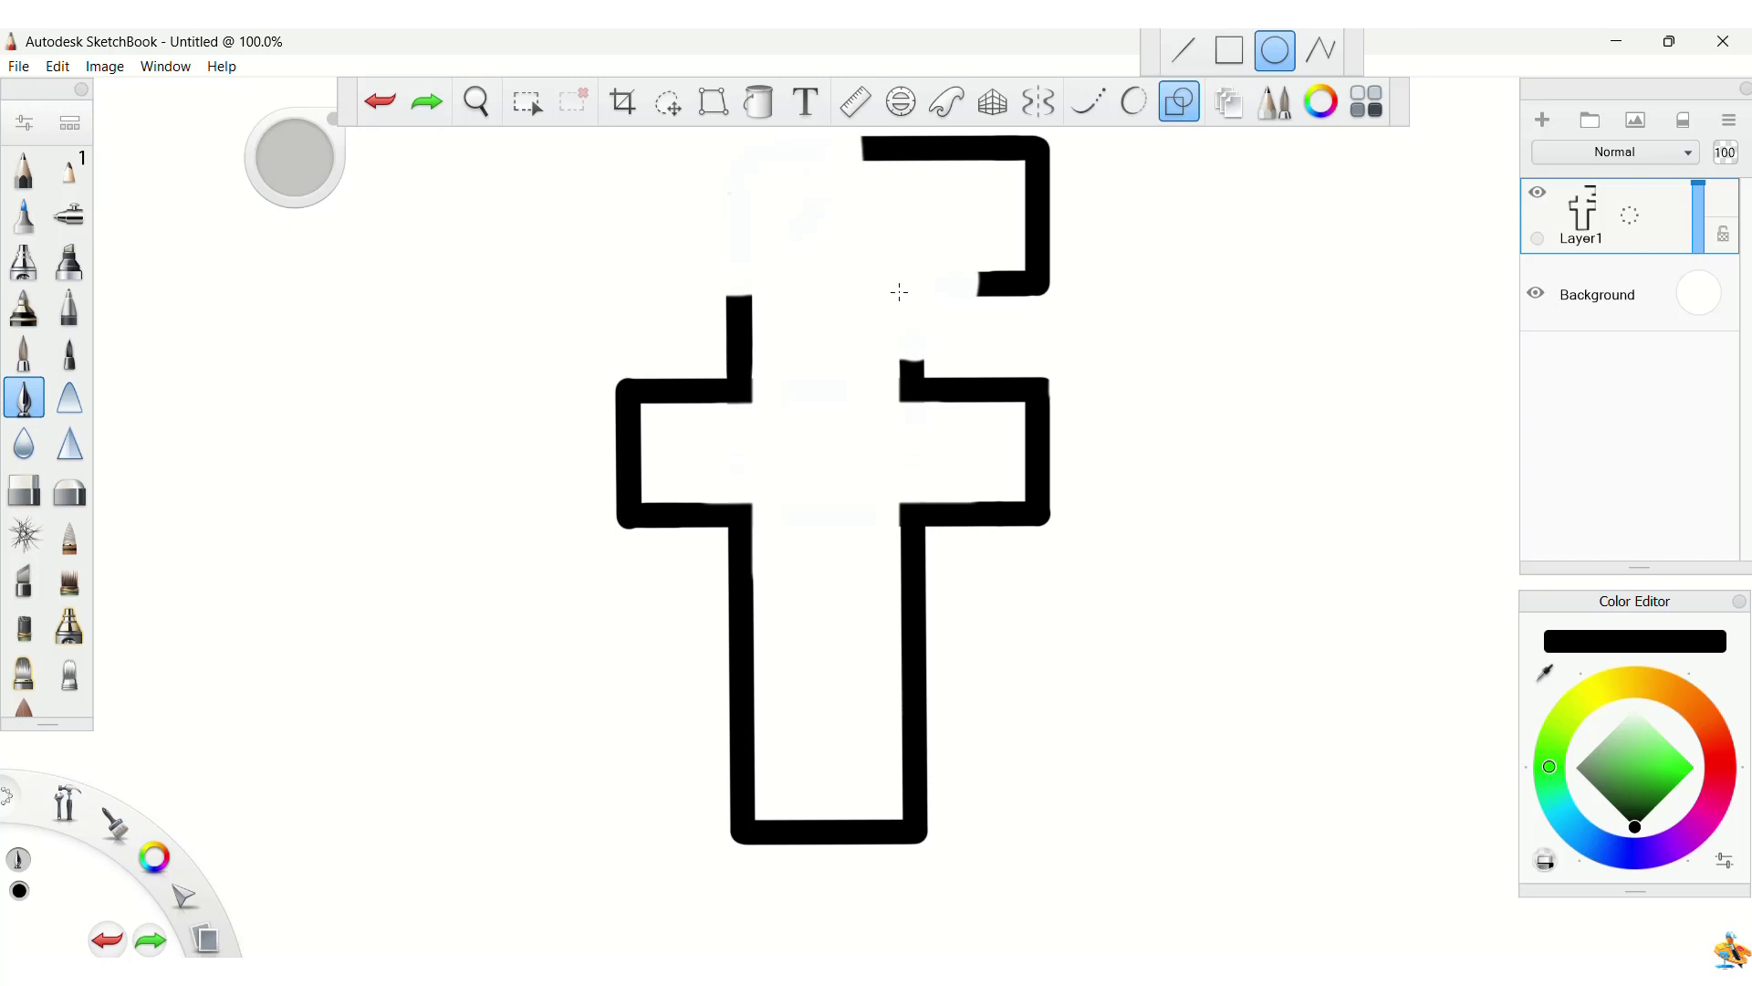
{"action": "left_click_drag", "start_coordinate": [1027, 394], "coordinate": [1042, 438]}
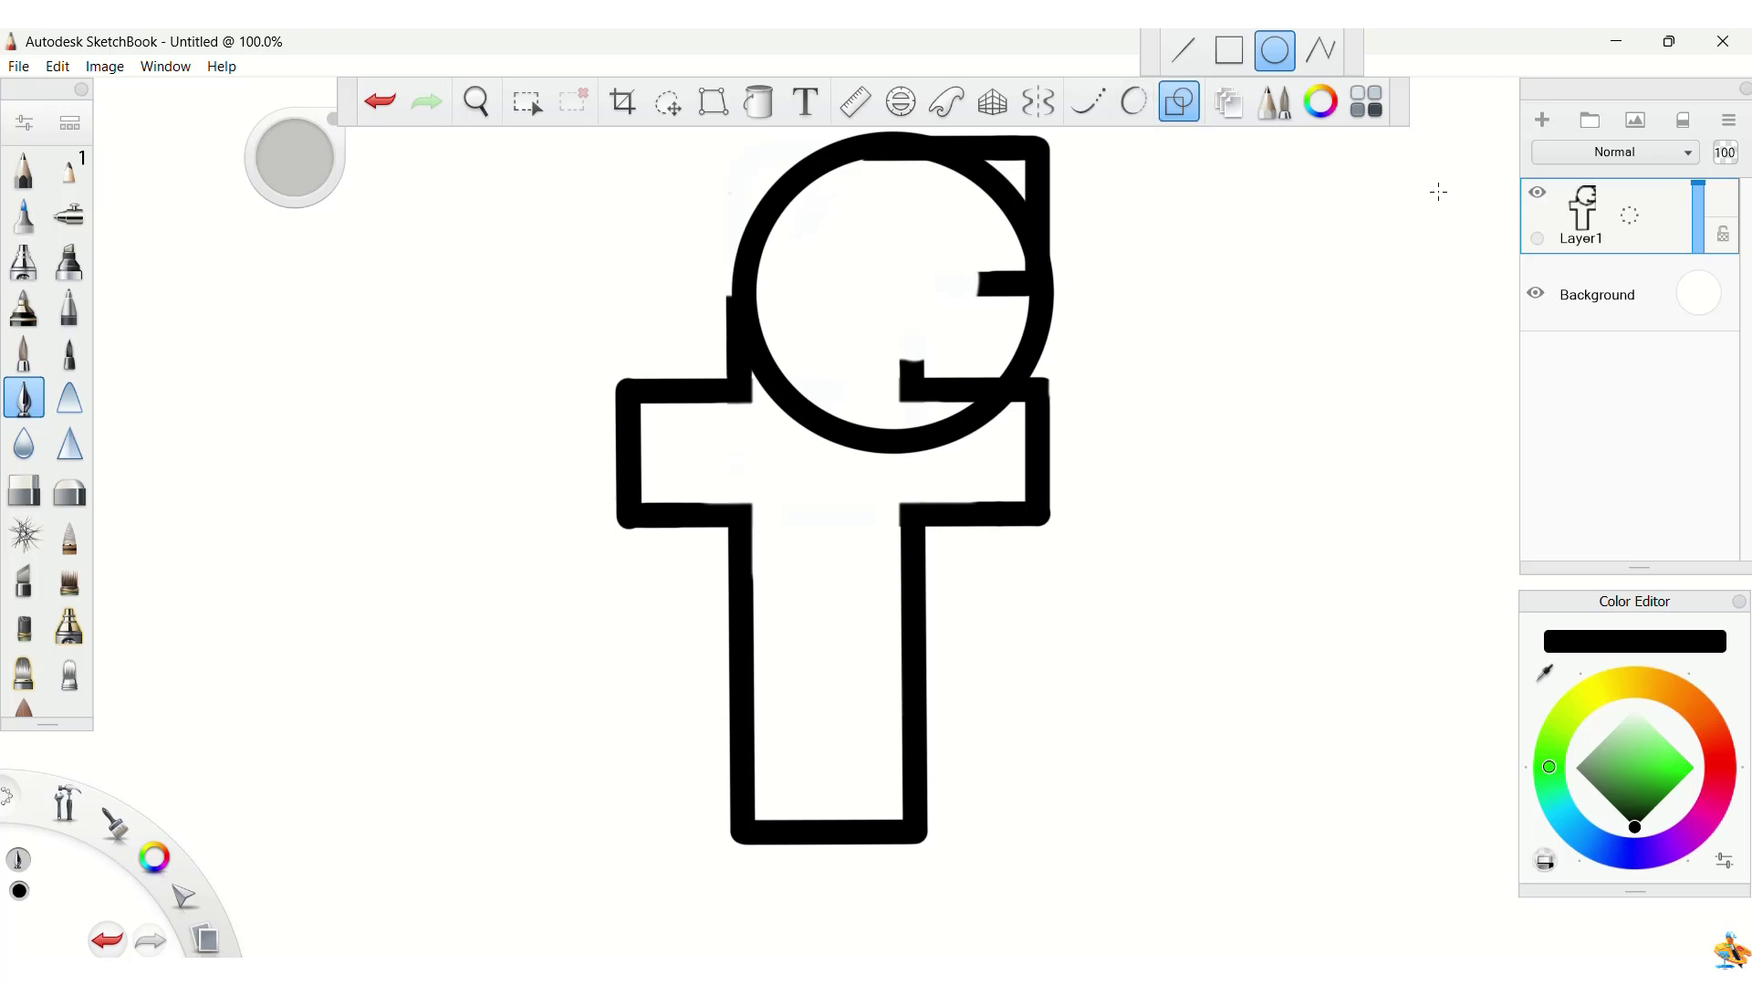
{"action": "key", "text": "ctrl+z"}
{"action": "left_click", "coordinate": [1541, 121]}
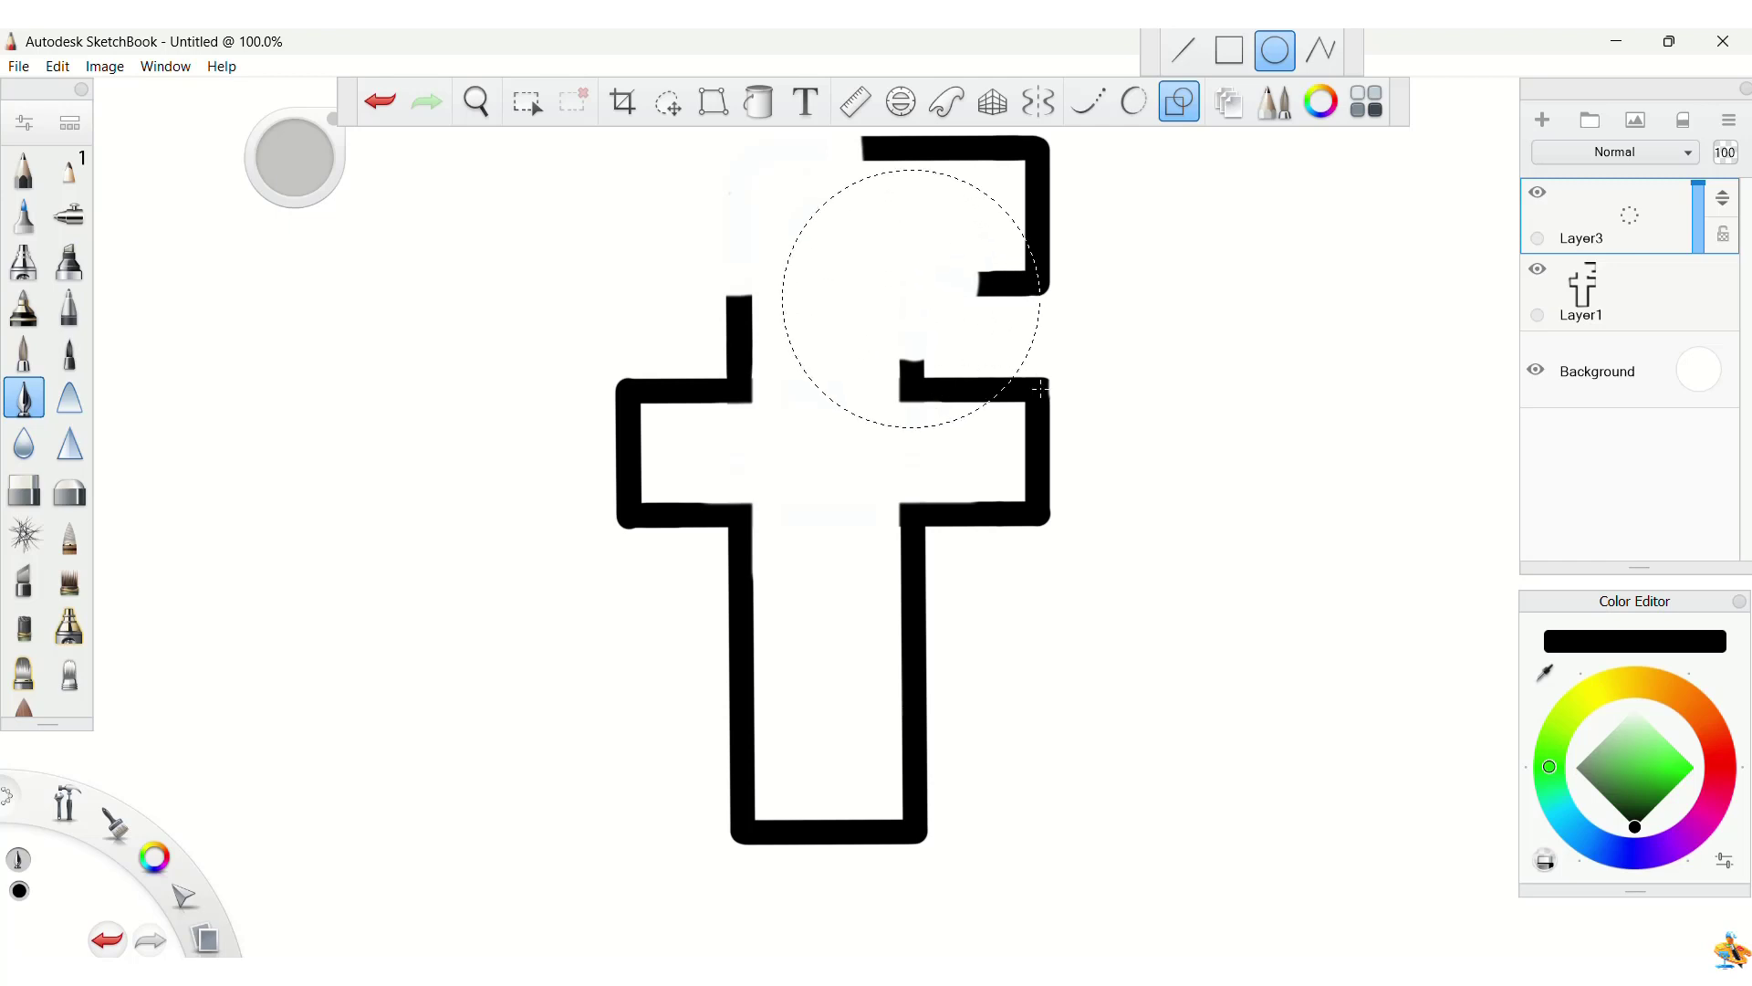
{"action": "left_click_drag", "start_coordinate": [1039, 390], "coordinate": [1074, 431]}
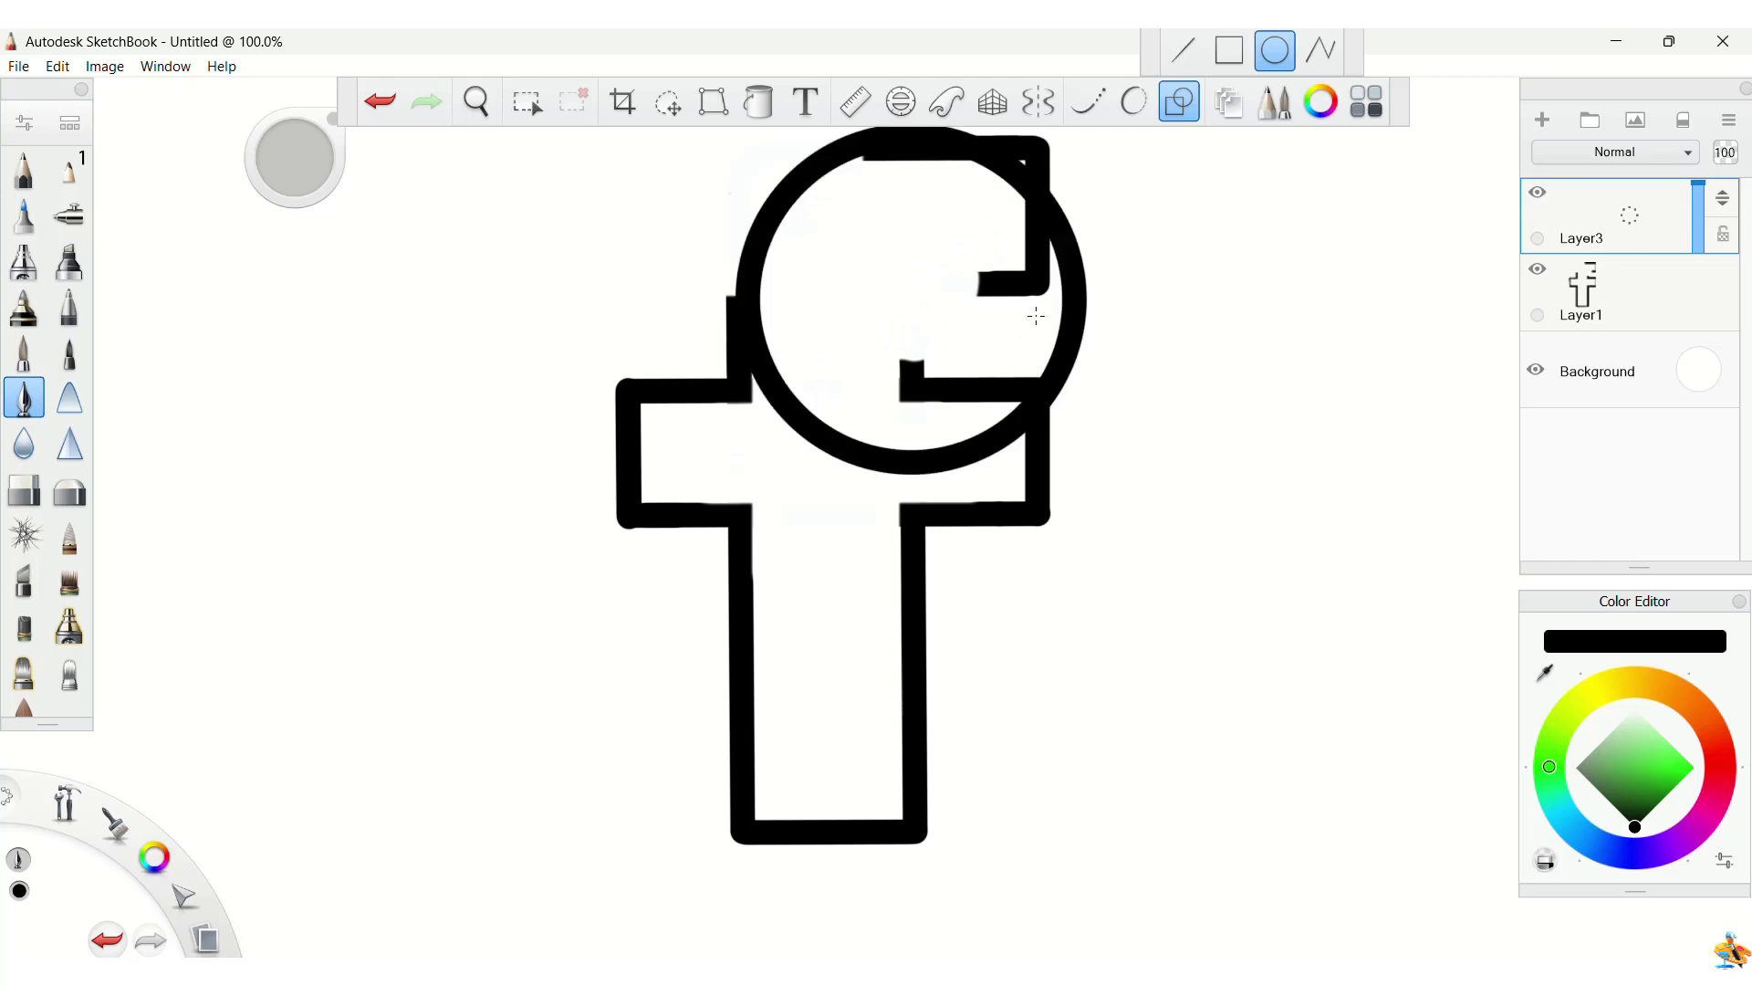
Step: Move the large circle so it lines up with the stem's left line and the letter's top edge
{"action": "left_click", "coordinate": [178, 906]}
{"action": "left_click", "coordinate": [143, 865]}
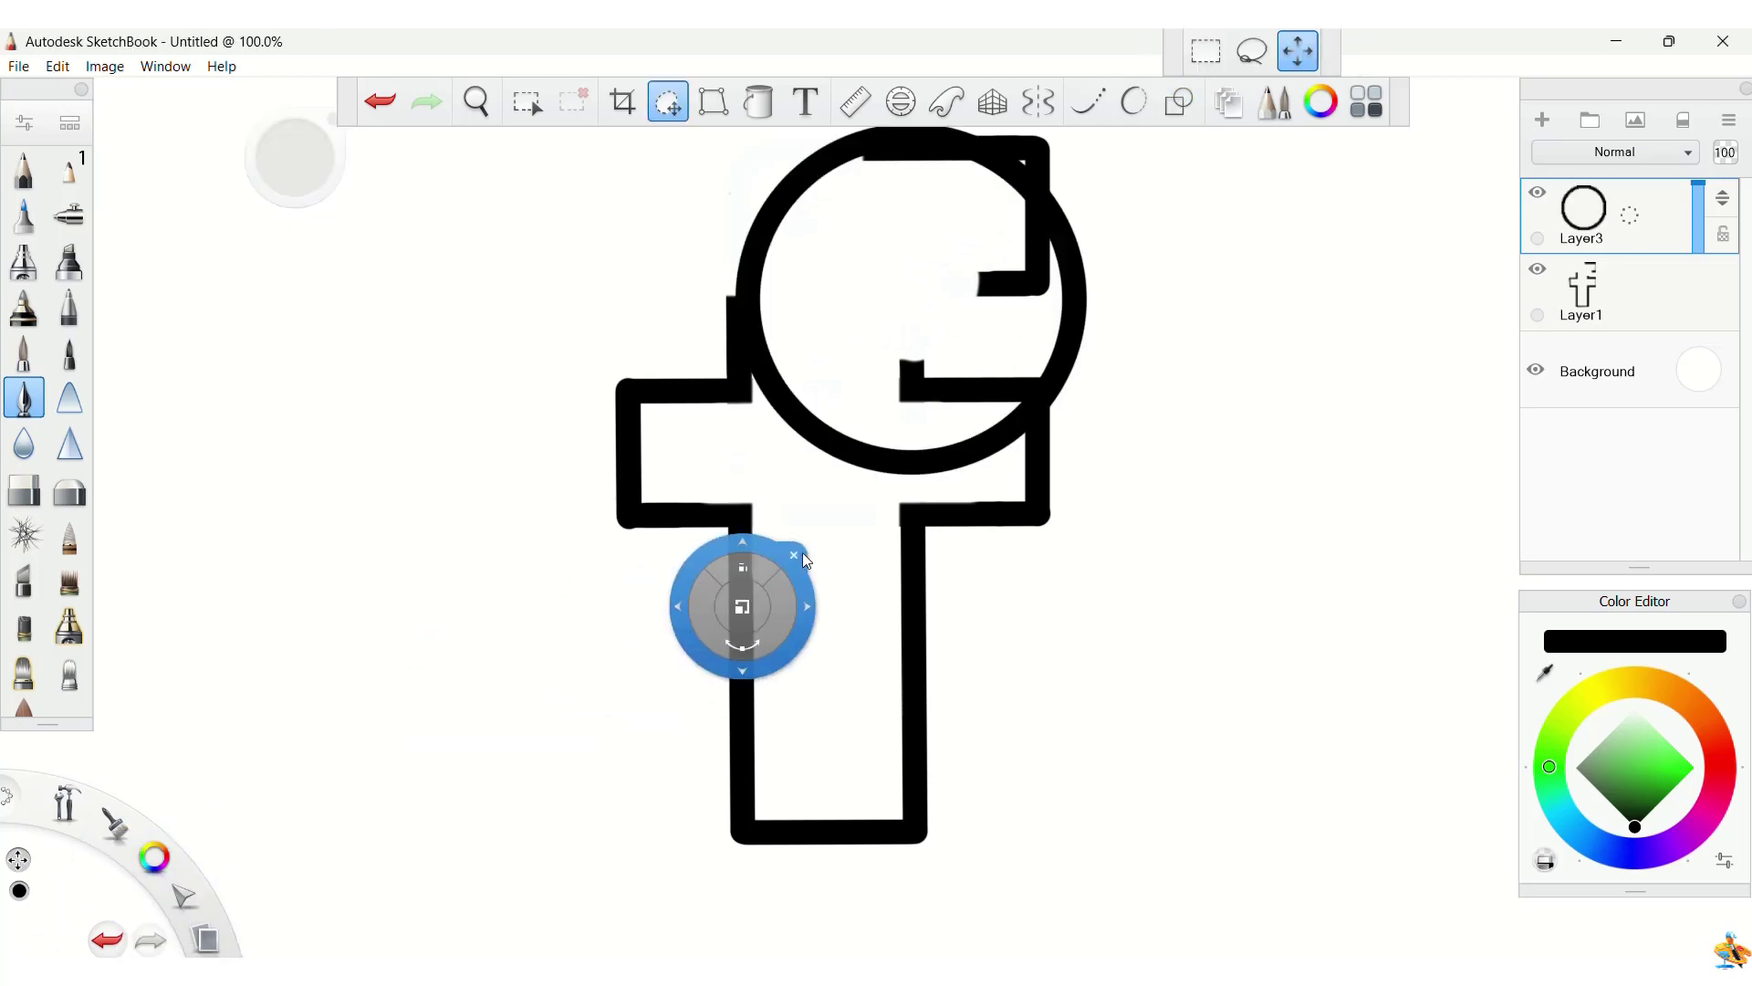
{"action": "mouse_move", "coordinate": [862, 610]}
{"action": "left_mouse_down"}
{"action": "mouse_move", "coordinate": [858, 640]}
{"action": "mouse_move", "coordinate": [860, 625]}
{"action": "mouse_move", "coordinate": [833, 627]}
{"action": "mouse_move", "coordinate": [860, 629]}
{"action": "left_mouse_up"}
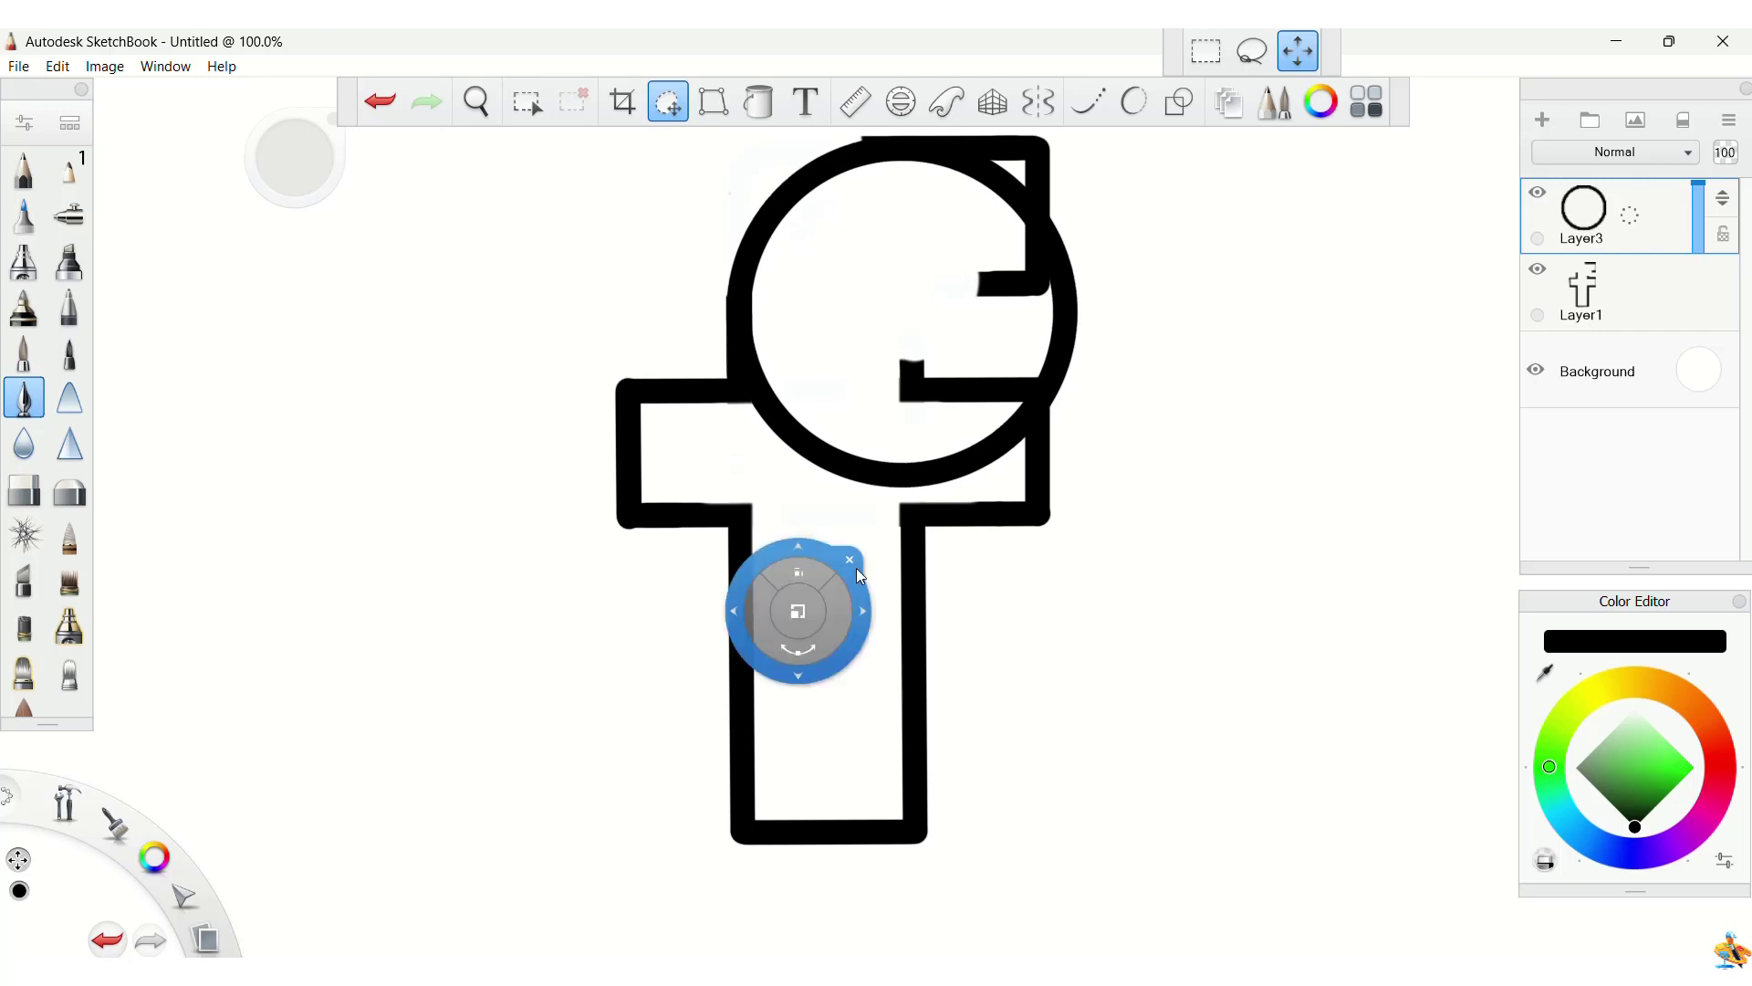
{"action": "left_click_drag", "start_coordinate": [858, 565], "coordinate": [1509, 337]}
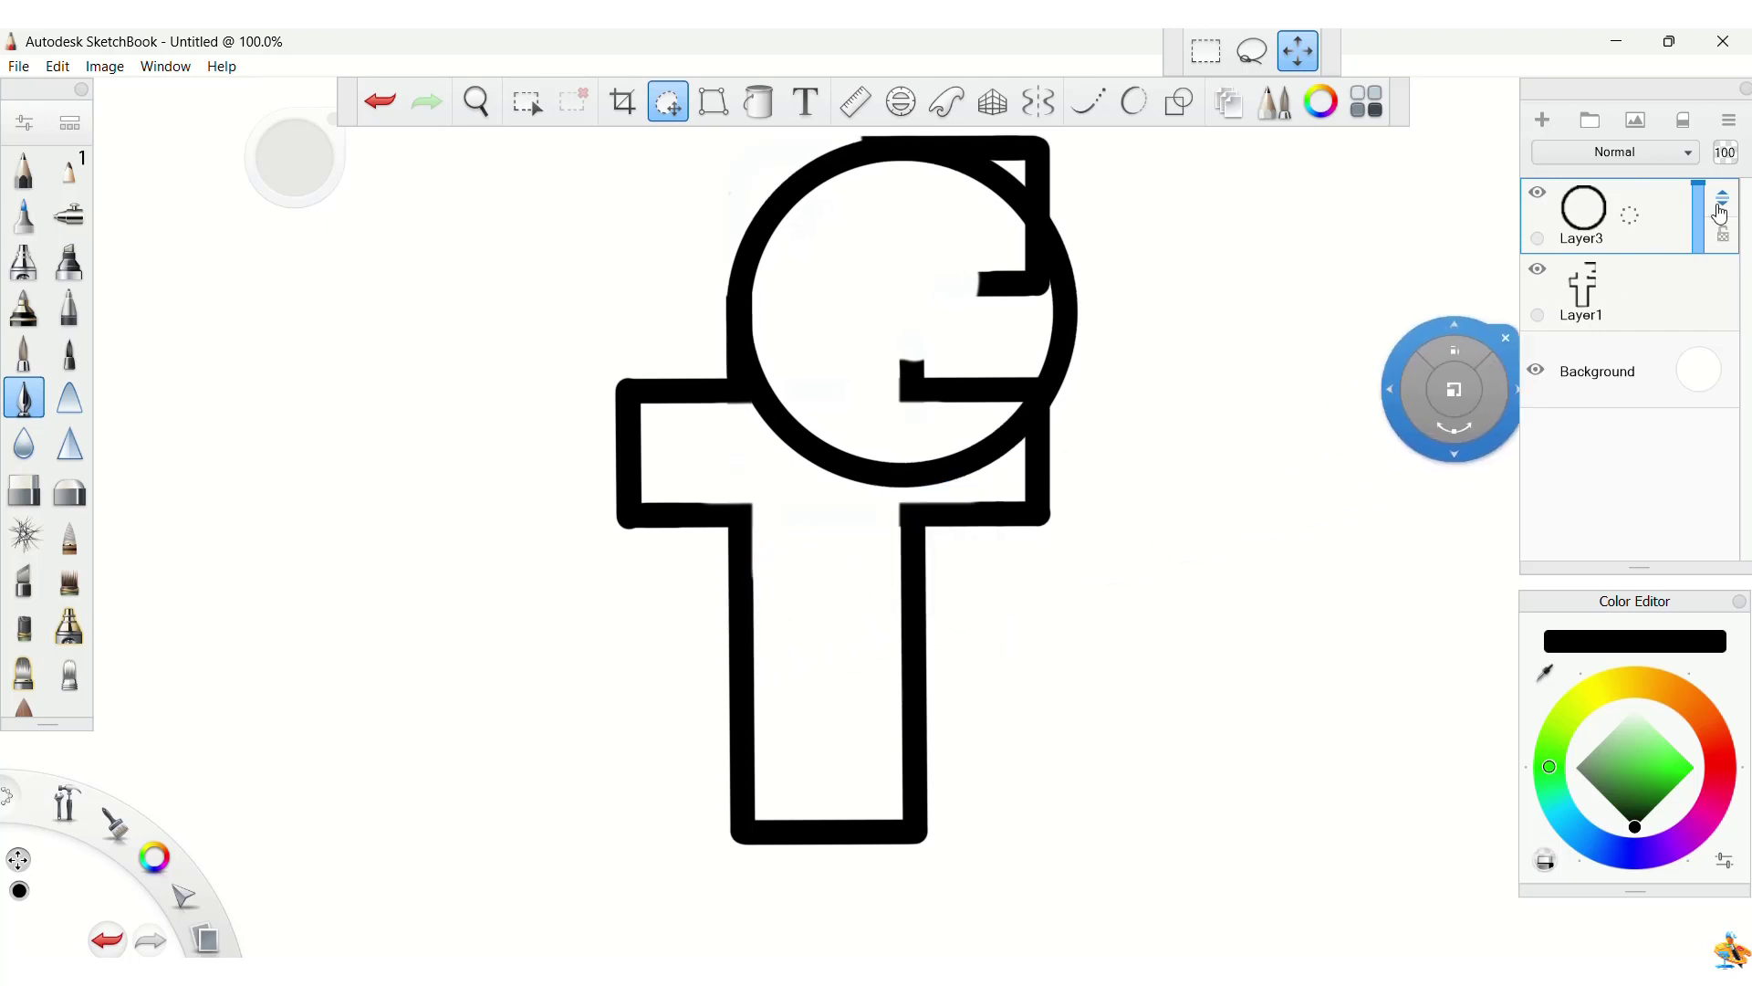
Step: Duplicate the circle layer and move the copy clear of the letter to its right
{"action": "left_click", "coordinate": [1729, 120]}
{"action": "left_click", "coordinate": [1688, 281]}
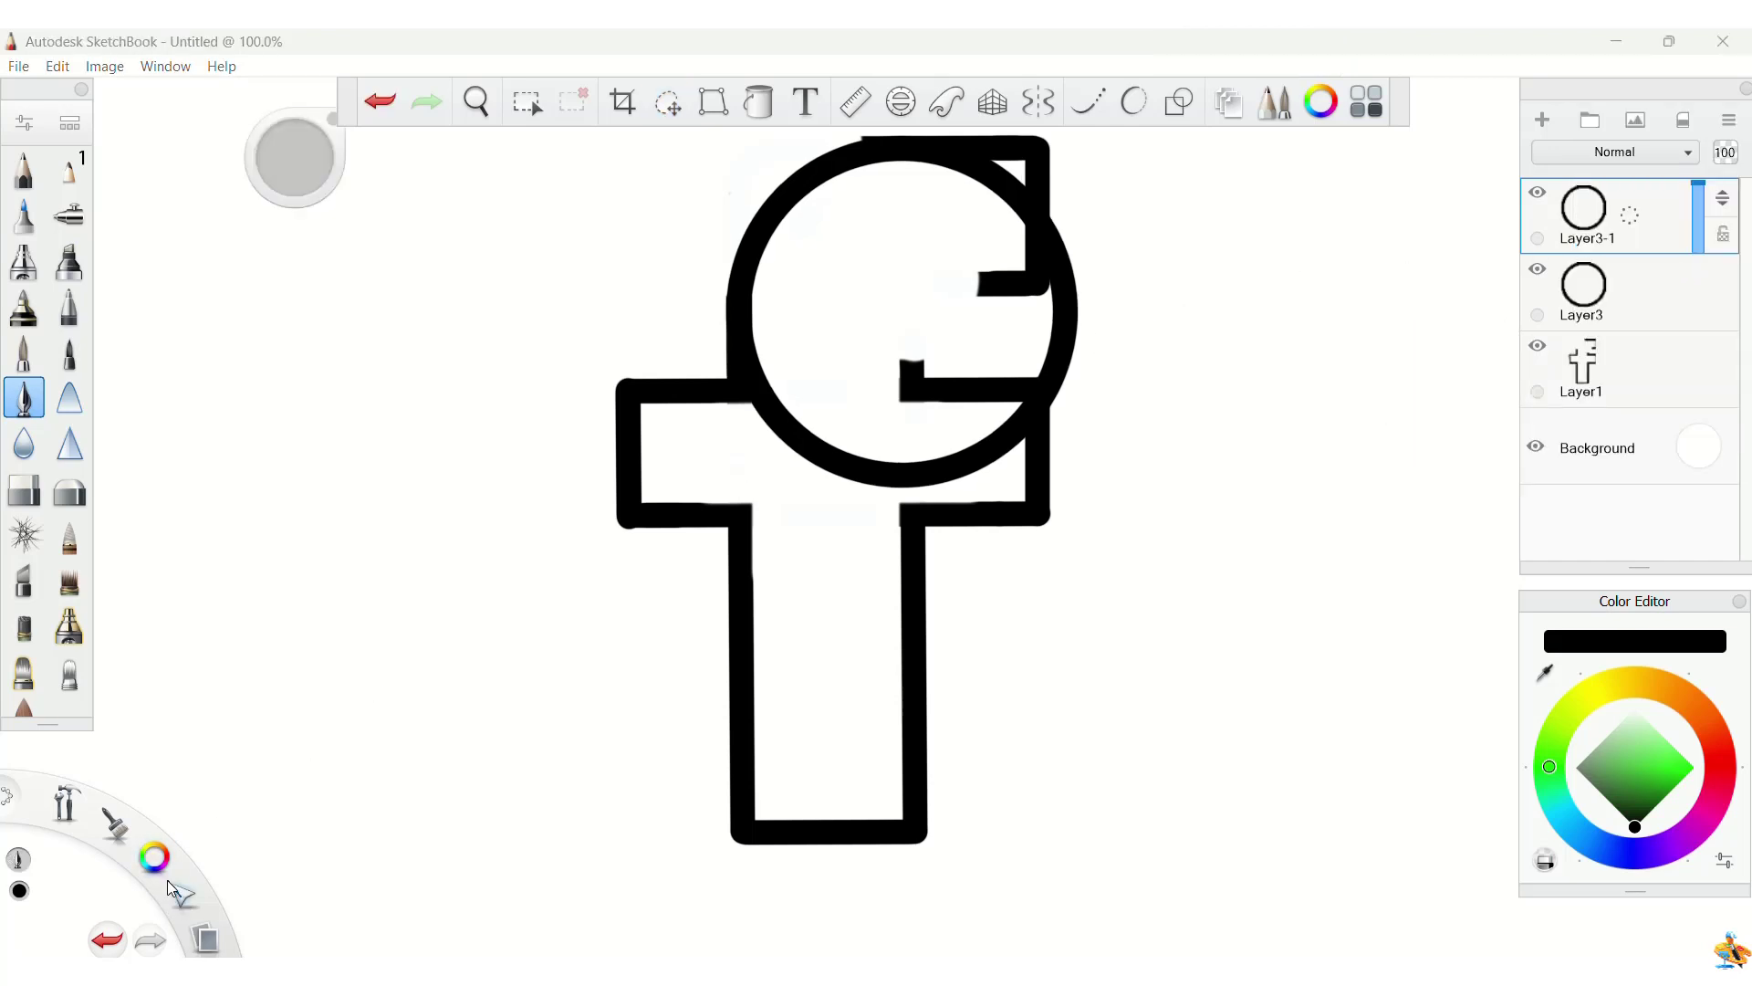
{"action": "left_click", "coordinate": [137, 850]}
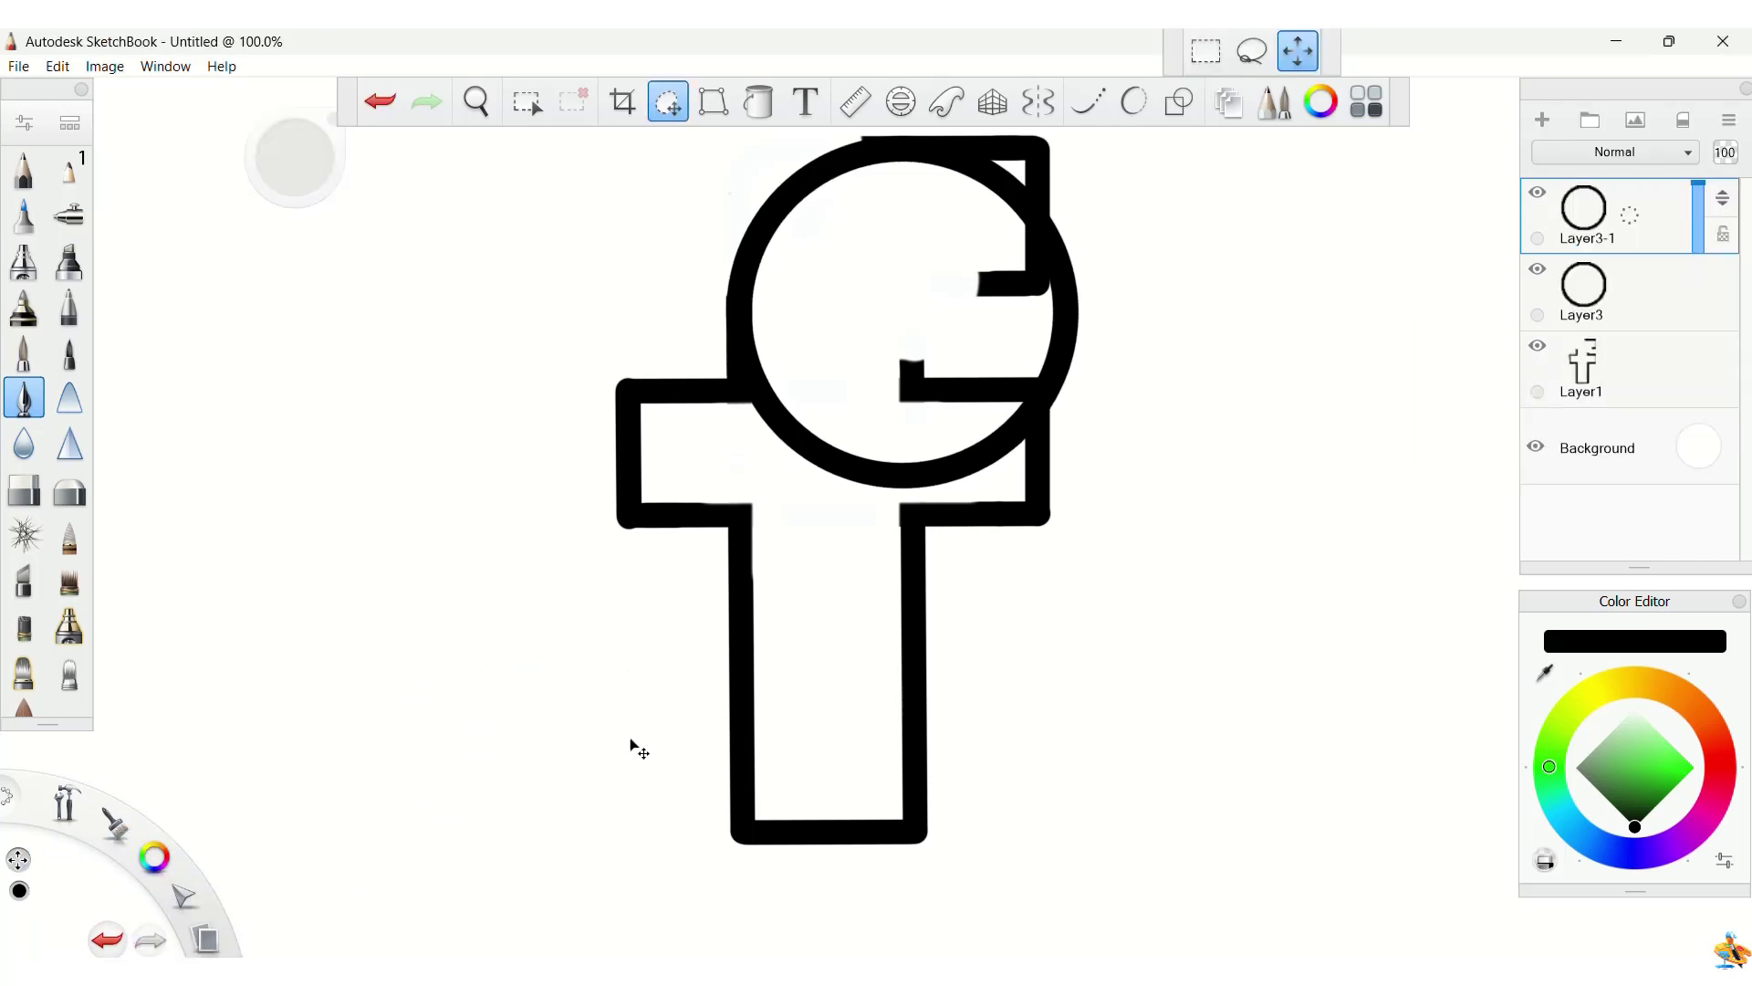
{"action": "left_click_drag", "start_coordinate": [634, 744], "coordinate": [1080, 855]}
{"action": "left_click", "coordinate": [1068, 754]}
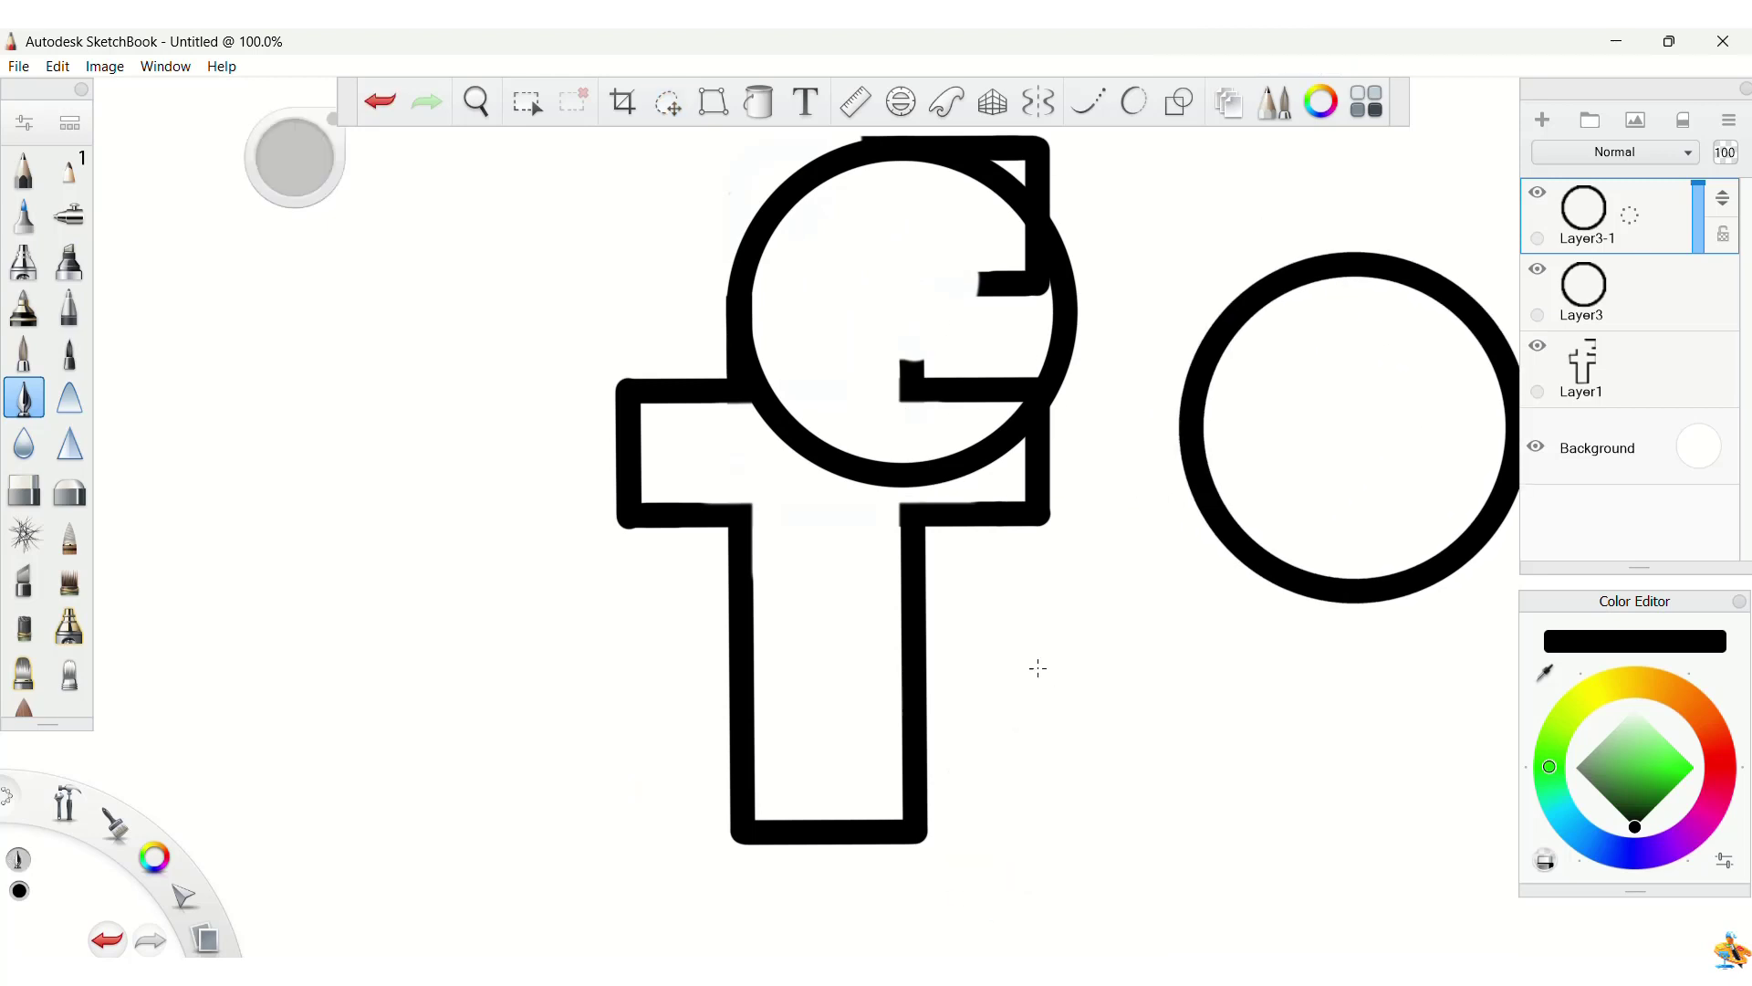
Step: Trim the top edge's overlapping end on Layer1 and erase the large circle on Layer3 except its upper-left quarter arc
{"action": "left_click", "coordinate": [1650, 313]}
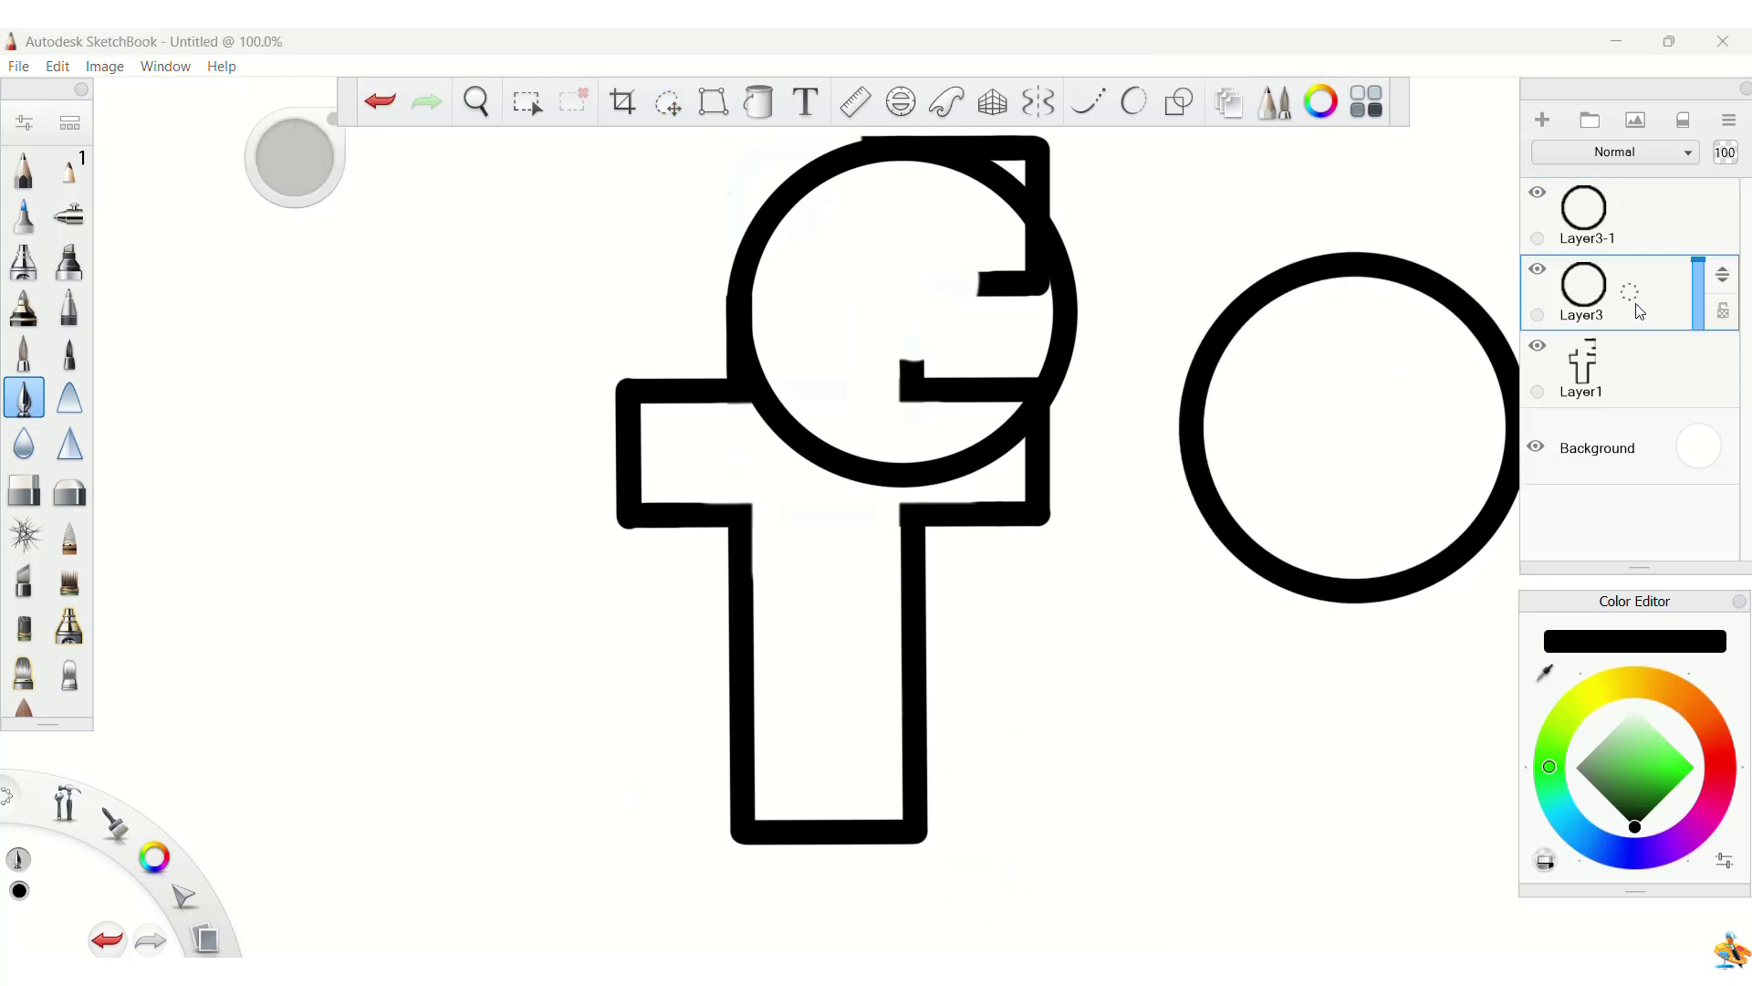
{"action": "left_click", "coordinate": [24, 490]}
{"action": "left_click_drag", "start_coordinate": [883, 146], "coordinate": [849, 143]}
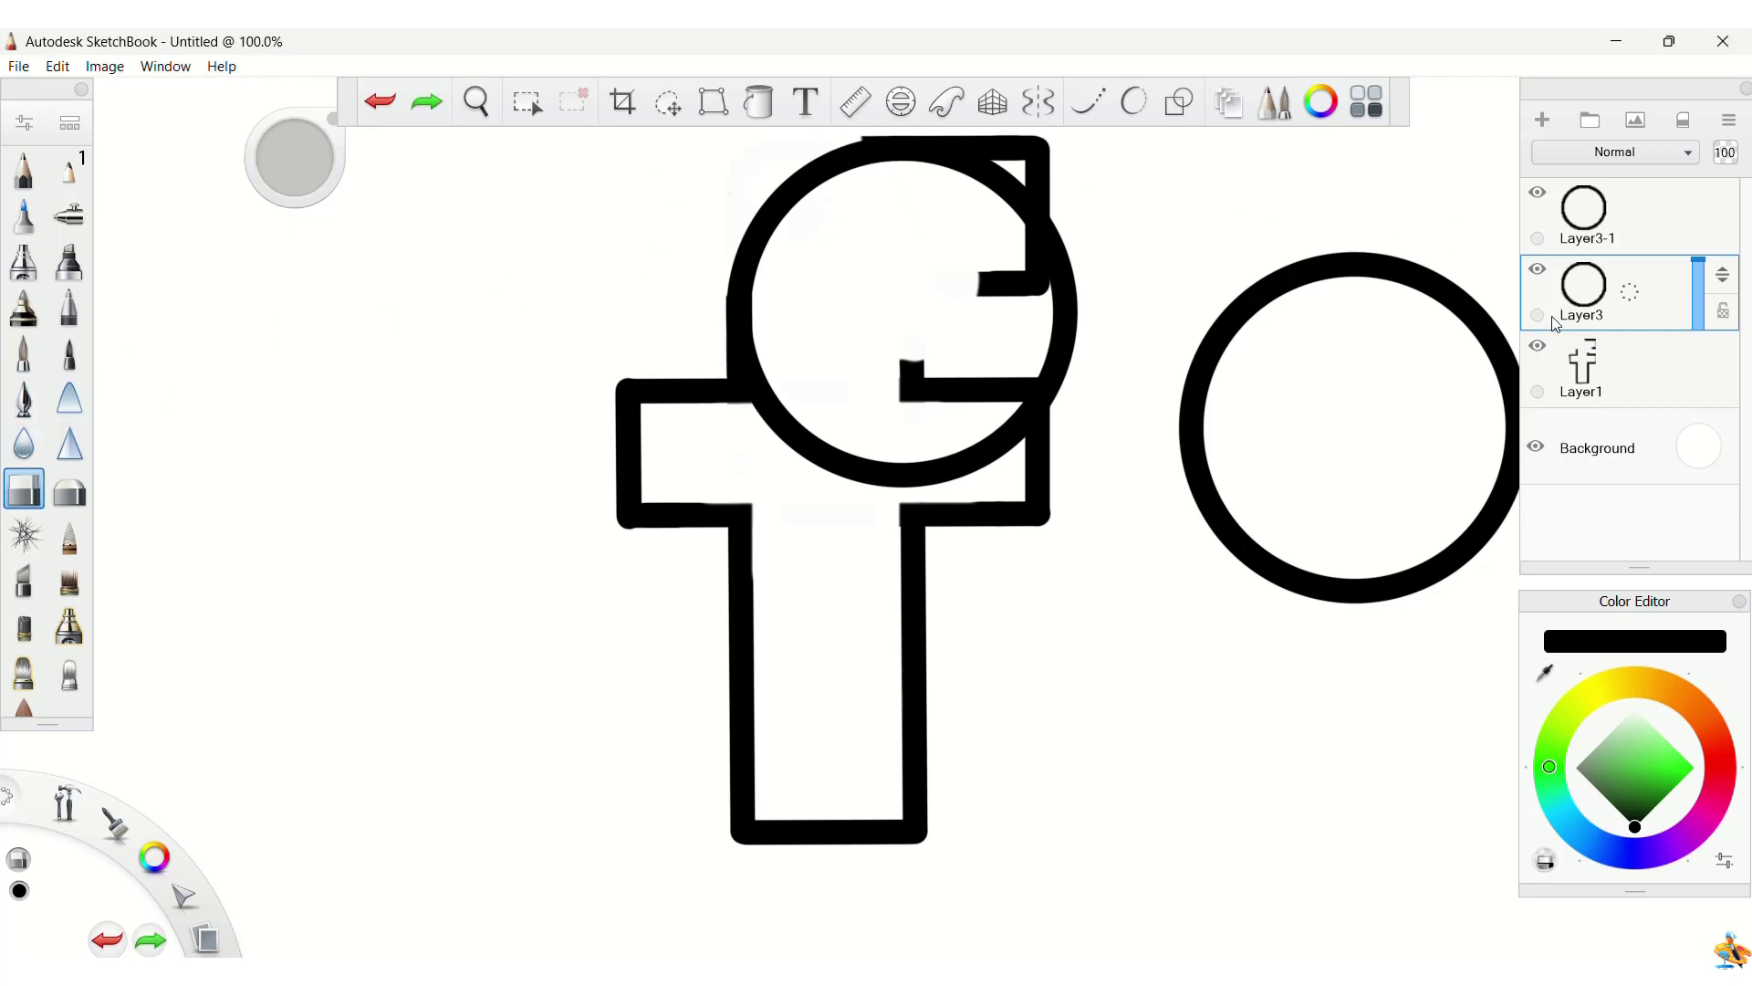
{"action": "left_click", "coordinate": [1611, 378]}
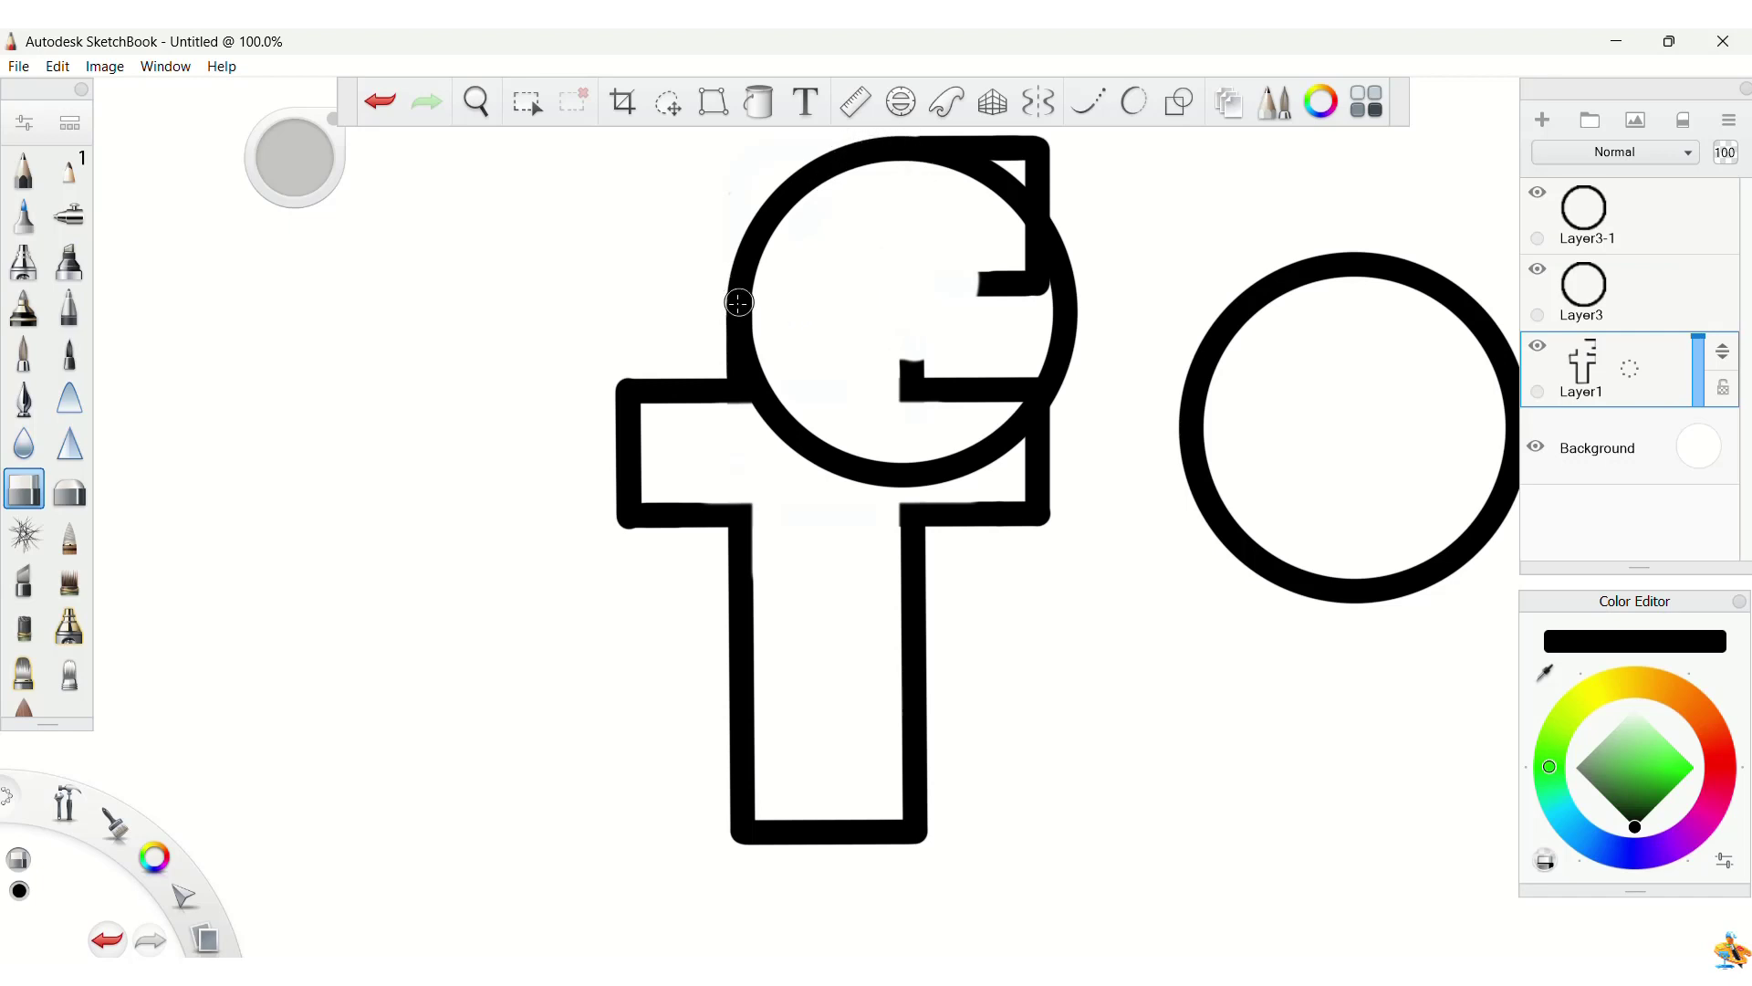
{"action": "left_click", "coordinate": [1610, 310]}
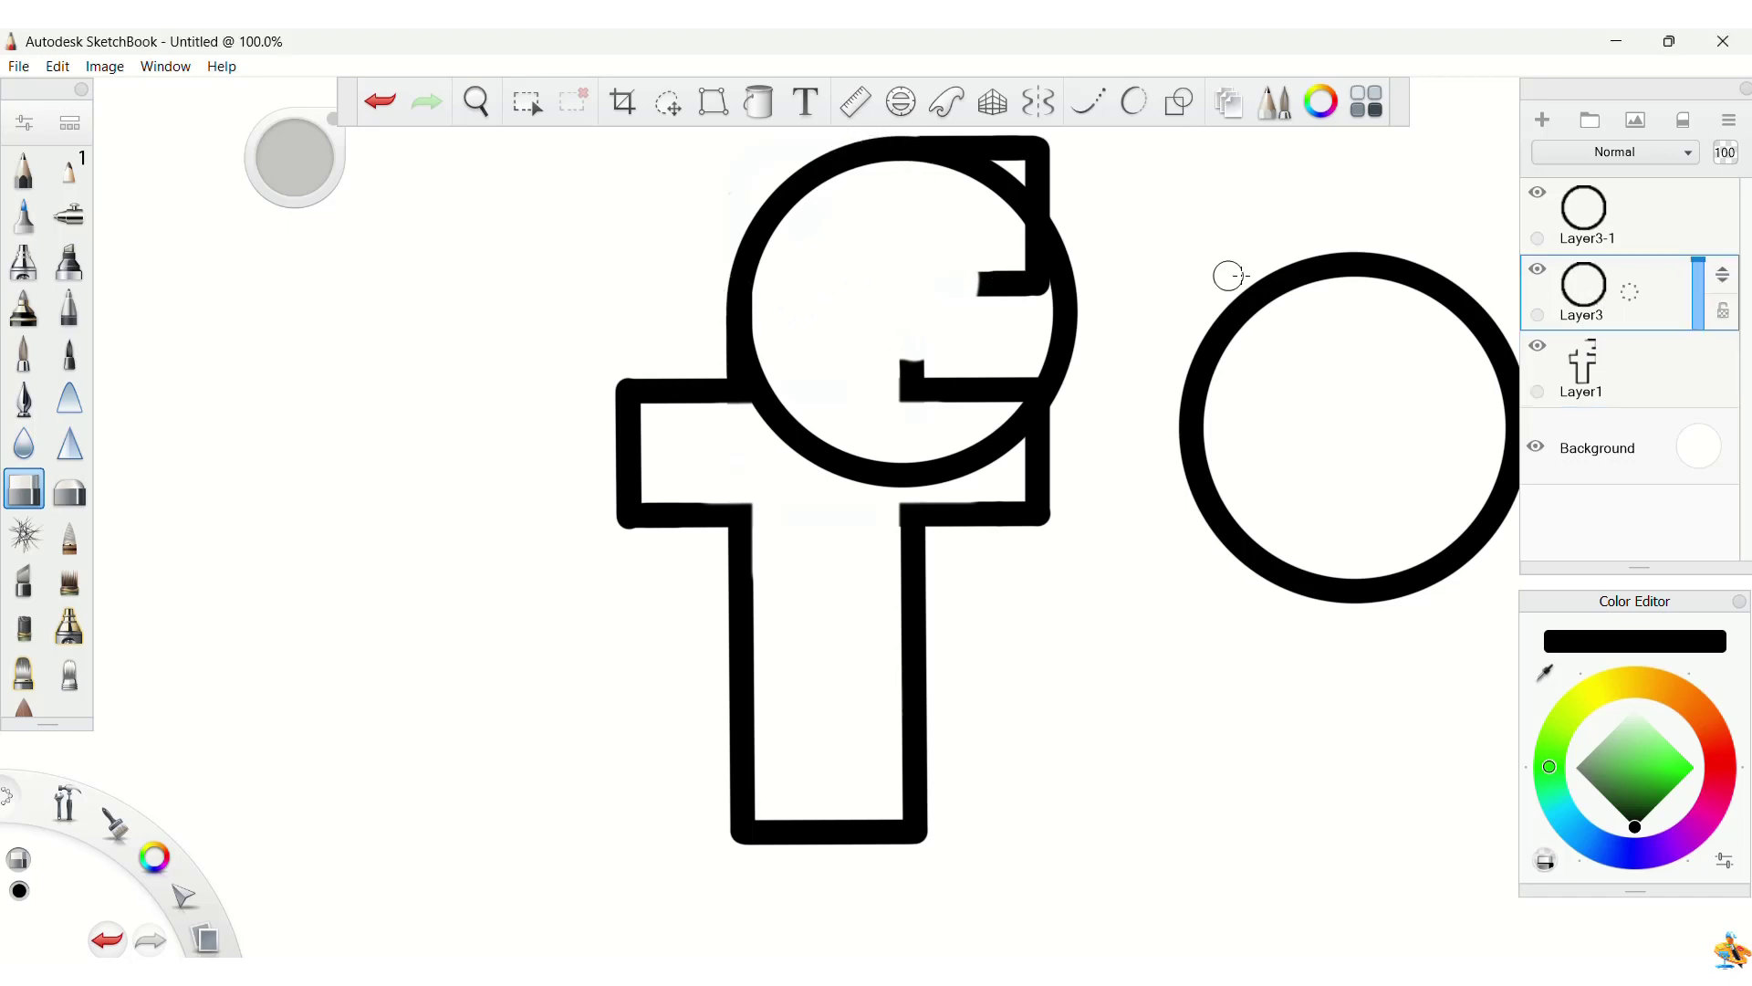
{"action": "mouse_move", "coordinate": [978, 195]}
{"action": "left_mouse_down"}
{"action": "mouse_move", "coordinate": [950, 180]}
{"action": "mouse_move", "coordinate": [1001, 173]}
{"action": "left_mouse_up"}
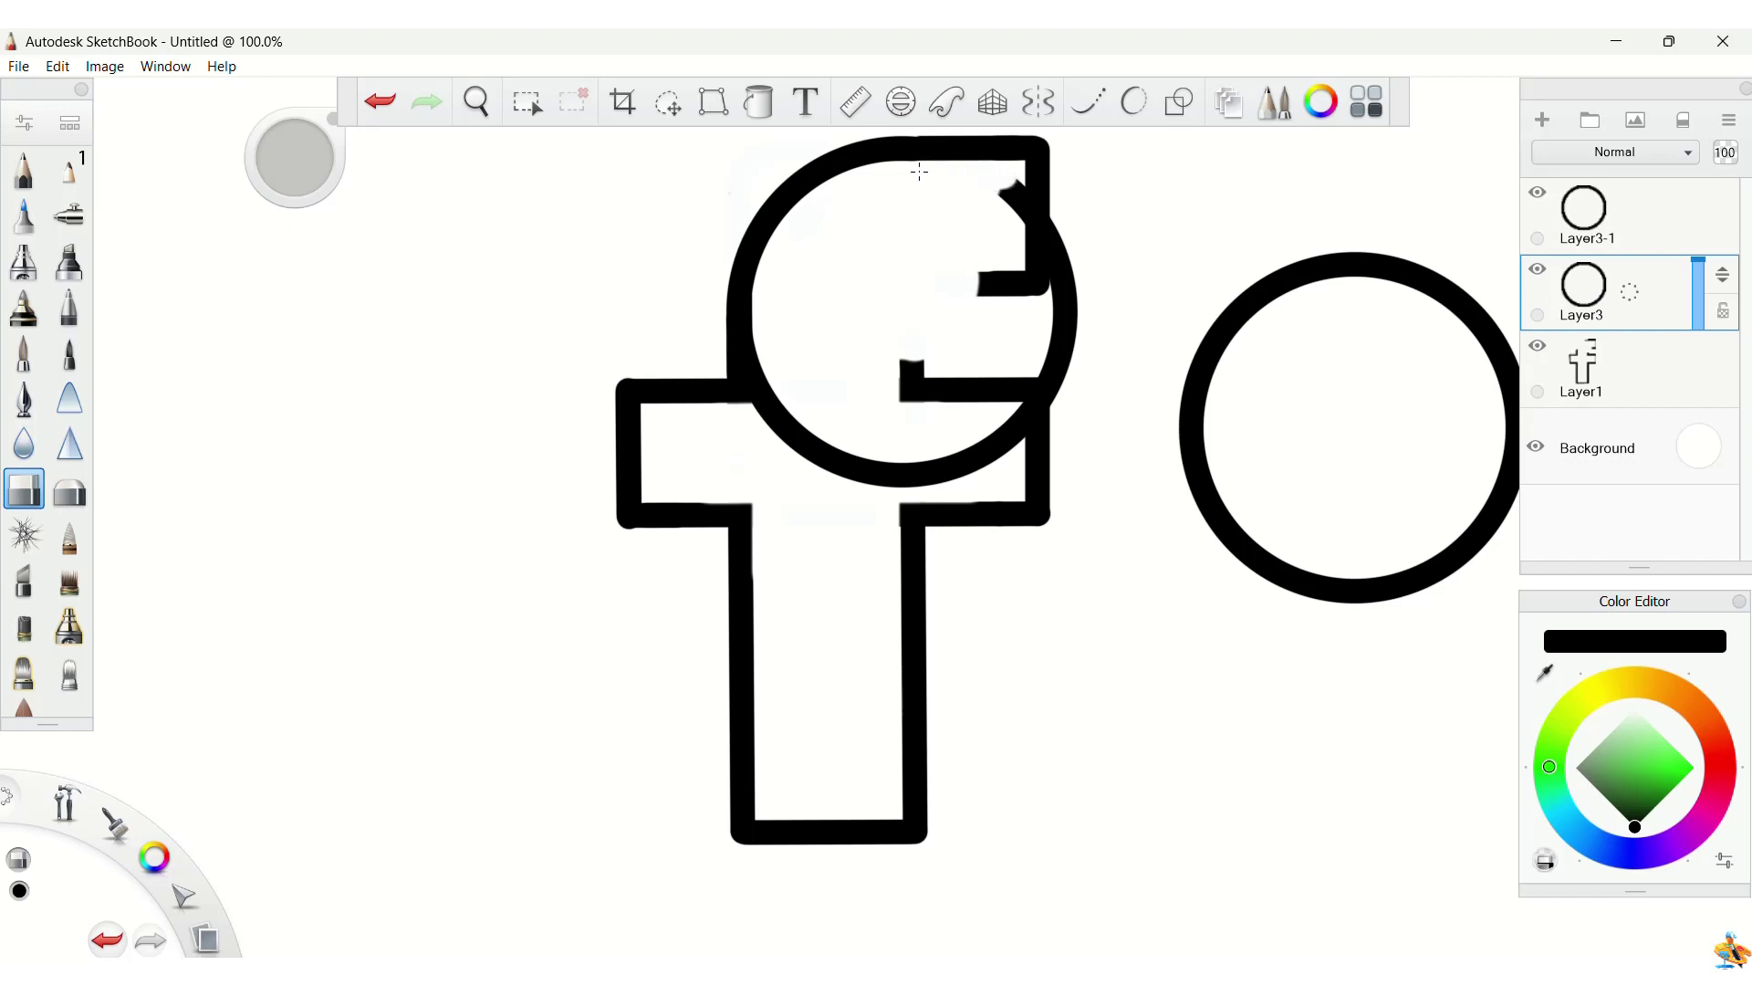
{"action": "mouse_move", "coordinate": [913, 171]}
{"action": "left_mouse_down"}
{"action": "mouse_move", "coordinate": [1047, 206]}
{"action": "mouse_move", "coordinate": [1014, 224]}
{"action": "mouse_move", "coordinate": [1072, 274]}
{"action": "mouse_move", "coordinate": [1041, 420]}
{"action": "mouse_move", "coordinate": [1026, 408]}
{"action": "mouse_move", "coordinate": [1066, 369]}
{"action": "mouse_move", "coordinate": [1008, 443]}
{"action": "mouse_move", "coordinate": [788, 474]}
{"action": "mouse_move", "coordinate": [800, 411]}
{"action": "mouse_move", "coordinate": [763, 342]}
{"action": "left_mouse_up"}
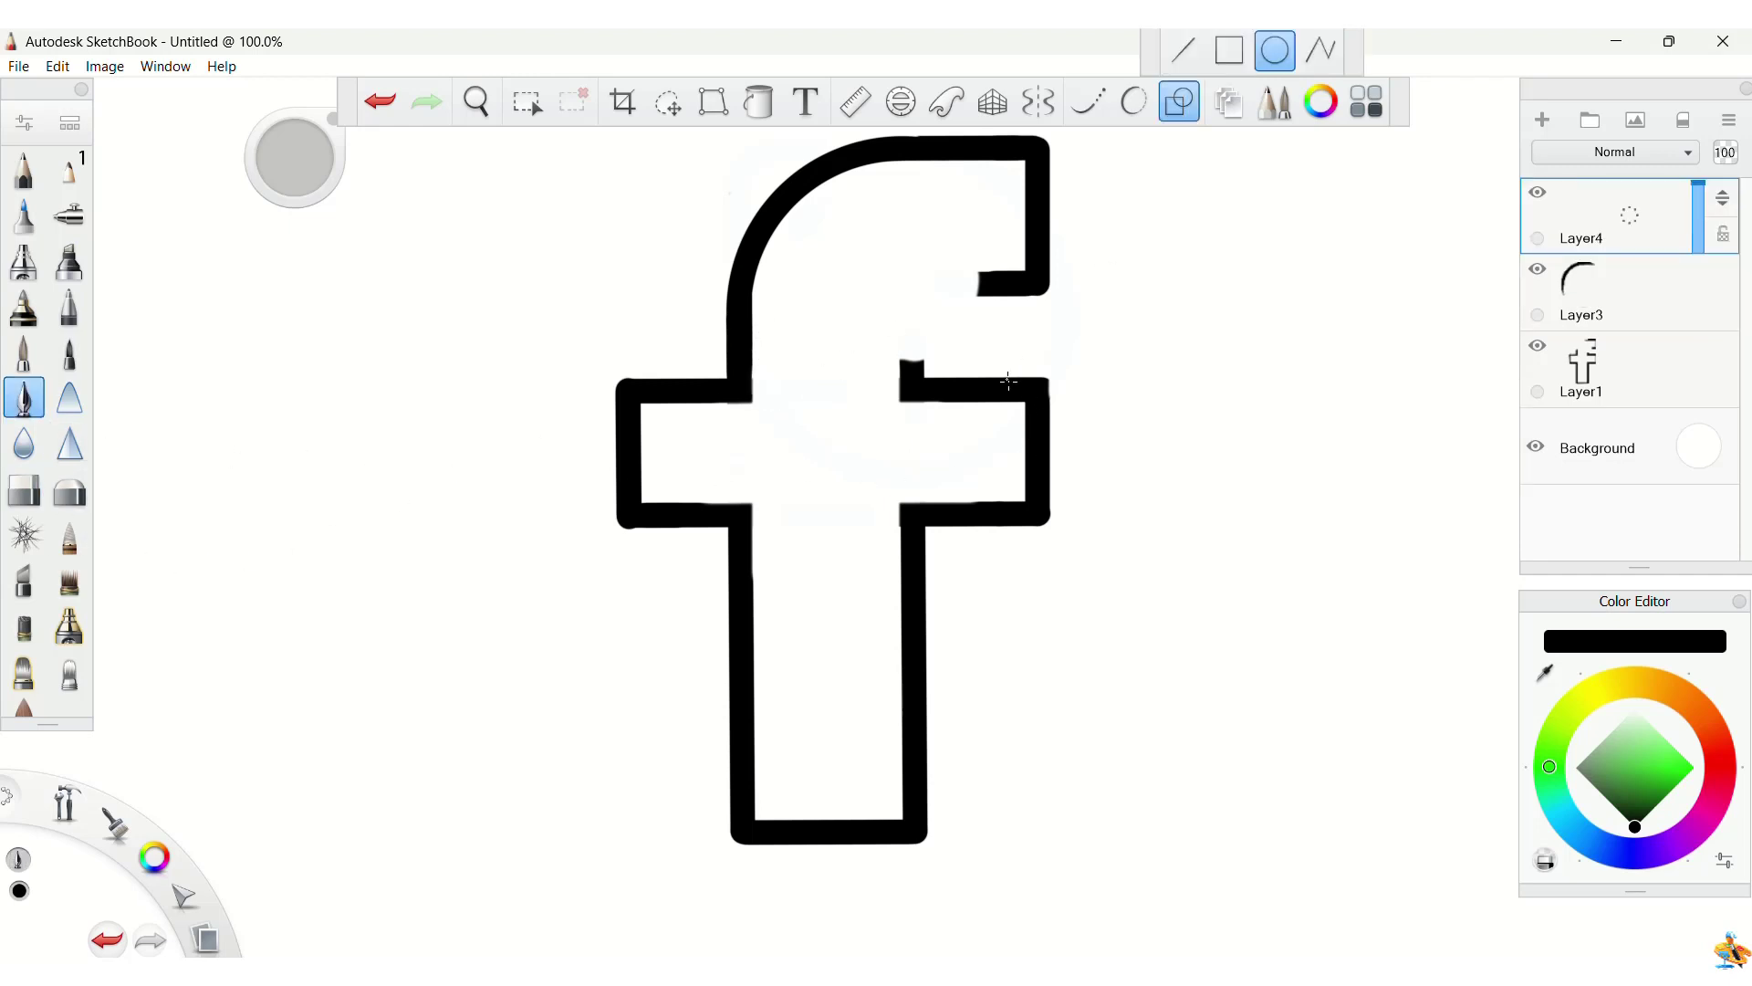
Step: Draw a smaller circle on Layer4 and move it to join the hook's lower edge with the stem's right line
{"action": "left_click_drag", "start_coordinate": [1114, 471], "coordinate": [1114, 477]}
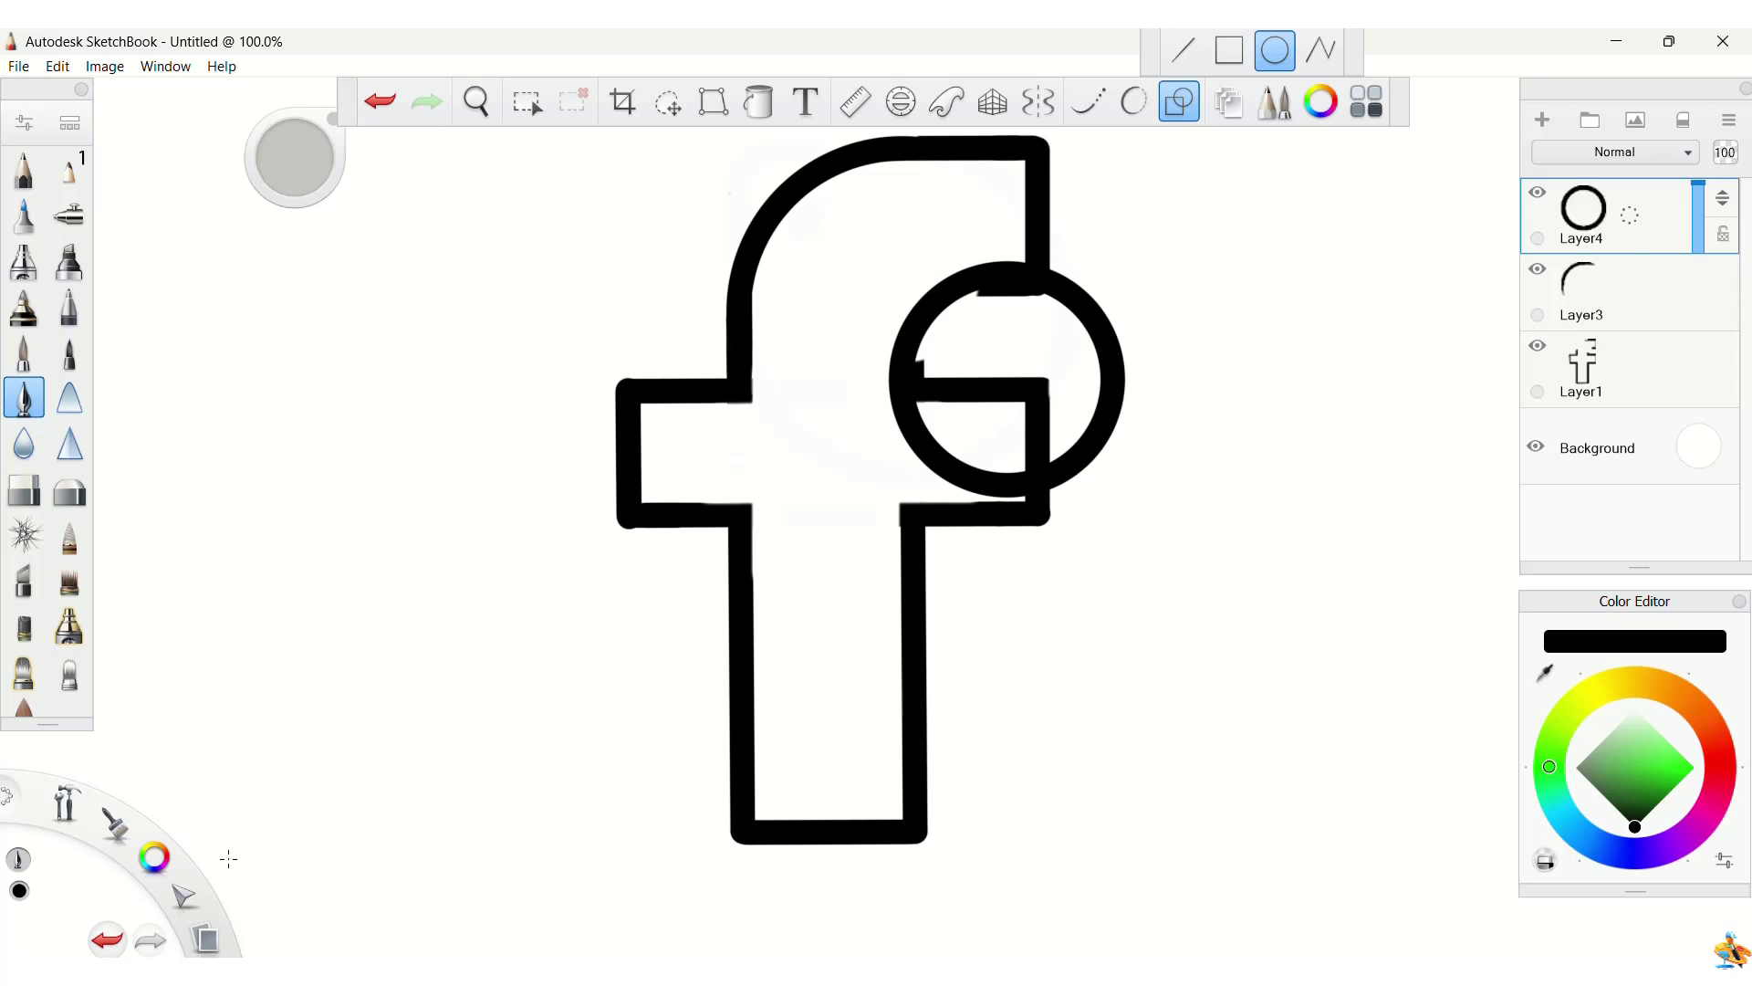
{"action": "left_click_drag", "start_coordinate": [195, 895], "coordinate": [151, 851]}
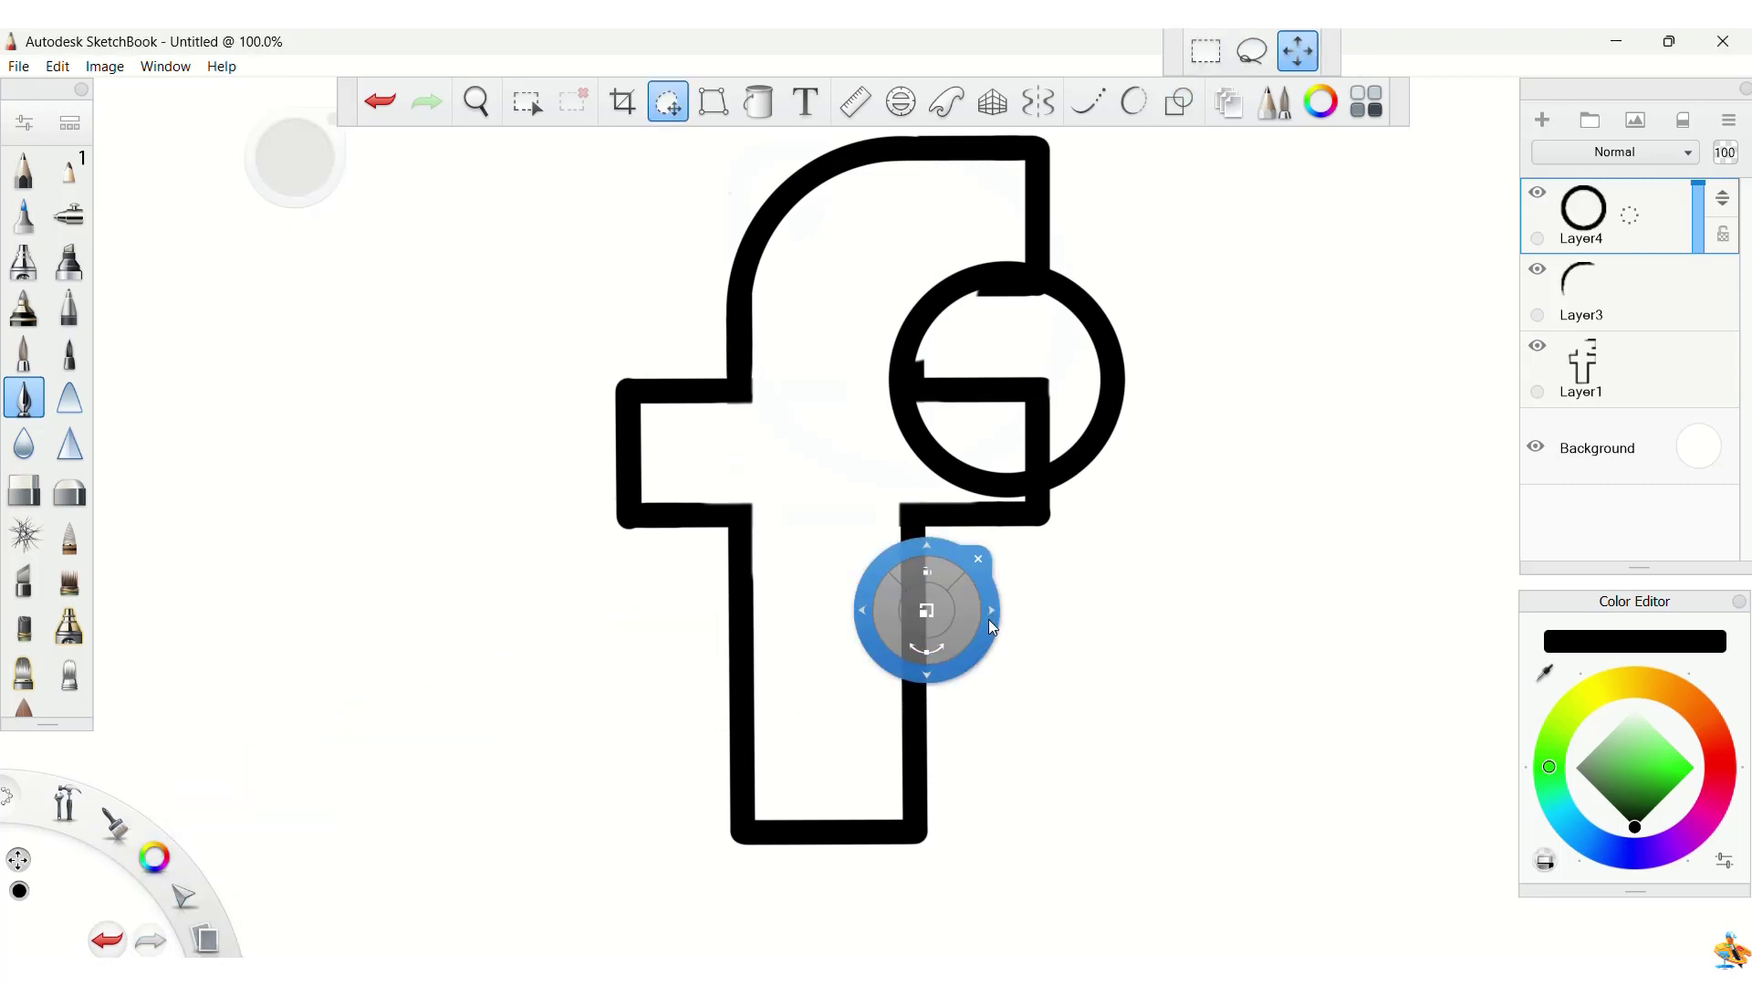
{"action": "left_click_drag", "start_coordinate": [992, 626], "coordinate": [999, 627]}
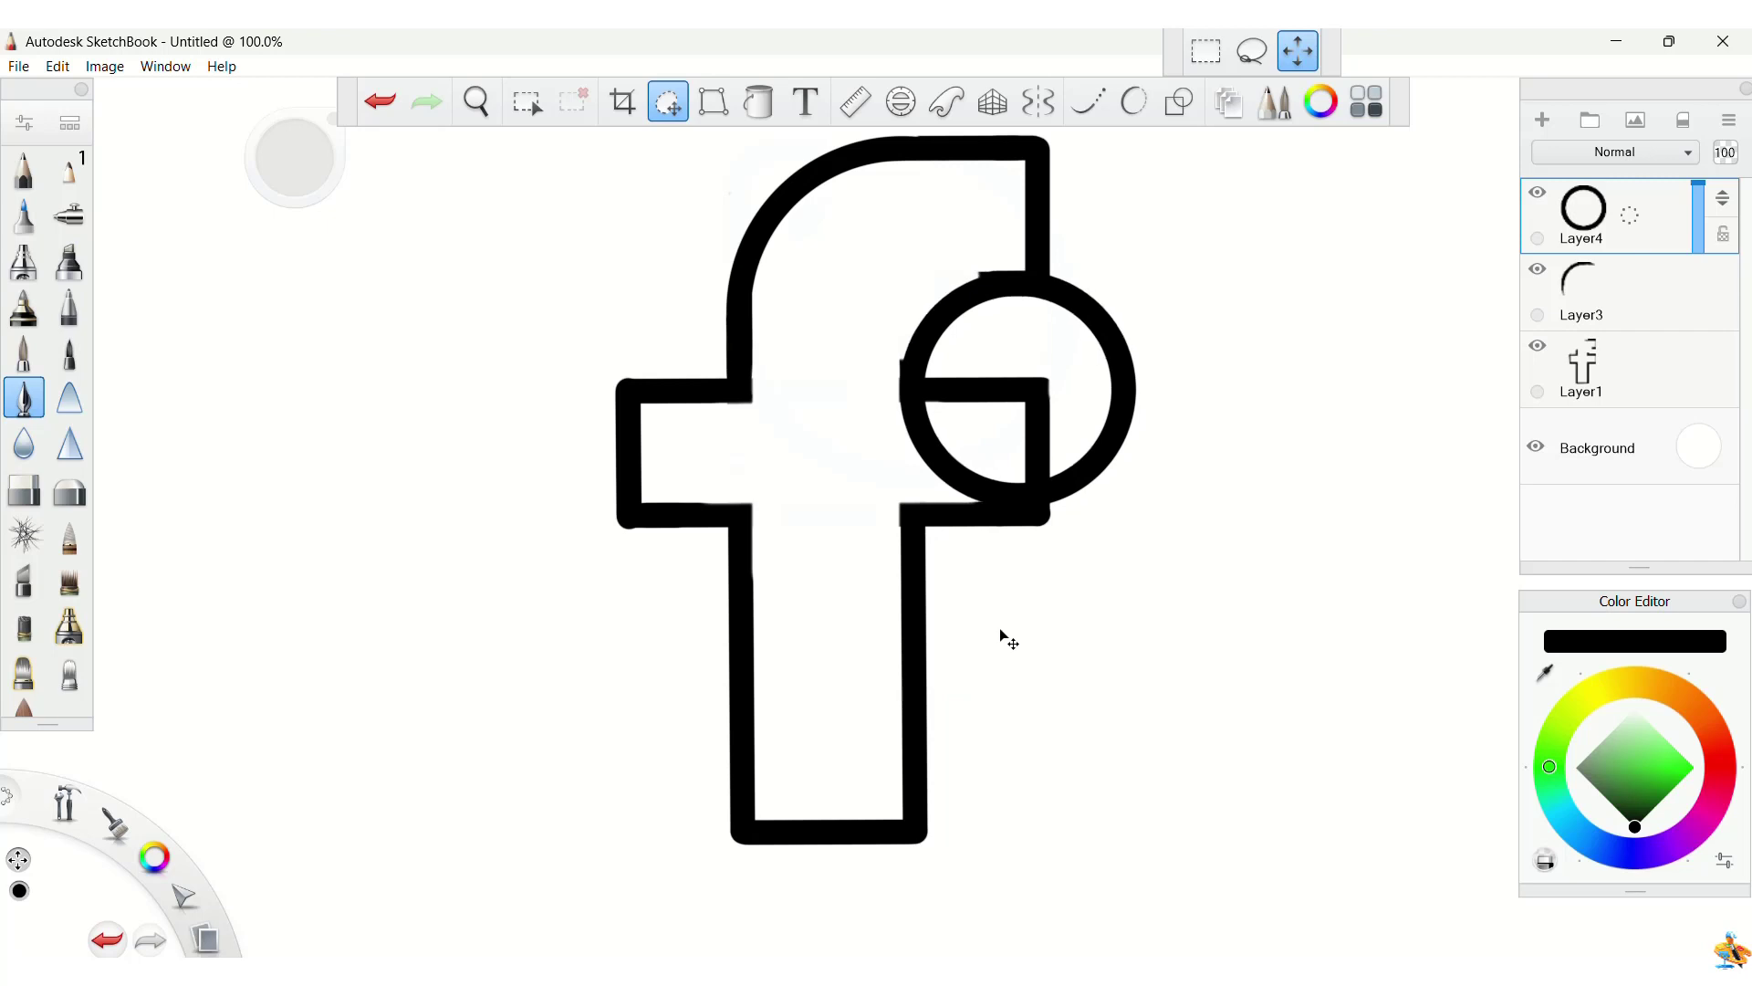
{"action": "left_click_drag", "start_coordinate": [1001, 635], "coordinate": [1050, 637]}
{"action": "left_click", "coordinate": [1052, 567]}
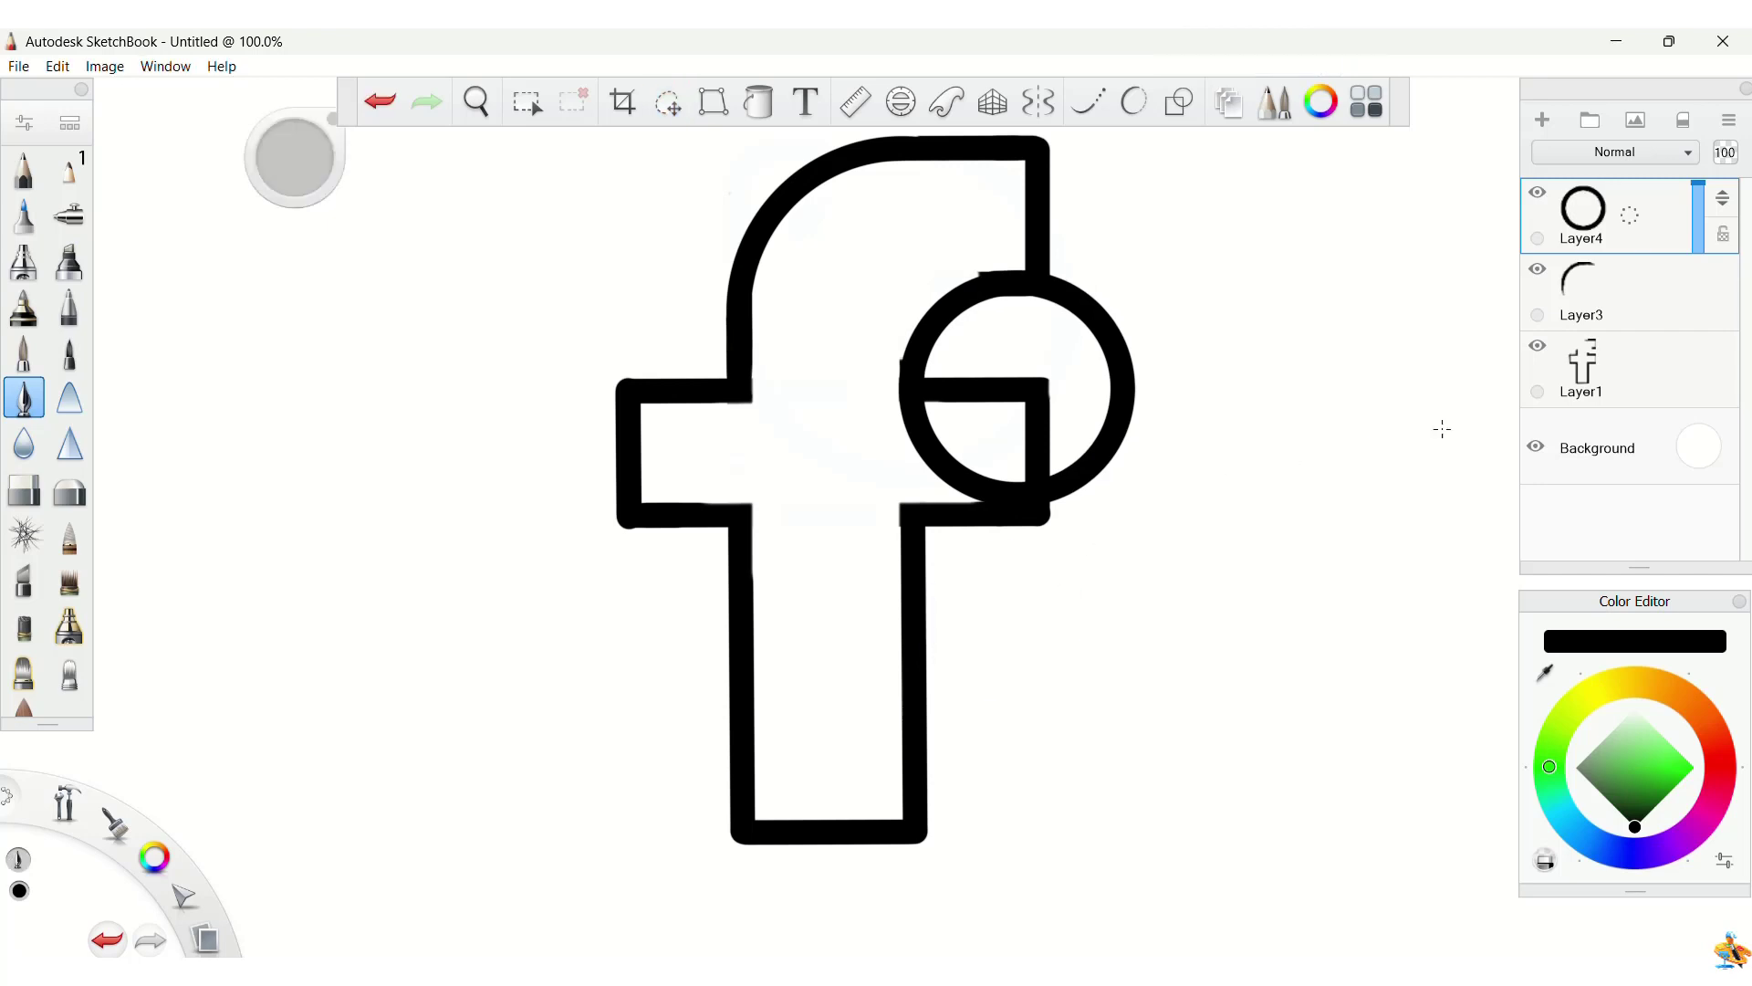
Step: Erase the outline stubs sticking out beside the small circle on Layer1 and the circle on Layer4 except its upper-left quarter arc
{"action": "left_click", "coordinate": [1621, 363]}
{"action": "key", "text": "e"}
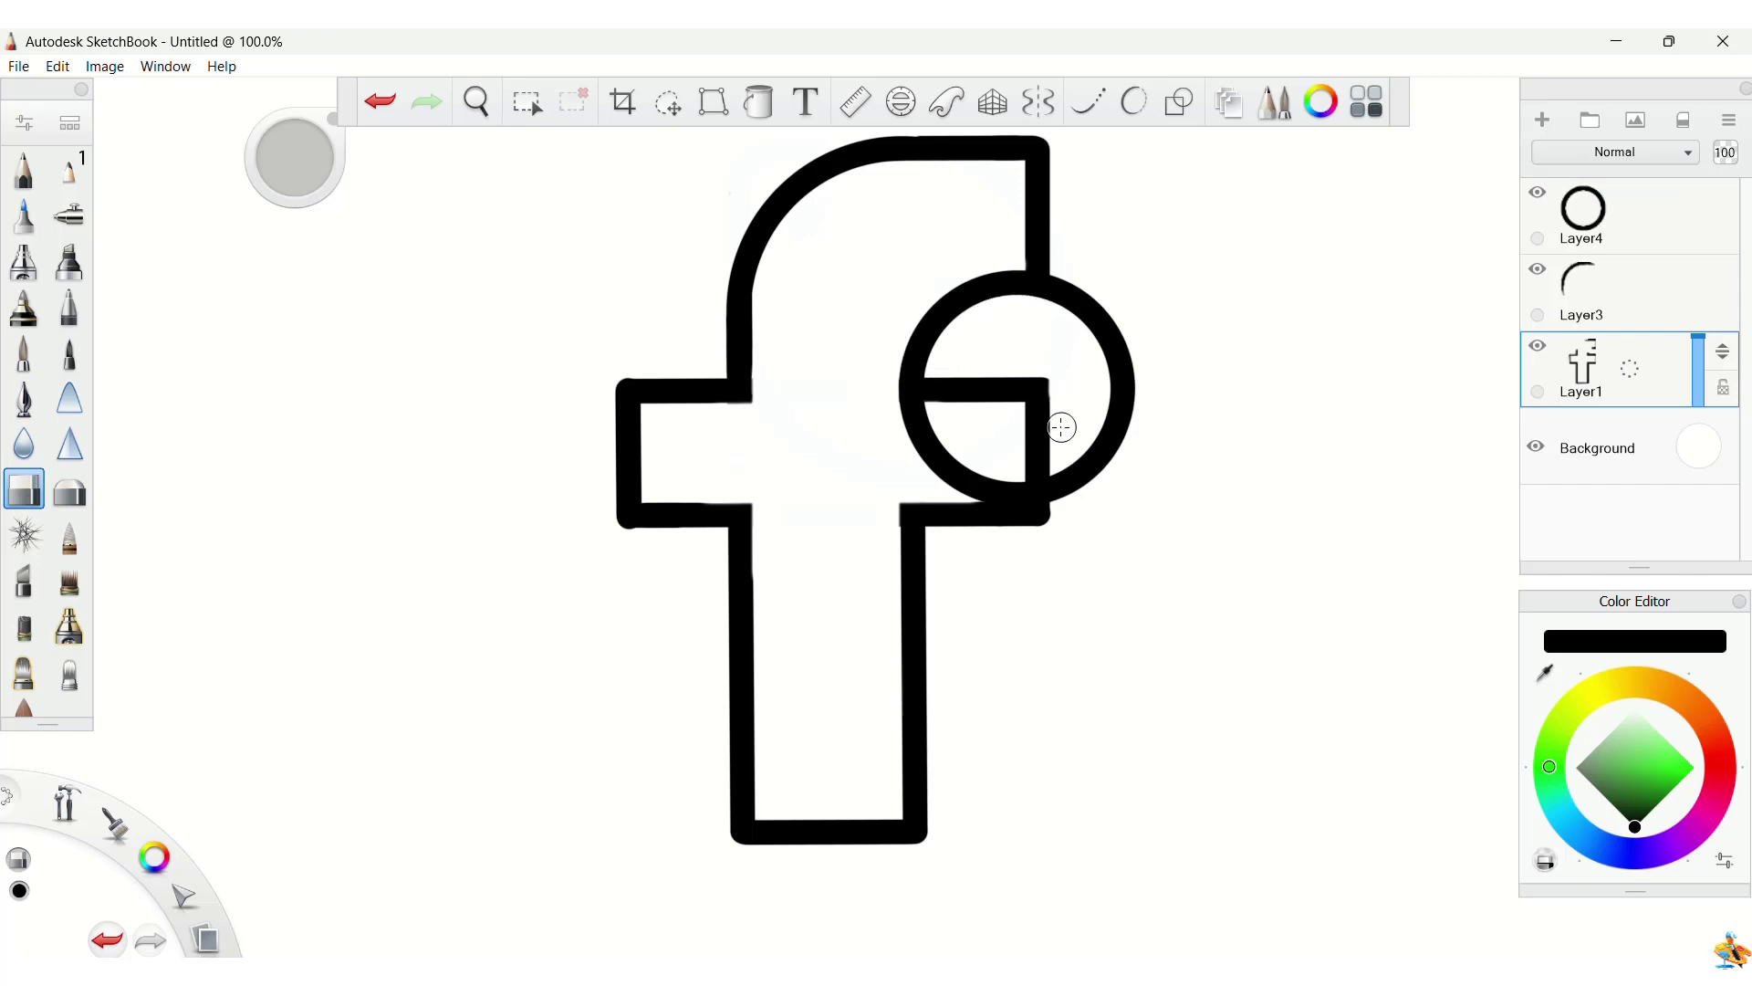
{"action": "left_click", "coordinate": [1654, 217]}
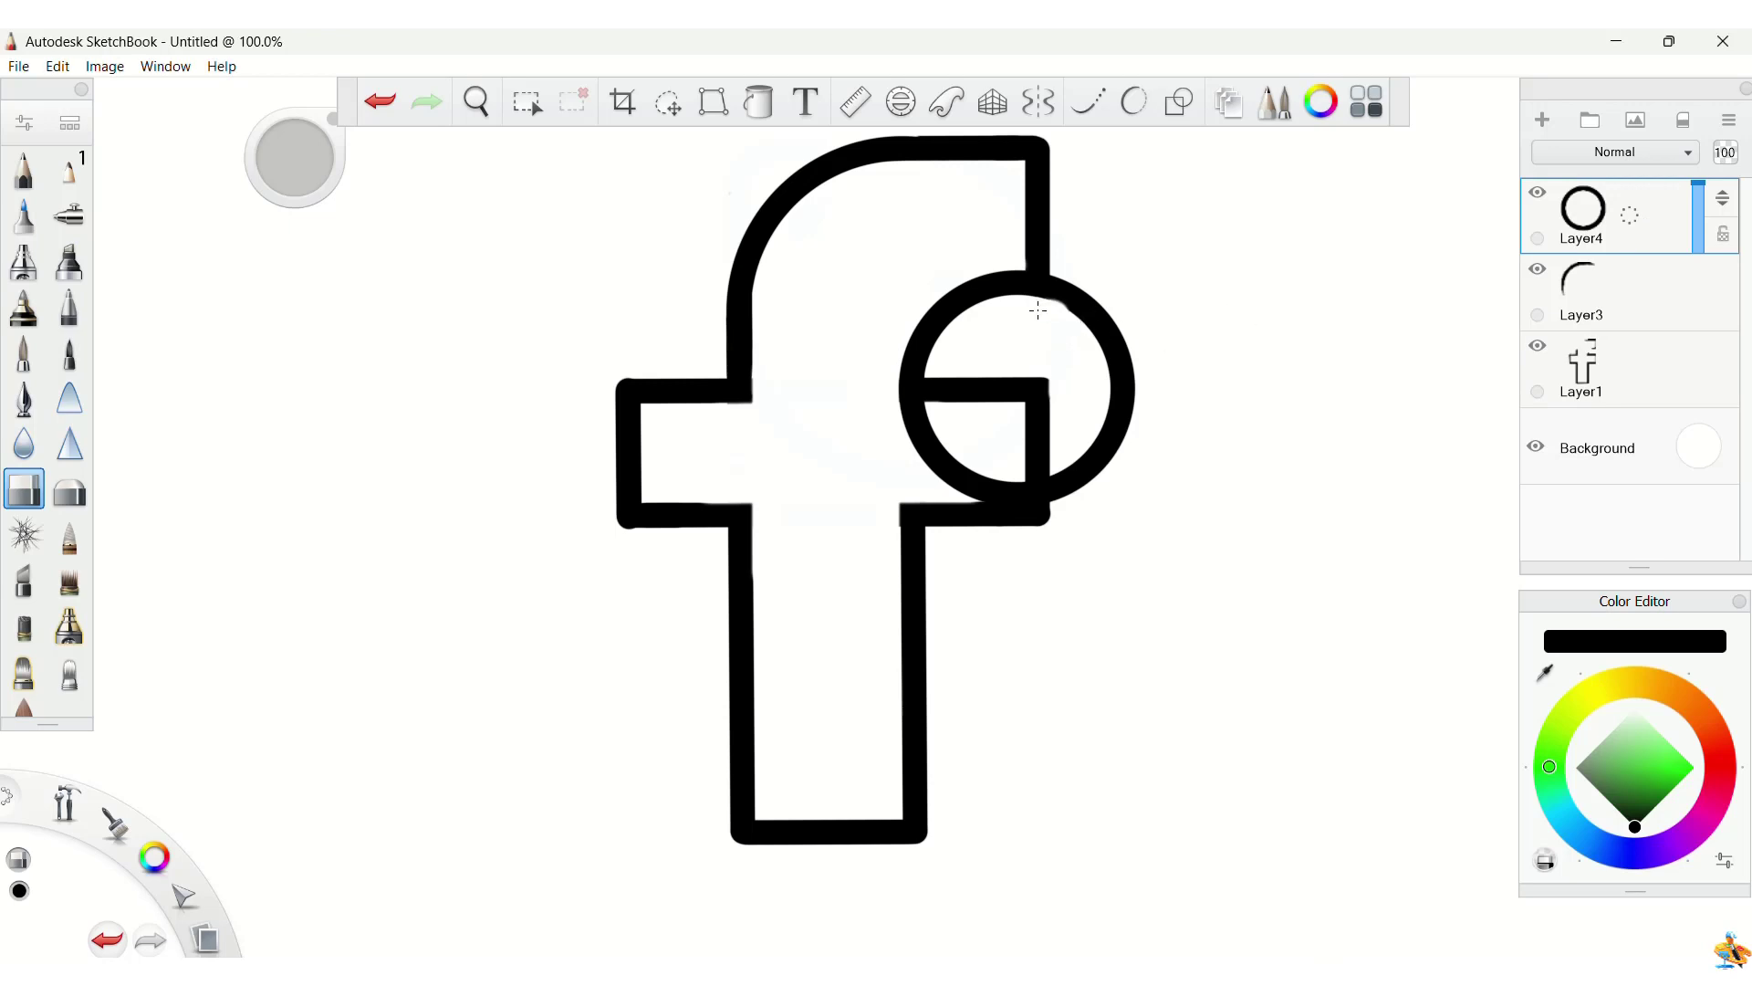
{"action": "left_click_drag", "start_coordinate": [1038, 307], "coordinate": [1065, 282]}
{"action": "mouse_move", "coordinate": [1061, 304]}
{"action": "left_mouse_down"}
{"action": "mouse_move", "coordinate": [1086, 307]}
{"action": "mouse_move", "coordinate": [1115, 403]}
{"action": "left_mouse_up"}
{"action": "key", "text": "ctrl+z"}
{"action": "key", "text": "ctrl+z"}
{"action": "mouse_move", "coordinate": [1039, 308]}
{"action": "left_mouse_down"}
{"action": "mouse_move", "coordinate": [1063, 272]}
{"action": "mouse_move", "coordinate": [1076, 309]}
{"action": "mouse_move", "coordinate": [1059, 308]}
{"action": "mouse_move", "coordinate": [1081, 301]}
{"action": "mouse_move", "coordinate": [1110, 351]}
{"action": "mouse_move", "coordinate": [1111, 470]}
{"action": "mouse_move", "coordinate": [989, 510]}
{"action": "mouse_move", "coordinate": [996, 473]}
{"action": "mouse_move", "coordinate": [924, 458]}
{"action": "mouse_move", "coordinate": [923, 412]}
{"action": "left_mouse_up"}
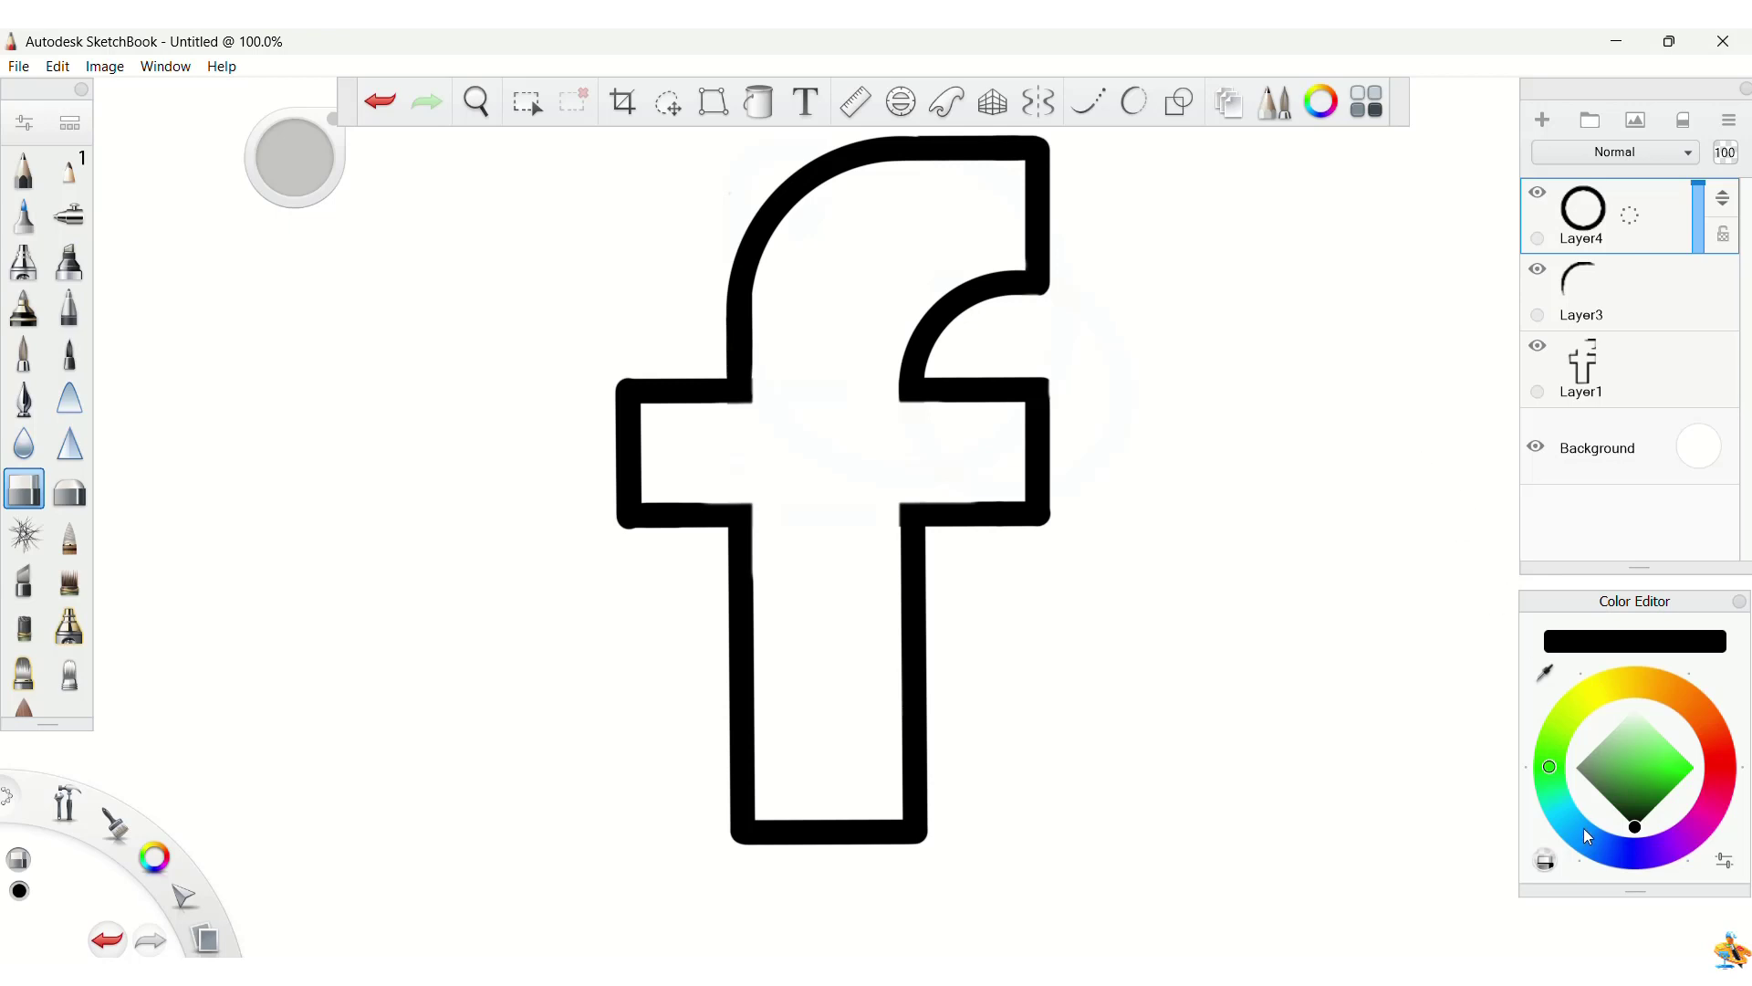
Step: Set the colour to a fully saturated blue and choose a soft-edged brush for filling
{"action": "left_click", "coordinate": [1623, 853]}
{"action": "left_click", "coordinate": [1694, 767]}
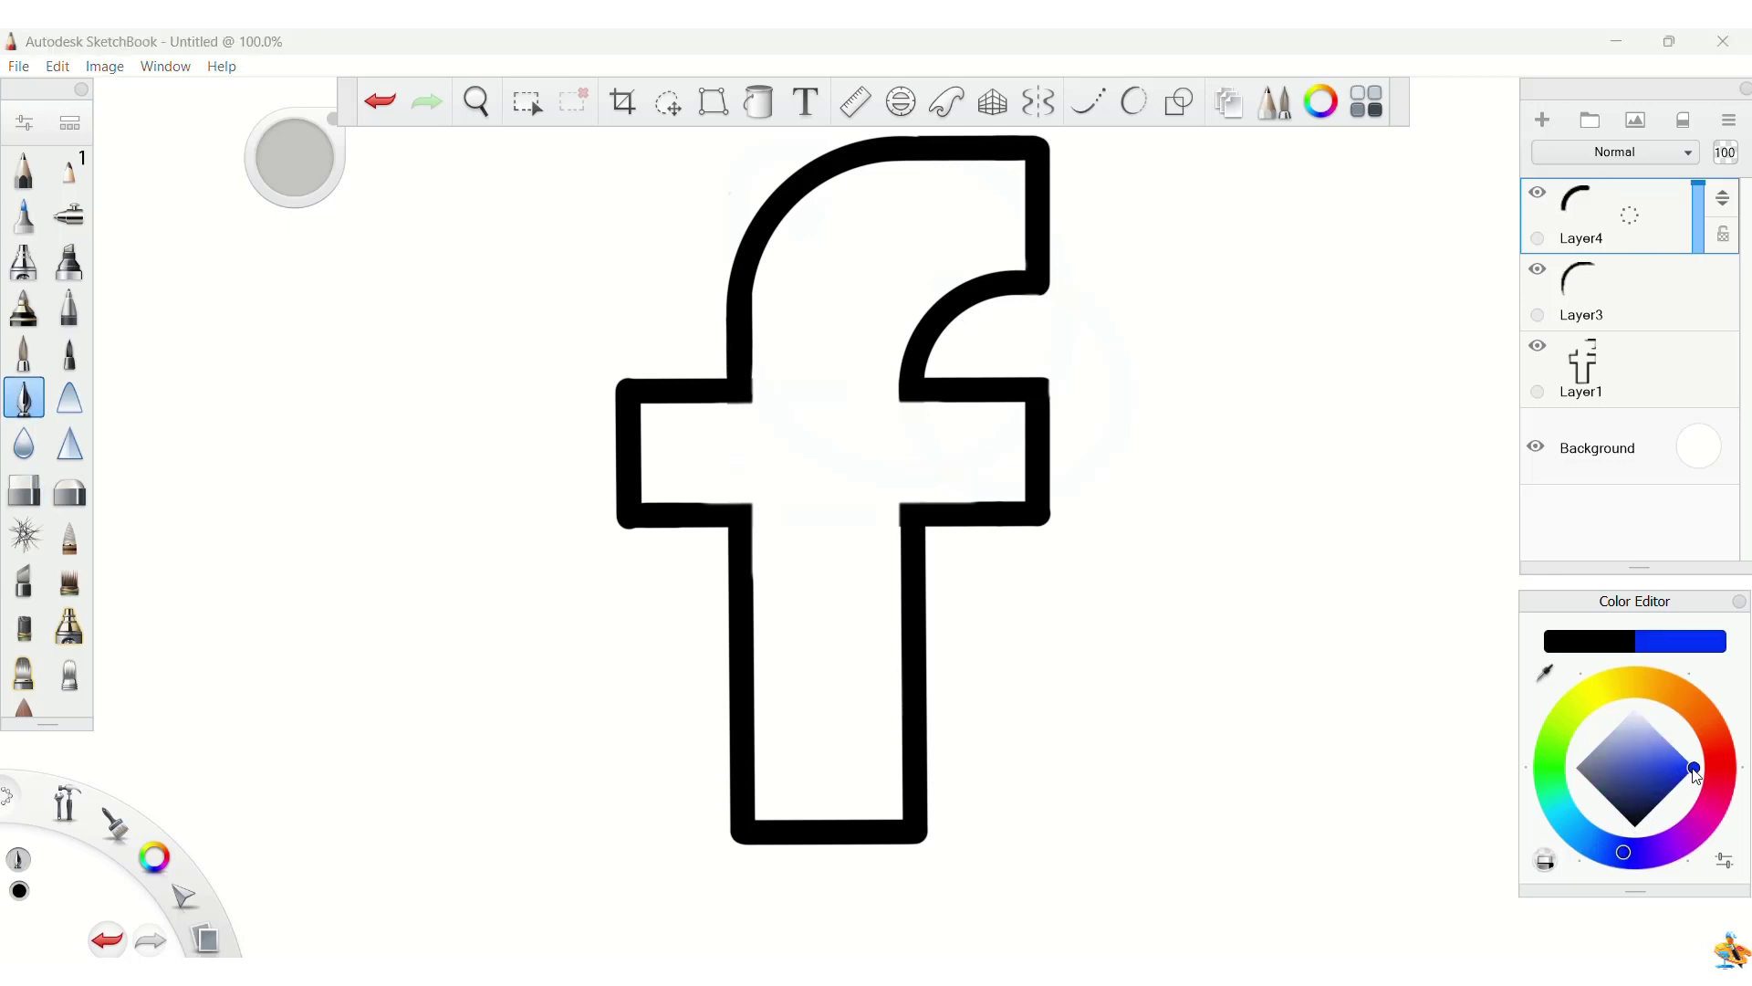
{"action": "left_click", "coordinate": [23, 307]}
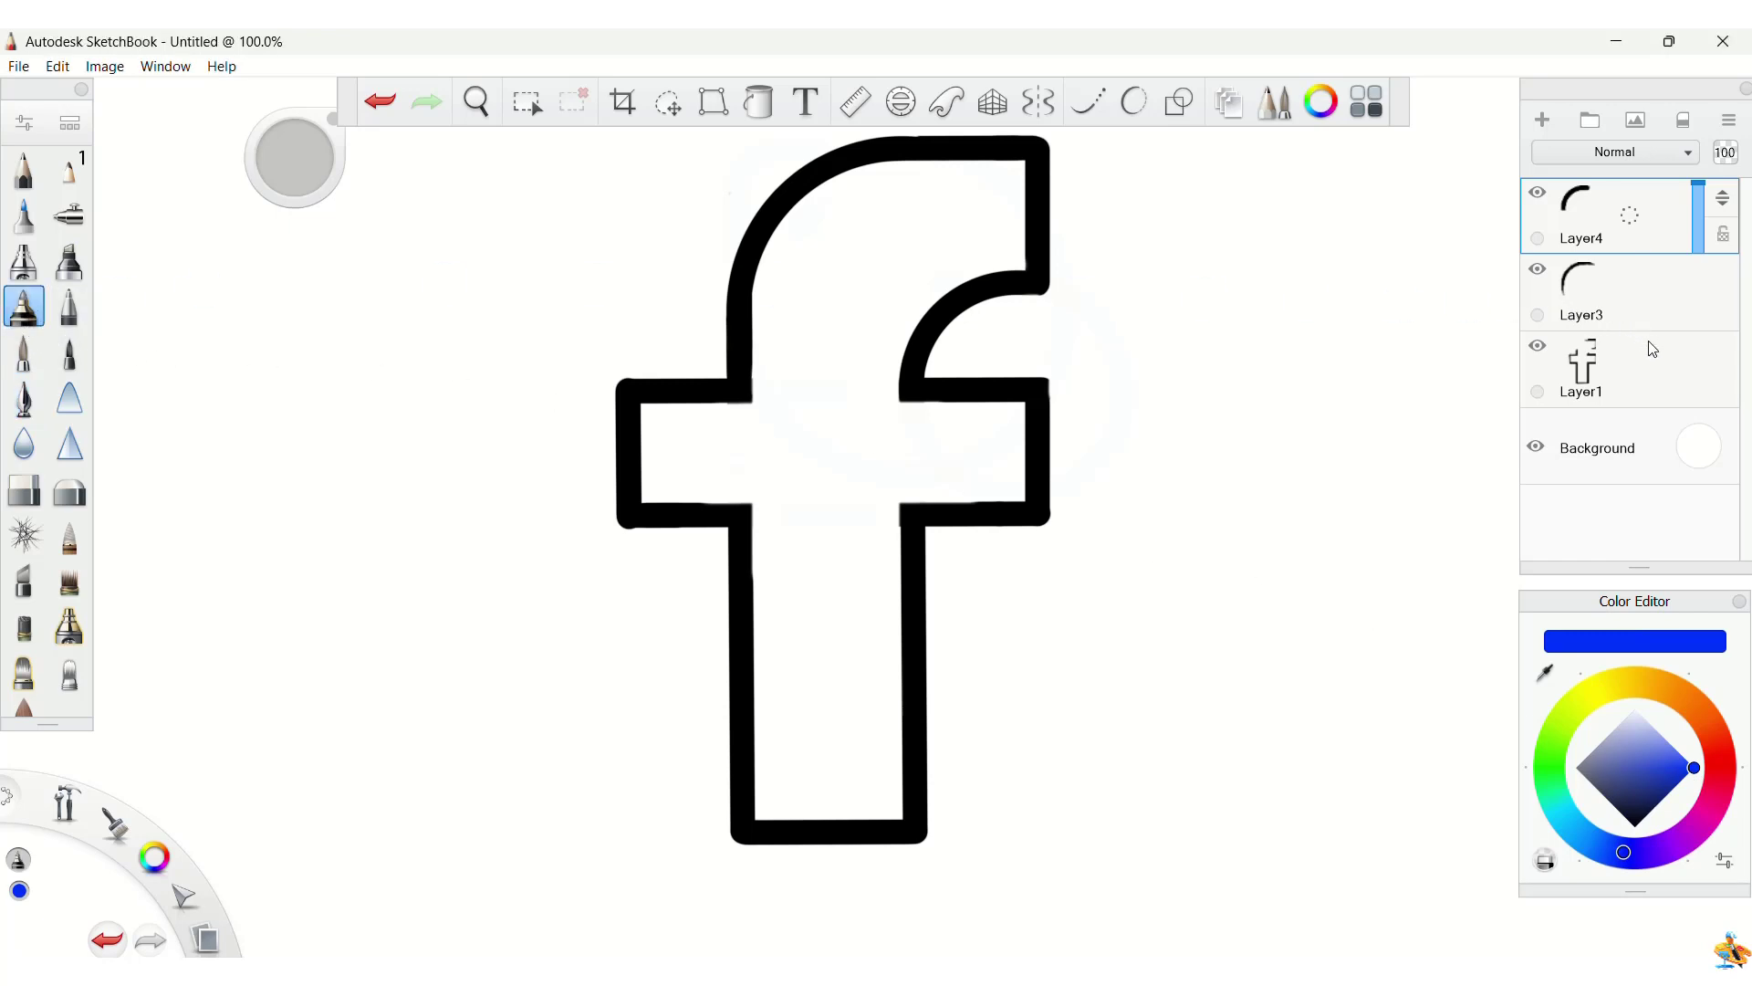
Step: Merge Layer1, Layer3 and Layer4 into a single layer
{"action": "left_click", "coordinate": [1661, 370], "text": "ctrl"}
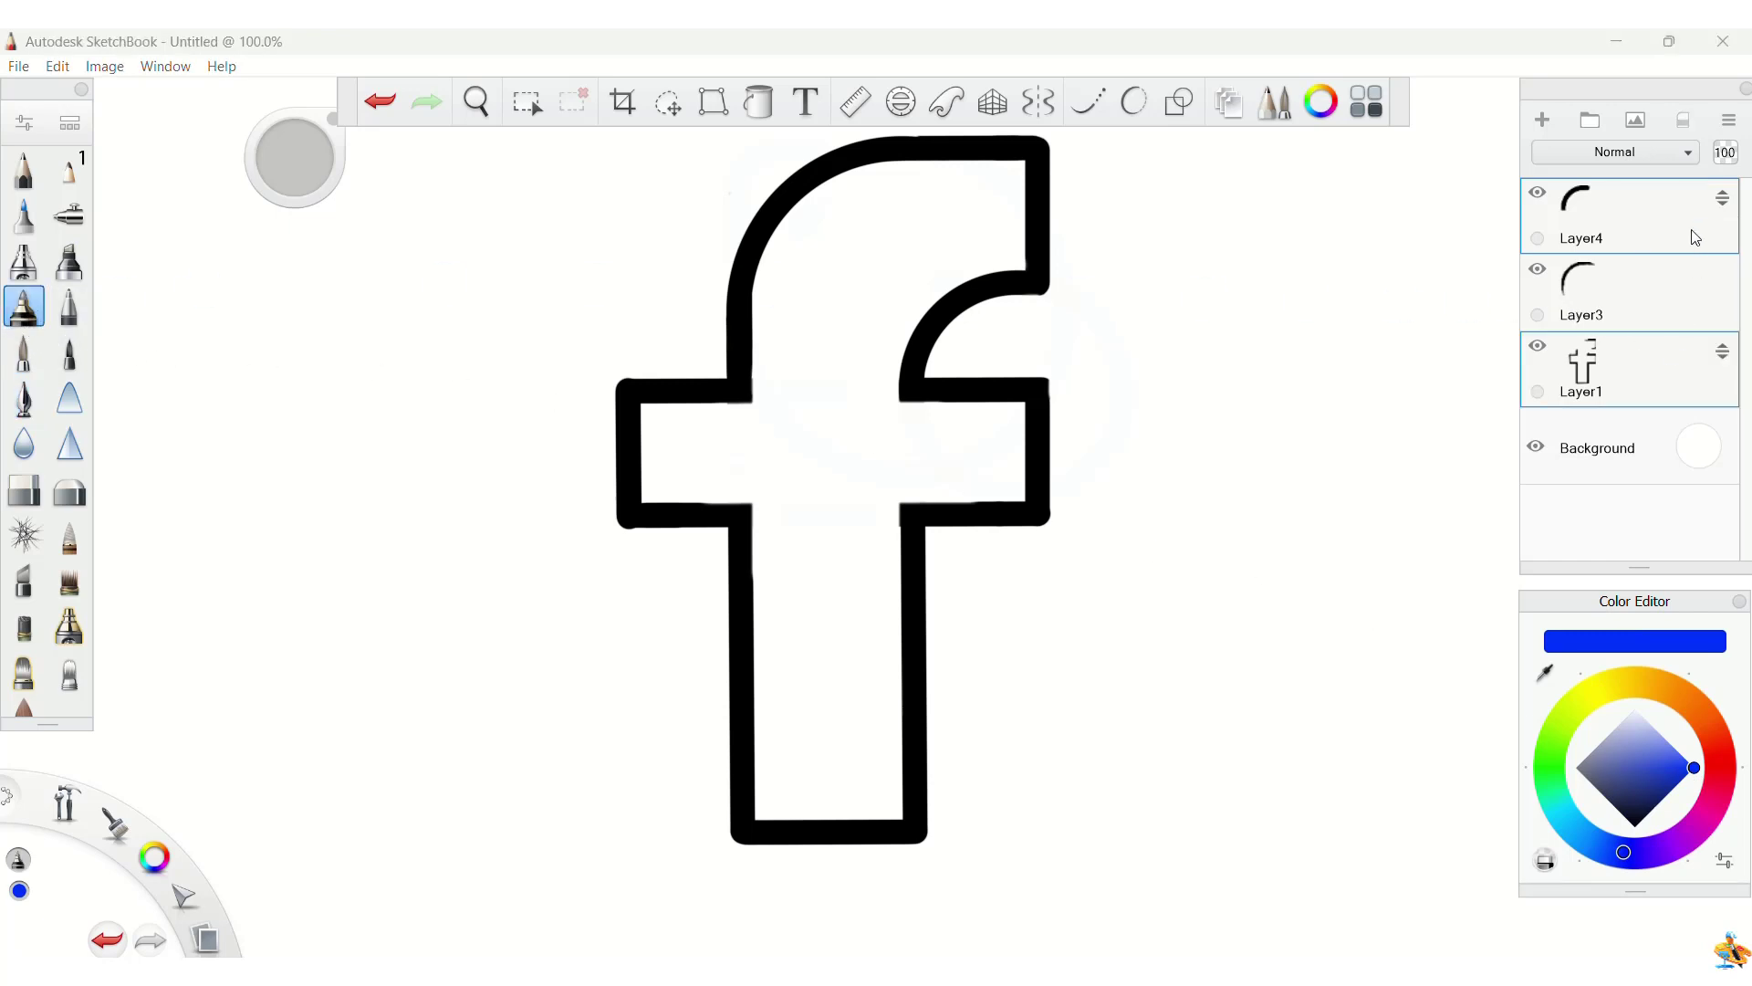
{"action": "left_click", "coordinate": [1681, 308], "text": "ctrl"}
{"action": "left_click", "coordinate": [1730, 121]}
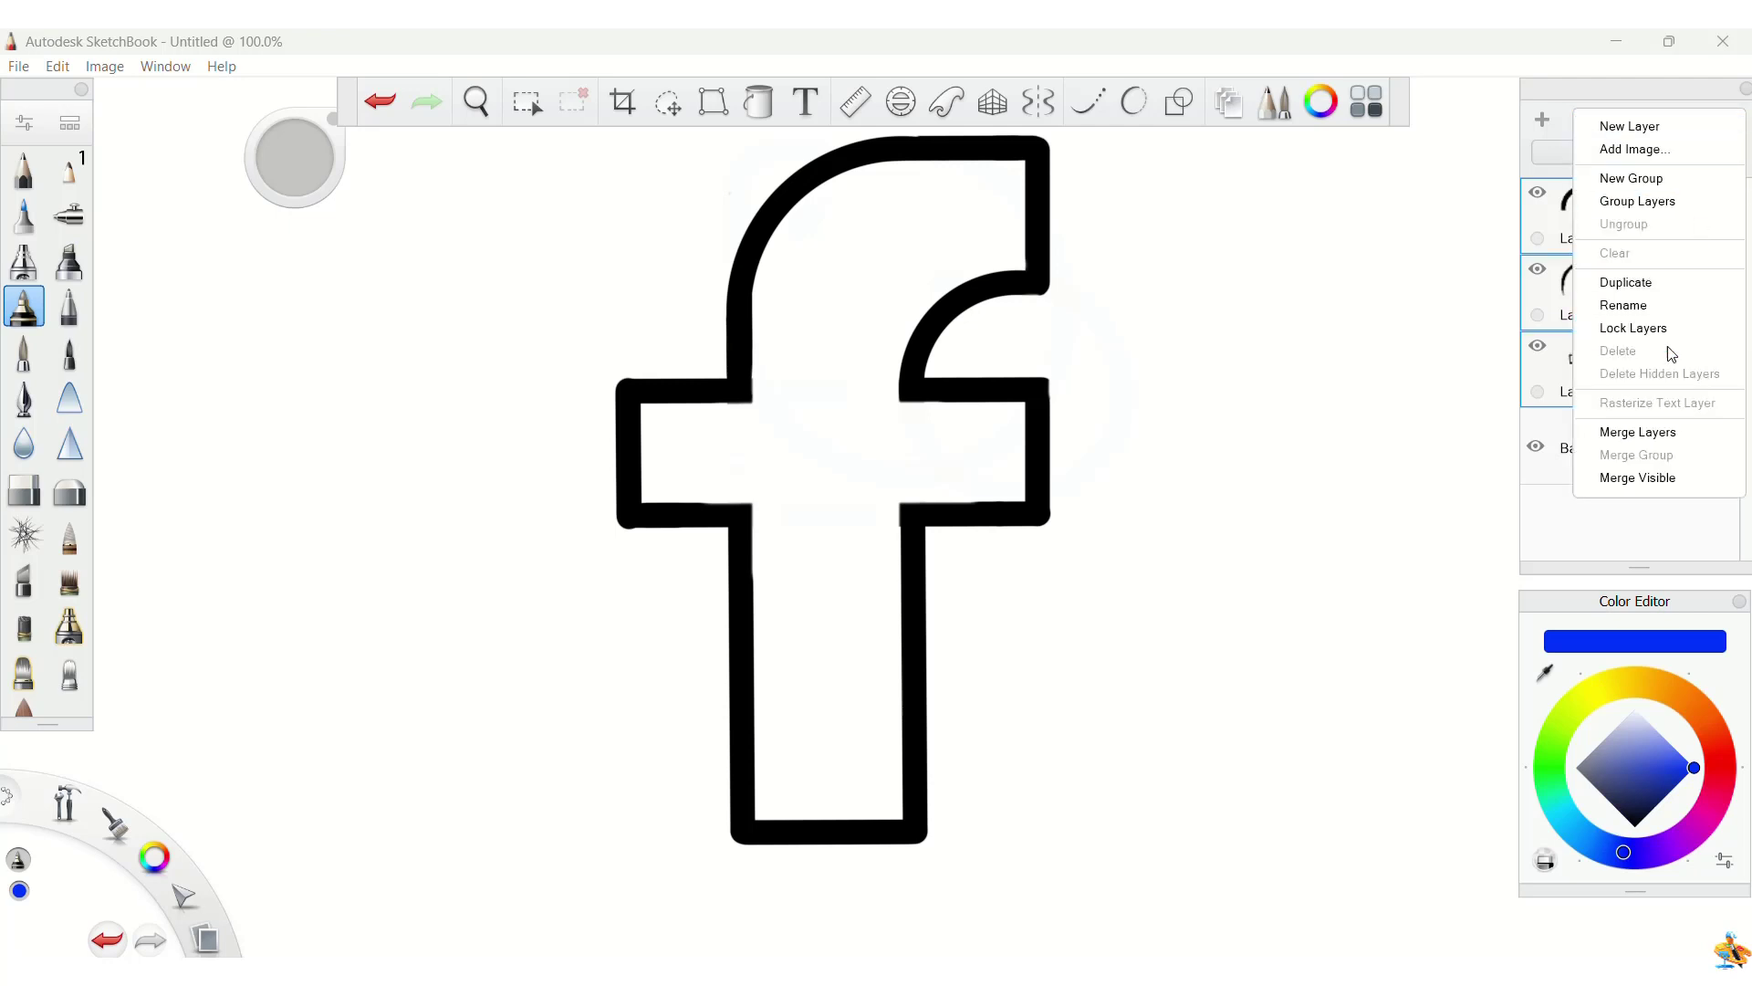
{"action": "left_click", "coordinate": [1663, 432]}
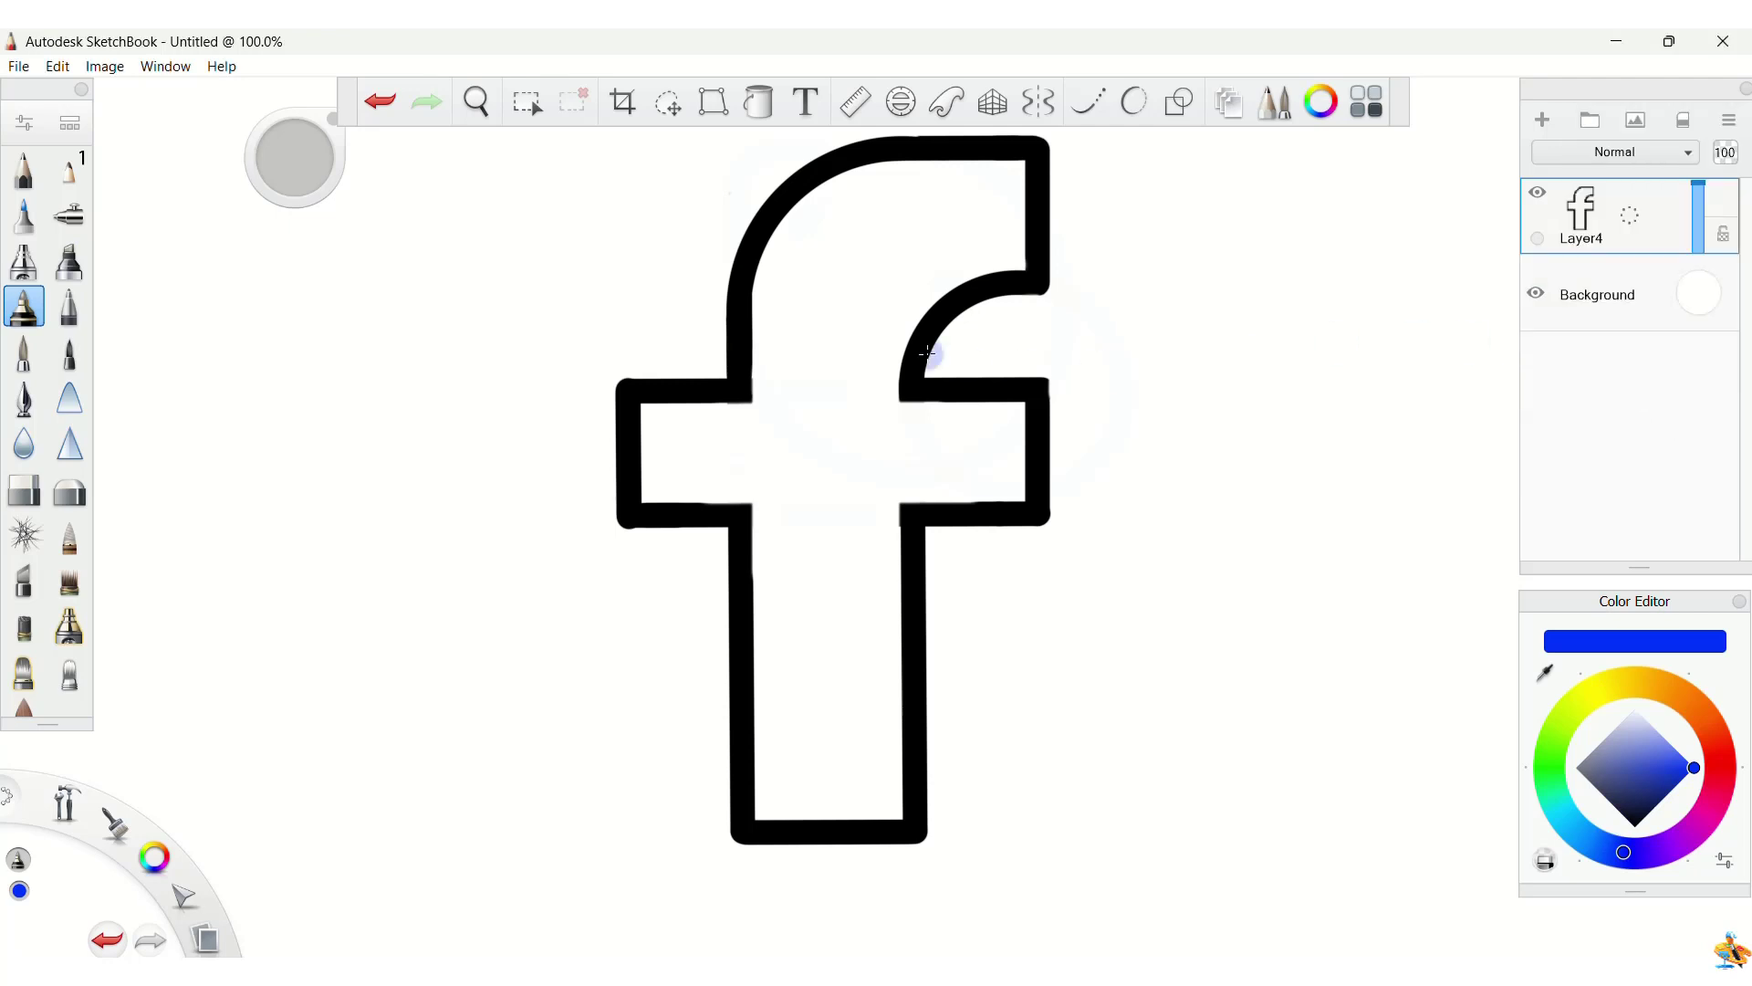
Step: Paint the whole interior of the f blue, covering the hook, crossbar and stem up to the outline
{"action": "mouse_move", "coordinate": [950, 184]}
{"action": "left_mouse_down"}
{"action": "mouse_move", "coordinate": [881, 174]}
{"action": "mouse_move", "coordinate": [942, 171]}
{"action": "mouse_move", "coordinate": [824, 196]}
{"action": "mouse_move", "coordinate": [776, 251]}
{"action": "mouse_move", "coordinate": [764, 345]}
{"action": "mouse_move", "coordinate": [858, 201]}
{"action": "mouse_move", "coordinate": [1019, 171]}
{"action": "mouse_move", "coordinate": [995, 255]}
{"action": "mouse_move", "coordinate": [1018, 260]}
{"action": "mouse_move", "coordinate": [967, 264]}
{"action": "mouse_move", "coordinate": [925, 299]}
{"action": "mouse_move", "coordinate": [872, 383]}
{"action": "mouse_move", "coordinate": [976, 247]}
{"action": "mouse_move", "coordinate": [876, 274]}
{"action": "mouse_move", "coordinate": [995, 203]}
{"action": "mouse_move", "coordinate": [821, 365]}
{"action": "mouse_move", "coordinate": [794, 429]}
{"action": "mouse_move", "coordinate": [800, 391]}
{"action": "left_mouse_up"}
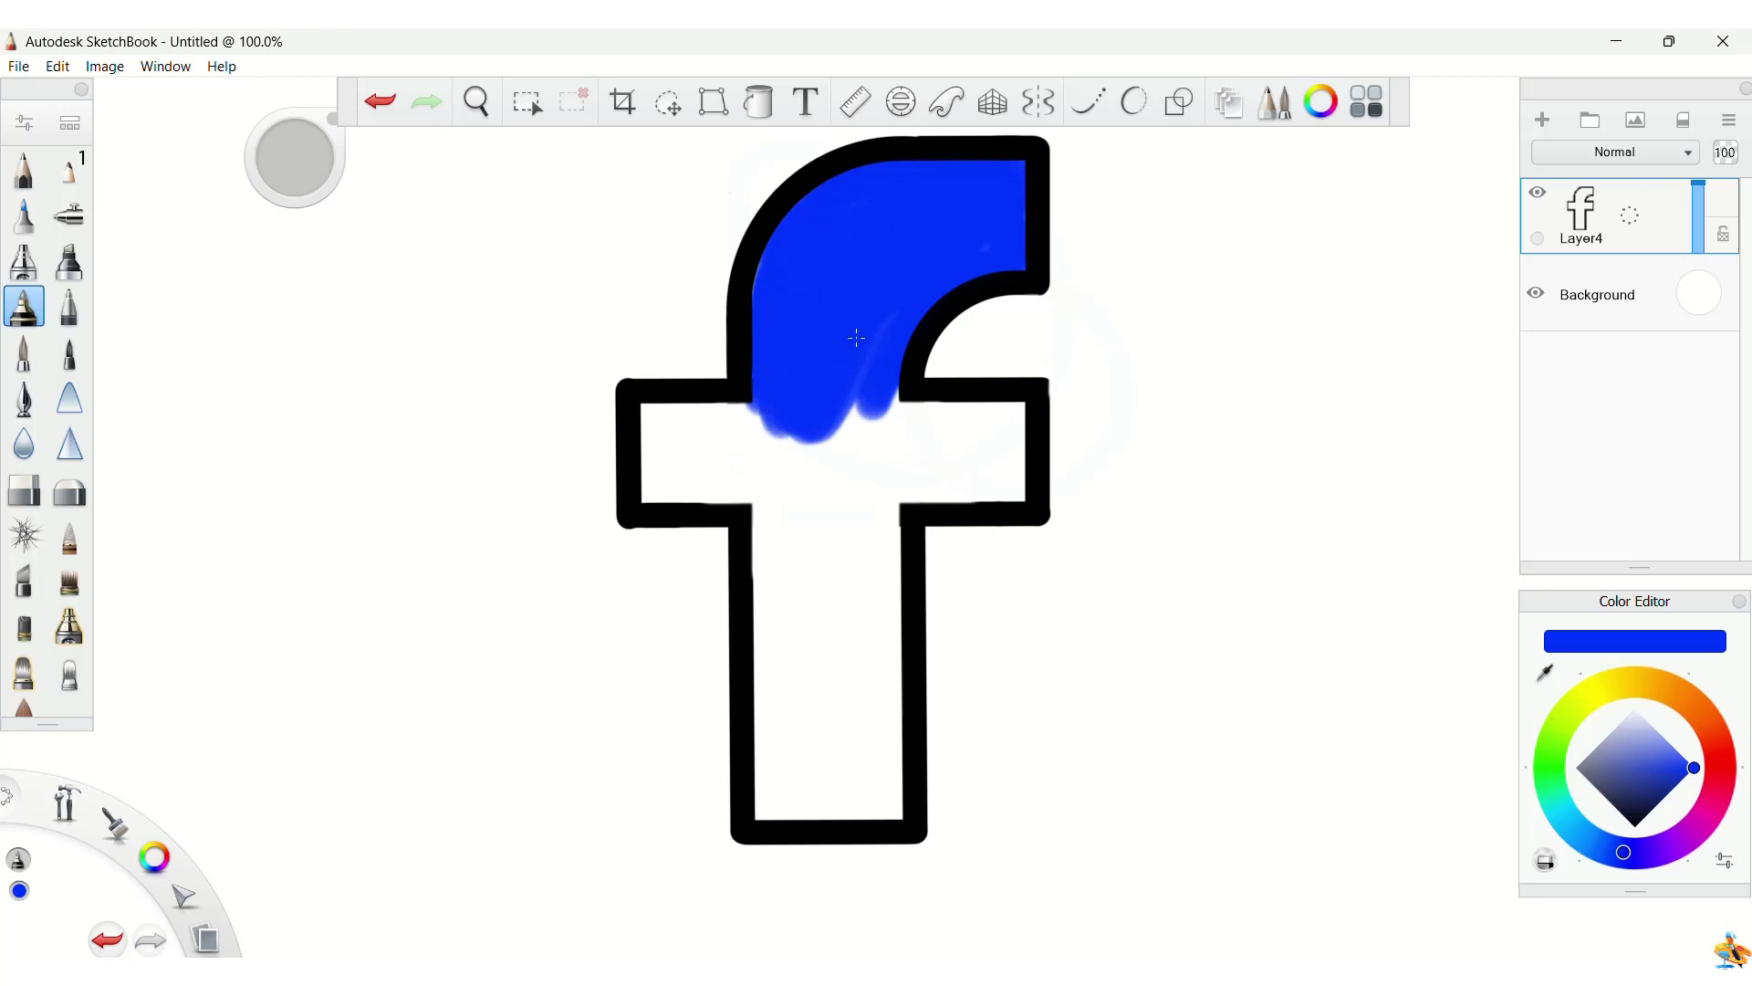
{"action": "mouse_move", "coordinate": [856, 338]}
{"action": "left_mouse_down"}
{"action": "mouse_move", "coordinate": [907, 314]}
{"action": "mouse_move", "coordinate": [904, 419]}
{"action": "mouse_move", "coordinate": [1025, 412]}
{"action": "mouse_move", "coordinate": [1022, 473]}
{"action": "left_mouse_up"}
{"action": "mouse_move", "coordinate": [1019, 497]}
{"action": "left_mouse_down"}
{"action": "mouse_move", "coordinate": [912, 493]}
{"action": "mouse_move", "coordinate": [919, 447]}
{"action": "mouse_move", "coordinate": [1001, 430]}
{"action": "mouse_move", "coordinate": [812, 461]}
{"action": "mouse_move", "coordinate": [769, 491]}
{"action": "mouse_move", "coordinate": [827, 498]}
{"action": "mouse_move", "coordinate": [646, 498]}
{"action": "mouse_move", "coordinate": [648, 412]}
{"action": "mouse_move", "coordinate": [744, 404]}
{"action": "mouse_move", "coordinate": [667, 434]}
{"action": "mouse_move", "coordinate": [854, 475]}
{"action": "mouse_move", "coordinate": [818, 486]}
{"action": "mouse_move", "coordinate": [762, 579]}
{"action": "mouse_move", "coordinate": [764, 817]}
{"action": "mouse_move", "coordinate": [903, 810]}
{"action": "mouse_move", "coordinate": [899, 517]}
{"action": "mouse_move", "coordinate": [887, 612]}
{"action": "mouse_move", "coordinate": [880, 597]}
{"action": "mouse_move", "coordinate": [885, 787]}
{"action": "mouse_move", "coordinate": [841, 747]}
{"action": "mouse_move", "coordinate": [867, 518]}
{"action": "mouse_move", "coordinate": [884, 521]}
{"action": "mouse_move", "coordinate": [839, 509]}
{"action": "mouse_move", "coordinate": [813, 532]}
{"action": "mouse_move", "coordinate": [794, 716]}
{"action": "mouse_move", "coordinate": [796, 694]}
{"action": "mouse_move", "coordinate": [844, 675]}
{"action": "left_mouse_up"}
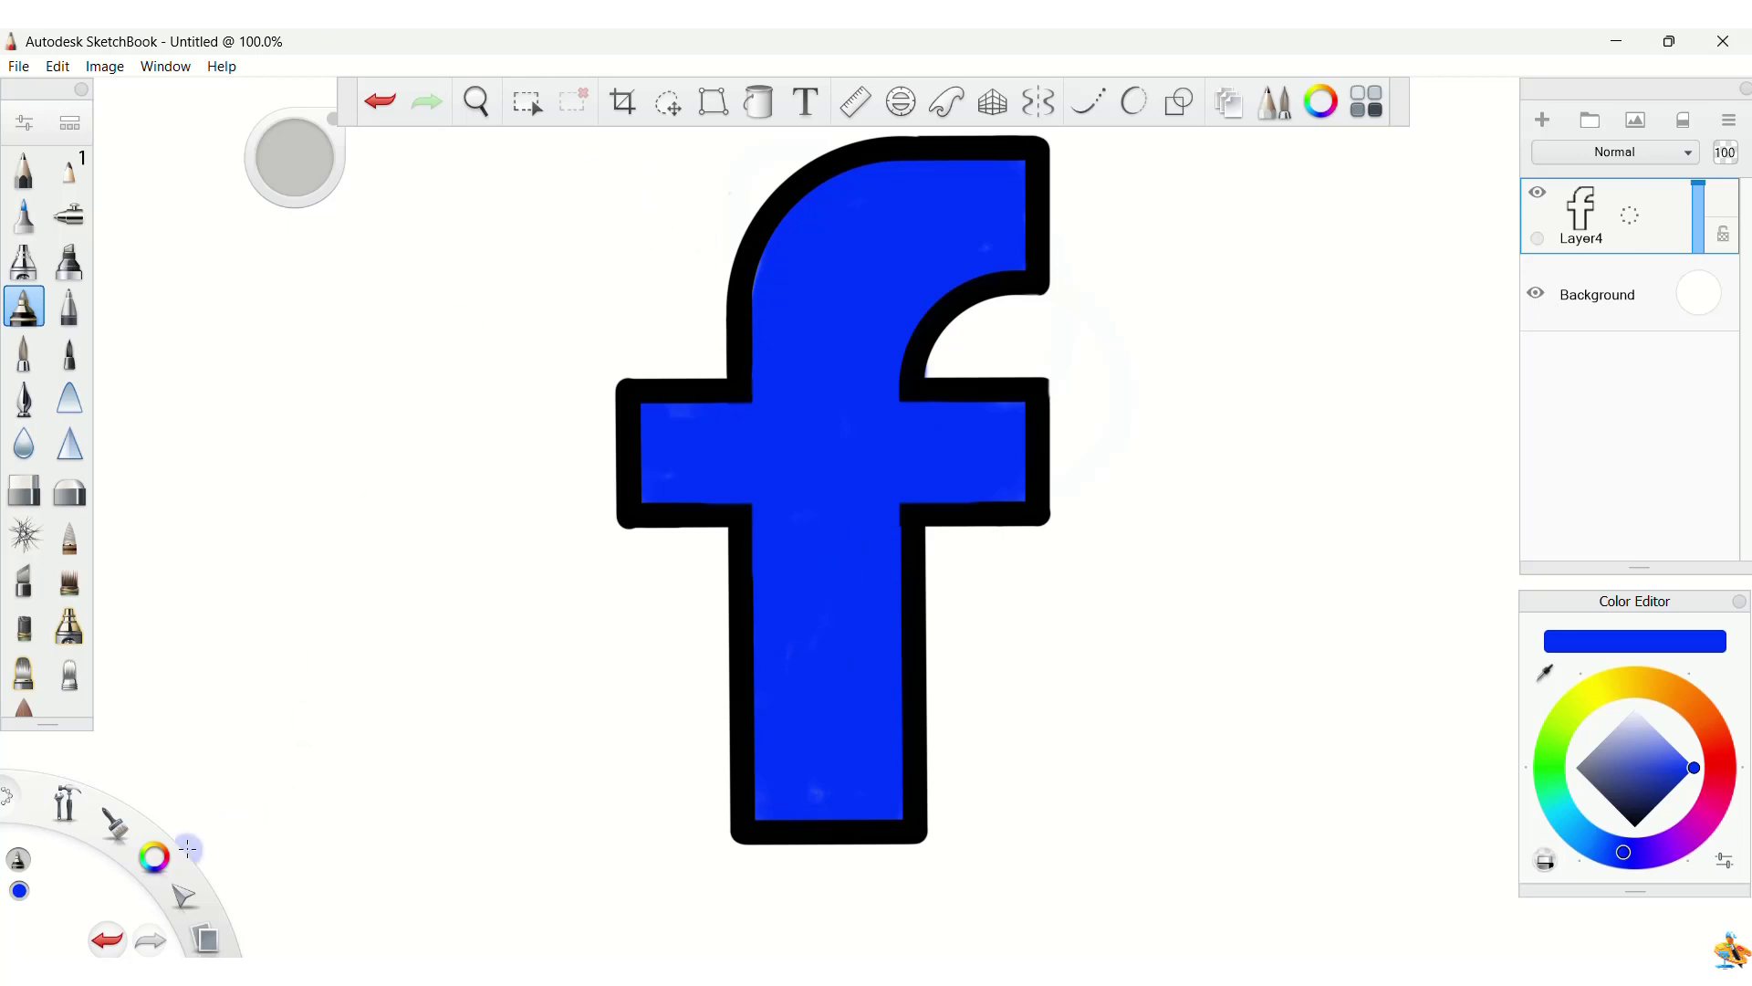
Step: Enlarge the blue f slightly and move it down and a little to the left on the canvas
{"action": "left_click_drag", "start_coordinate": [148, 840], "coordinate": [150, 843]}
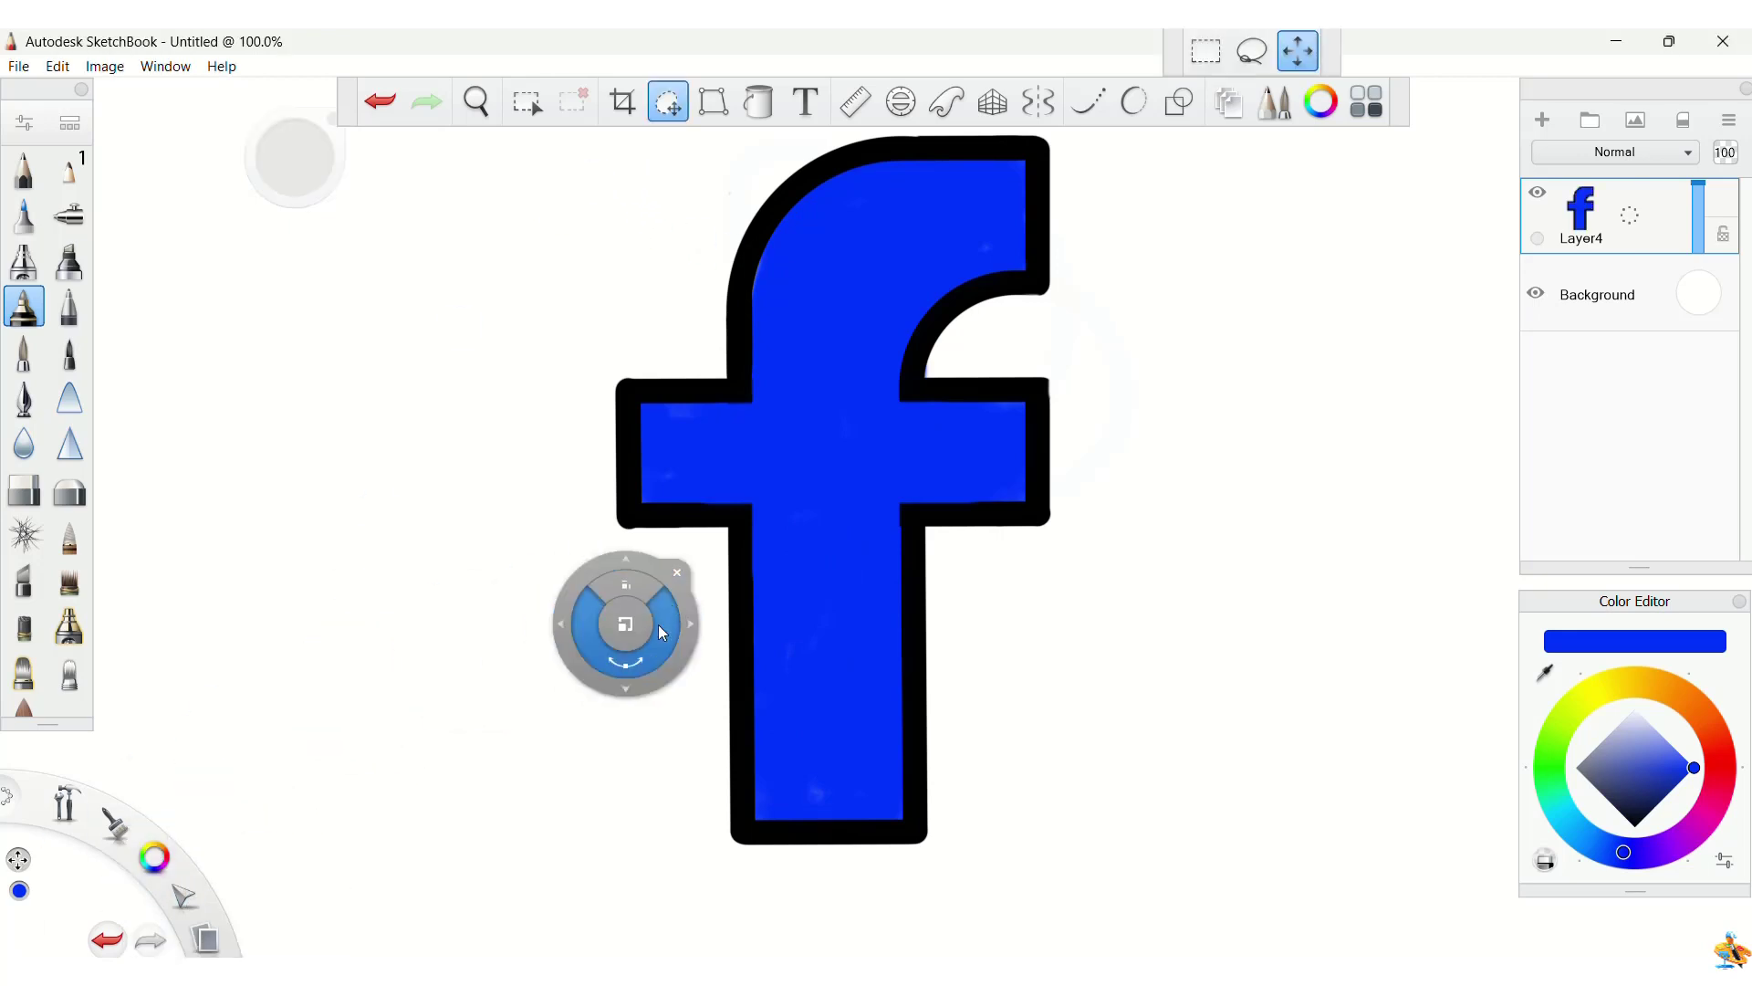
{"action": "left_click_drag", "start_coordinate": [659, 624], "coordinate": [626, 704]}
{"action": "left_click", "coordinate": [659, 655]}
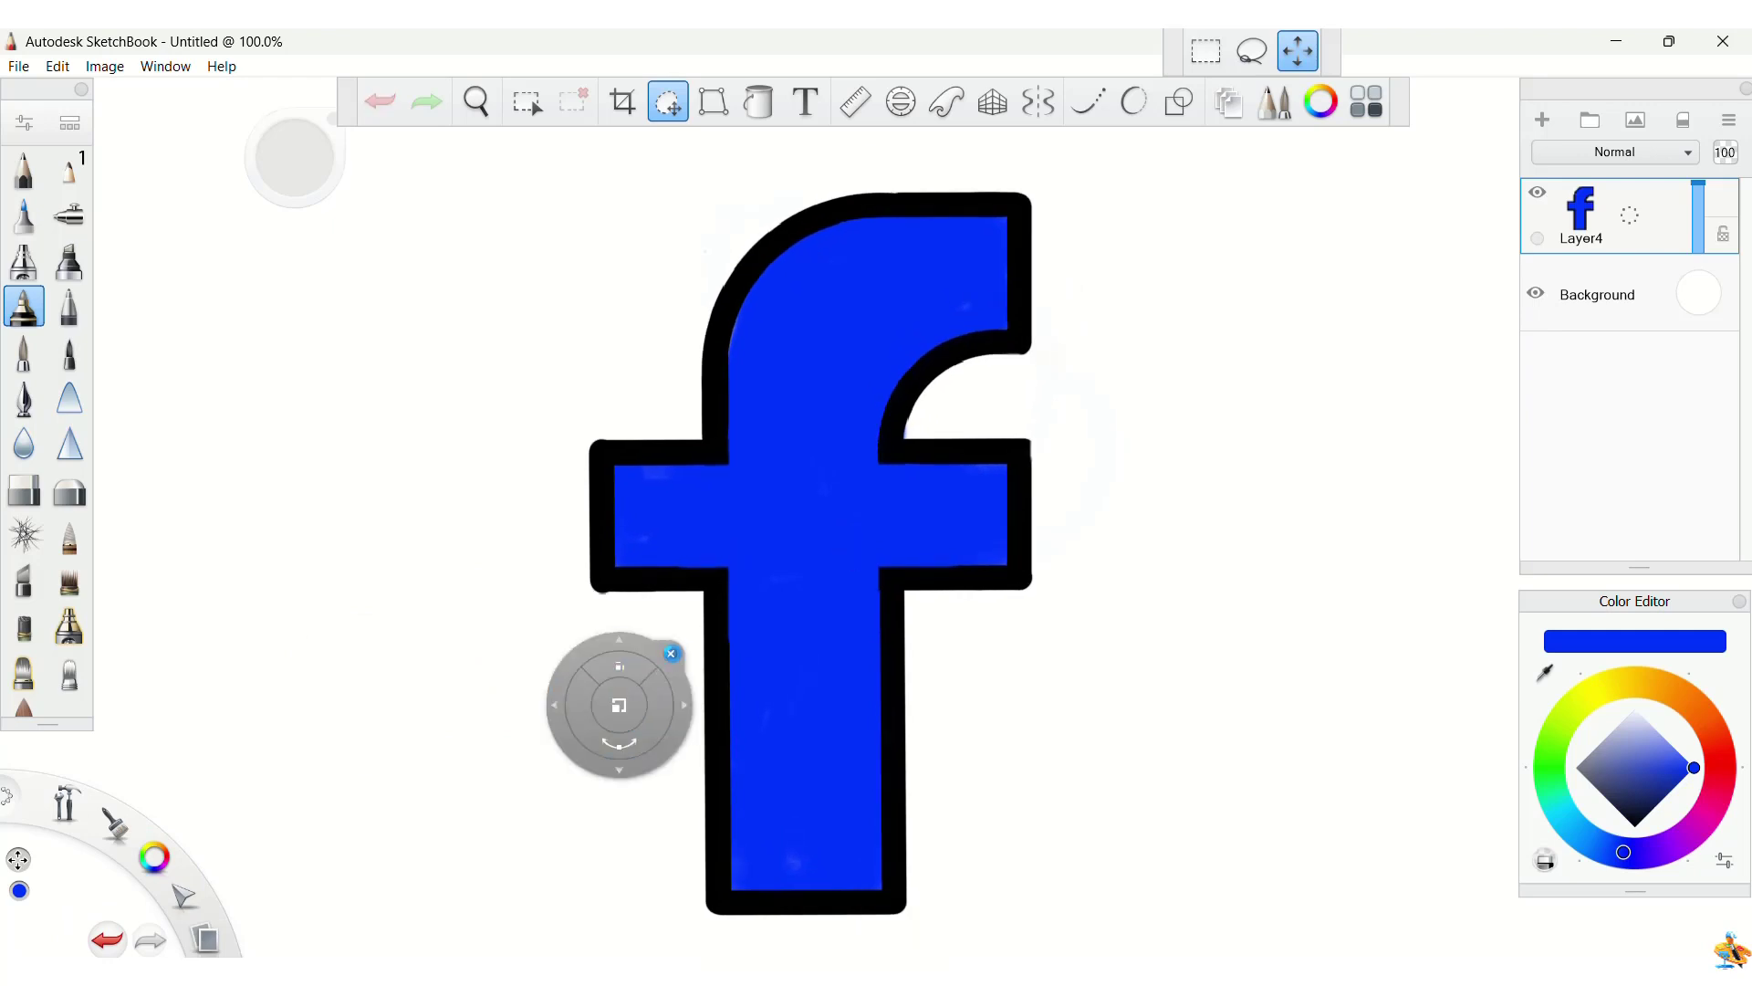